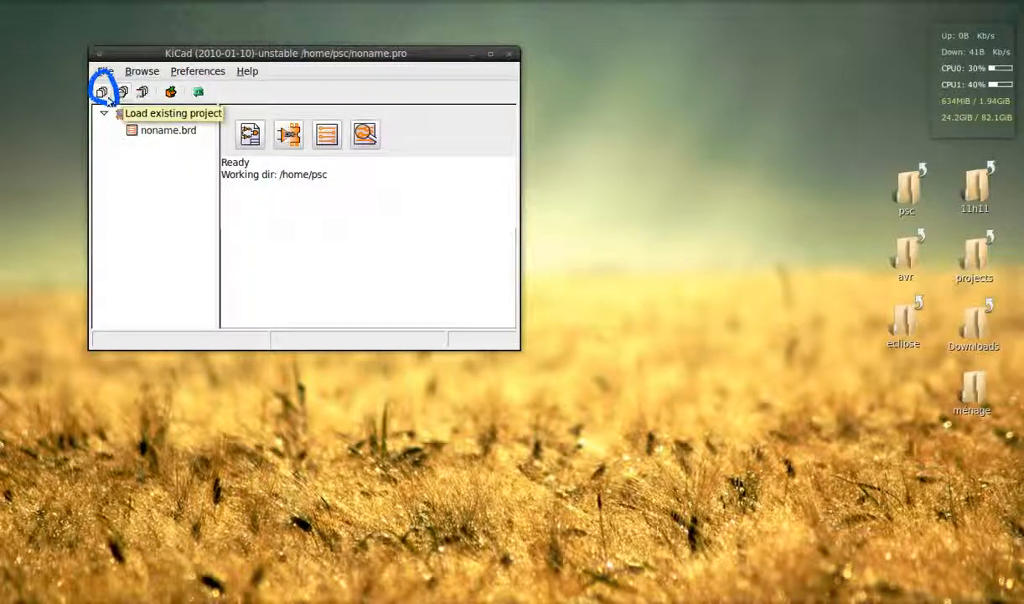
Create a new project named vusb inside a new folder called vusb in the home directory
{"action": "left_click", "coordinate": [102, 92]}
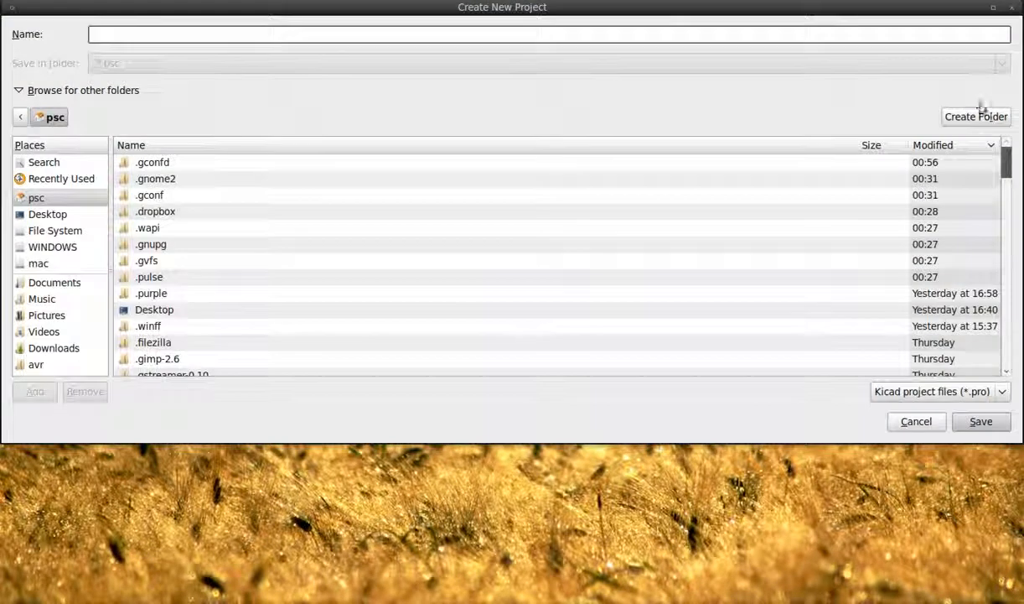
{"action": "left_click", "coordinate": [977, 116]}
{"action": "type", "text": "vusb"}
{"action": "key", "text": "Return"}
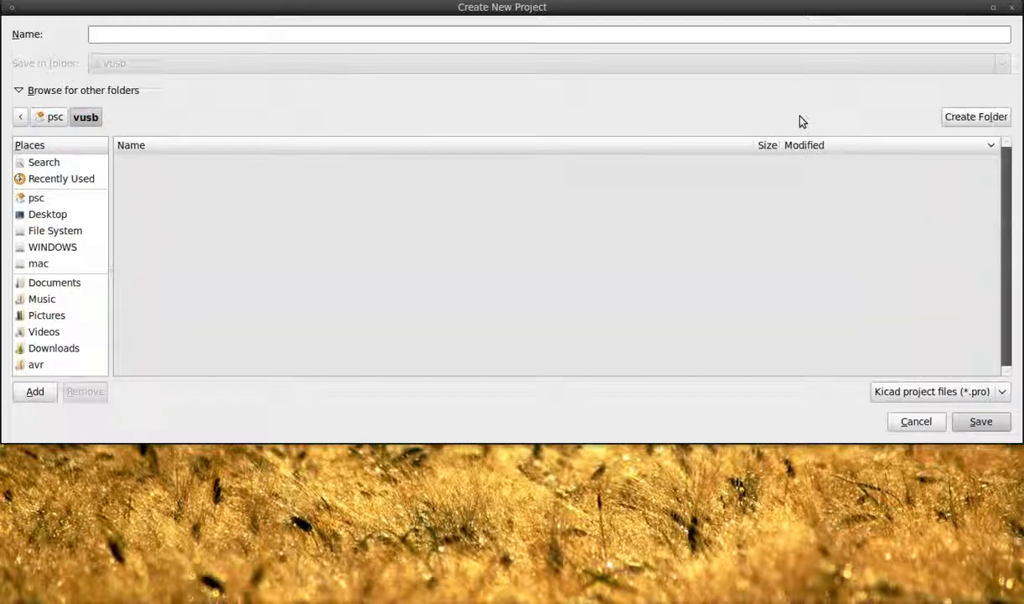
{"action": "left_click", "coordinate": [235, 34]}
{"action": "type", "text": "vusb"}
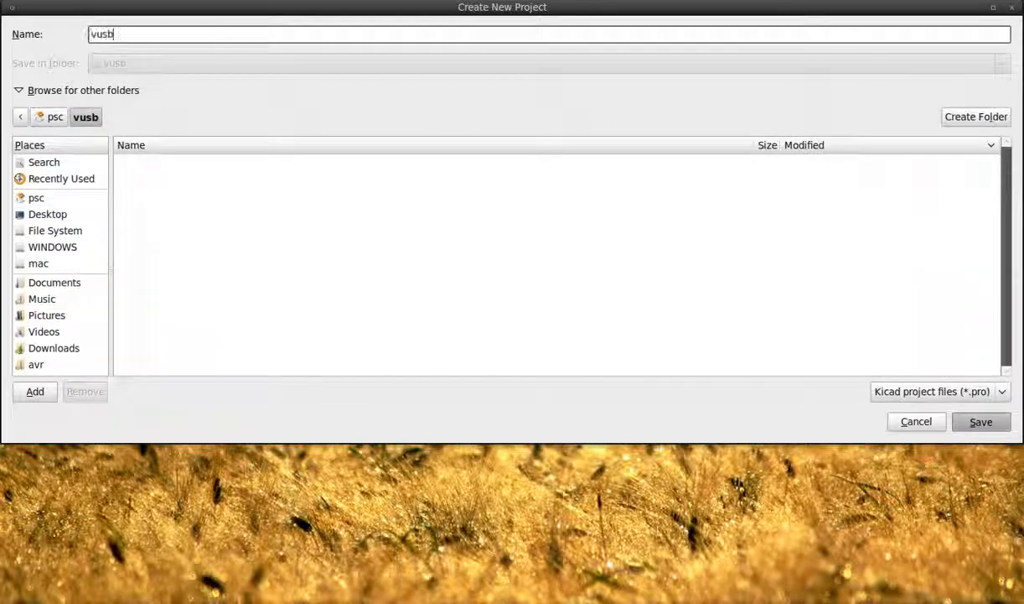
{"action": "key", "text": "Return"}
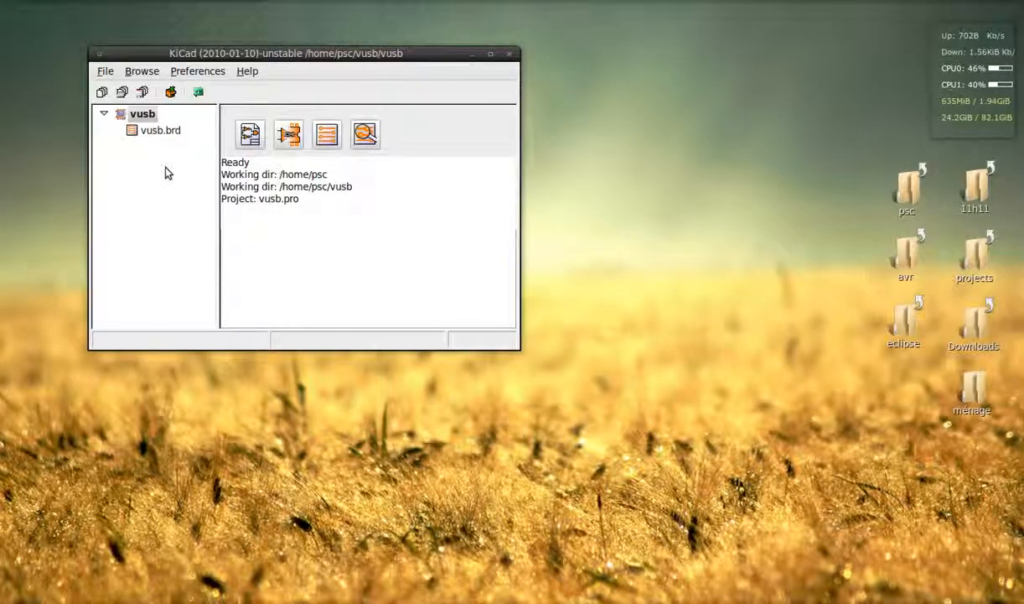
View the program's About information and its credits
{"action": "left_click", "coordinate": [247, 71]}
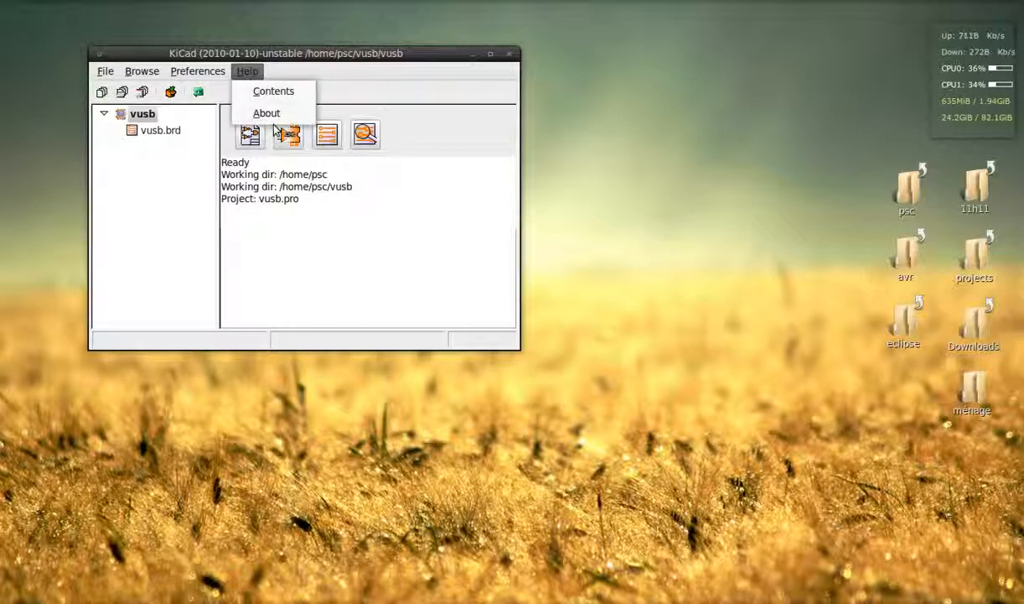
{"action": "left_click", "coordinate": [274, 114]}
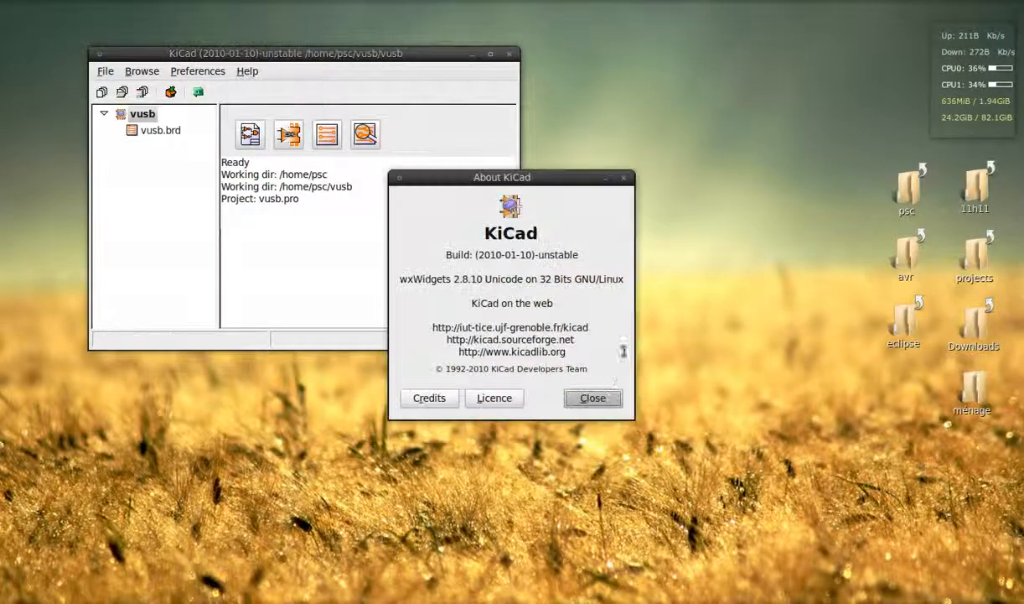
{"action": "left_click", "coordinate": [430, 398]}
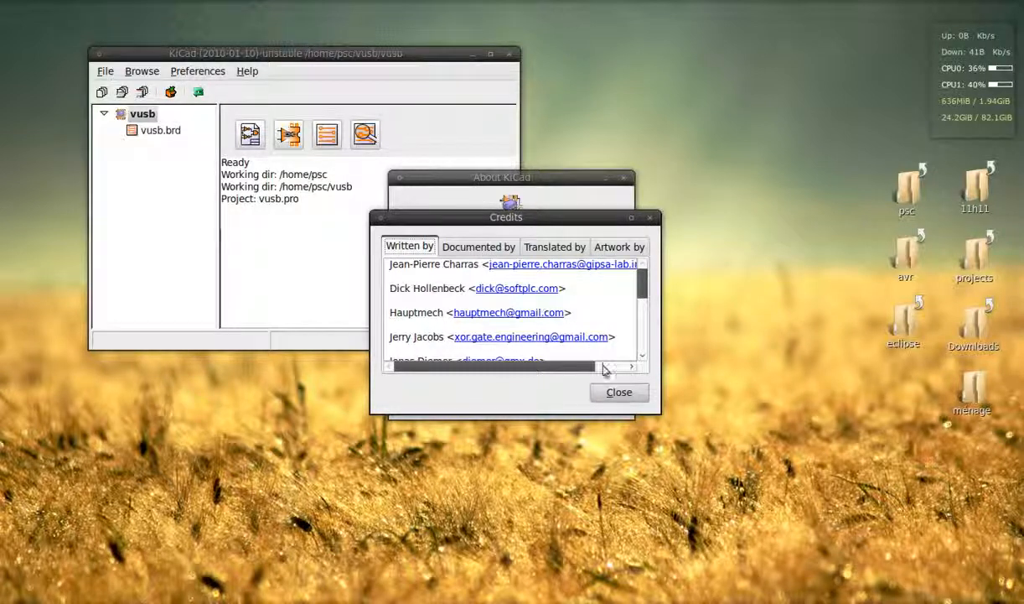
{"action": "left_click", "coordinate": [619, 392]}
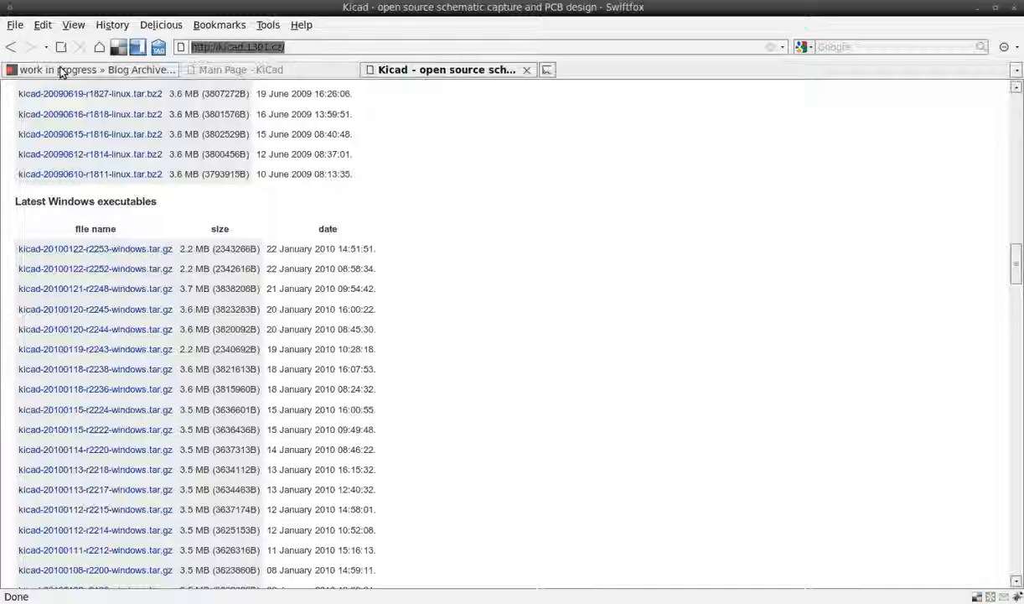
Switch to the web browser and examine the V-USB tutorial's breadboard photo and circuit schematic
{"action": "key", "text": "ctrl+Tab"}
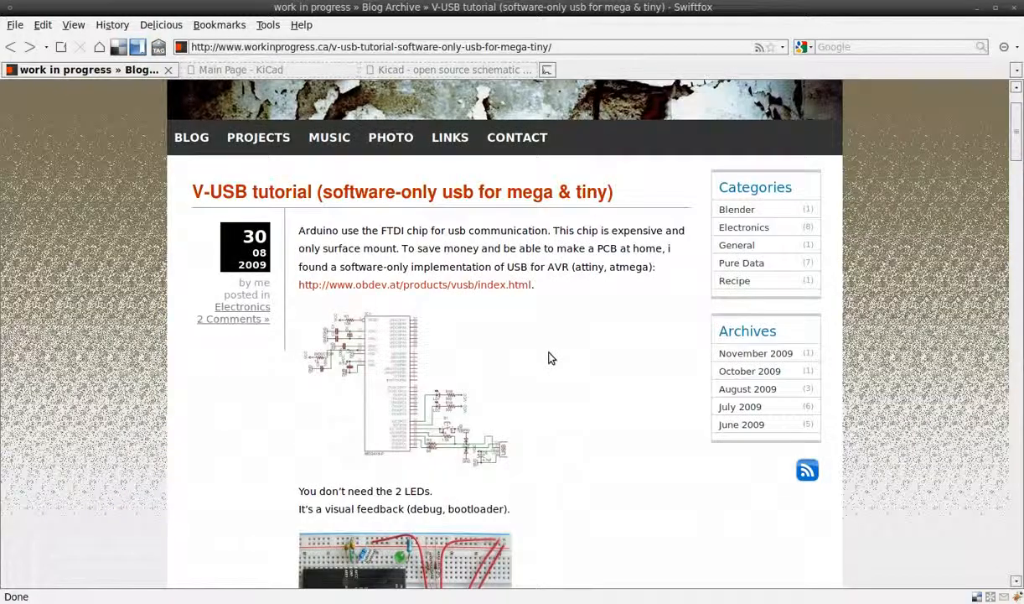
{"action": "scroll", "coordinate": [549, 344], "scroll_direction": "down", "scroll_amount": 2}
{"action": "scroll", "coordinate": [522, 347], "scroll_direction": "down", "scroll_amount": 2}
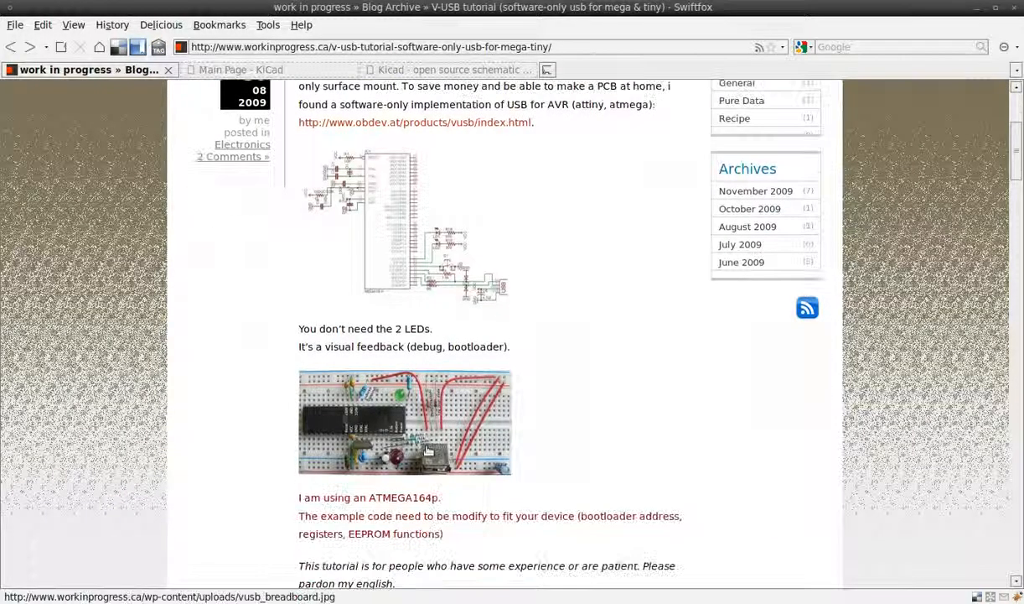
{"action": "left_click", "coordinate": [494, 386]}
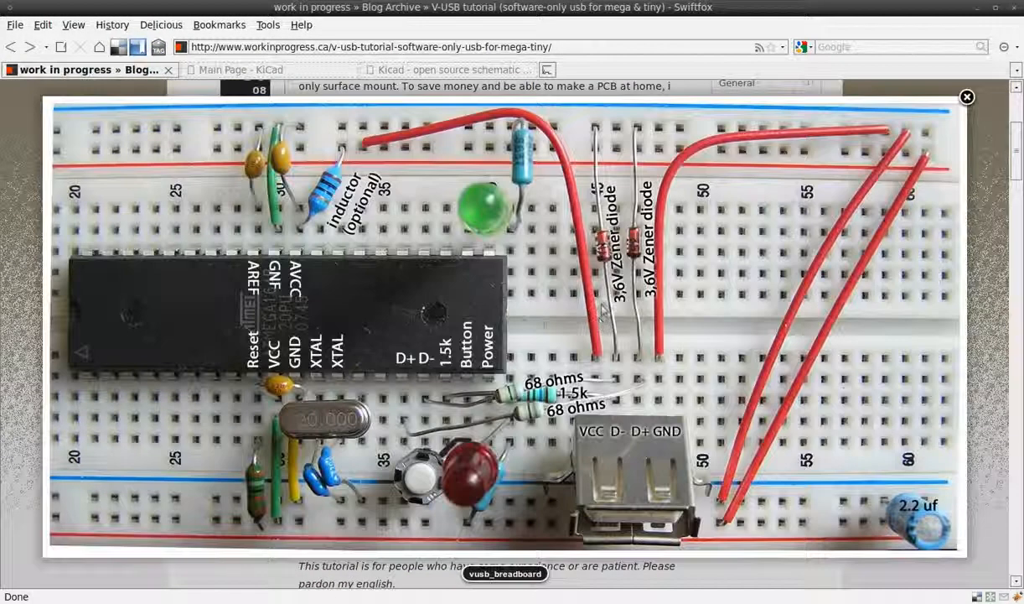
{"action": "left_click", "coordinate": [905, 437]}
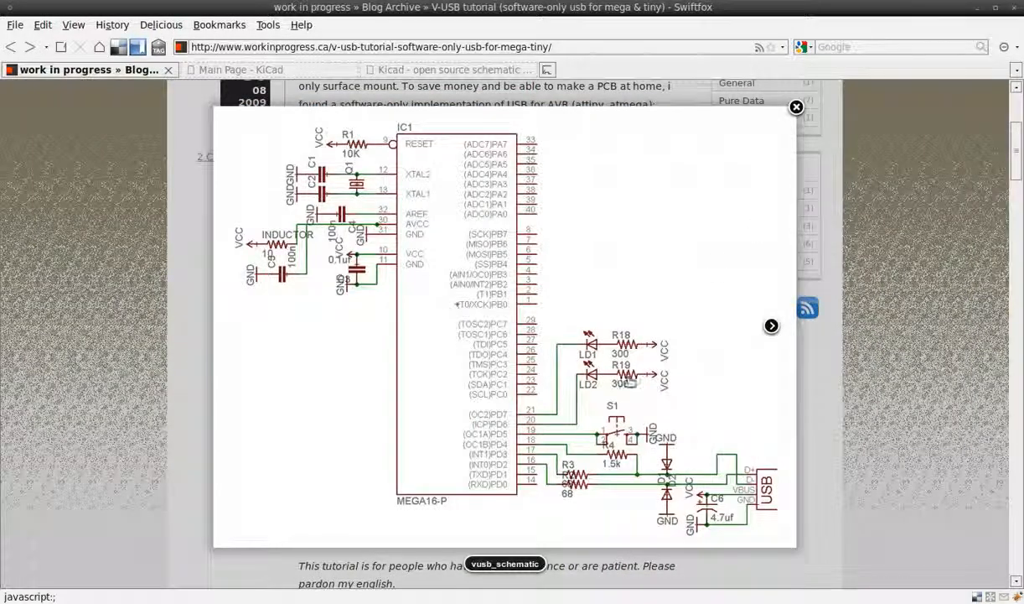
{"action": "left_click", "coordinate": [795, 107]}
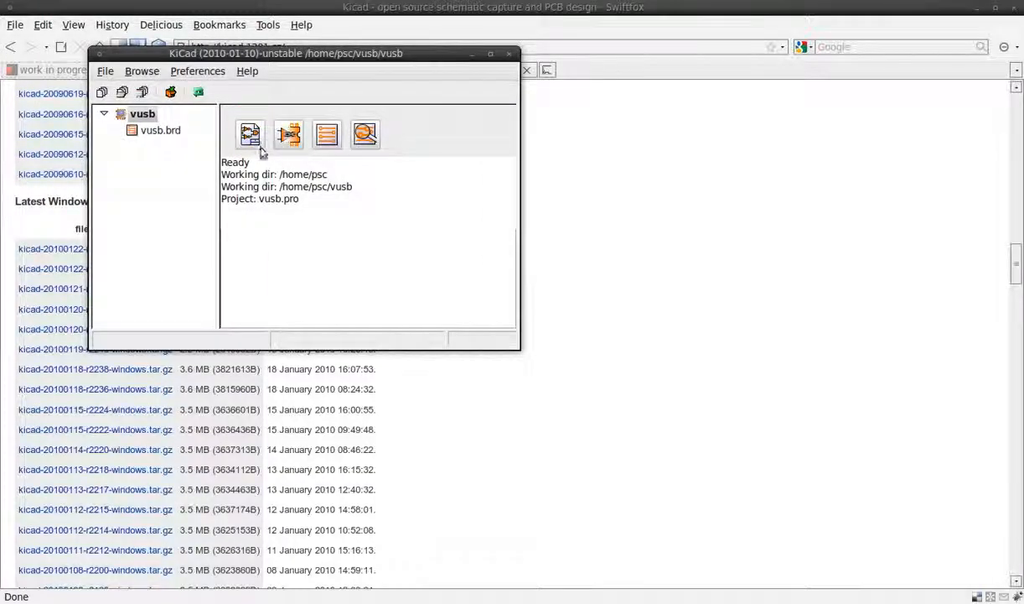
Switch back to KiCad, open the vusb project's schematic editor and view its hotkey list
{"action": "left_click", "coordinate": [254, 138]}
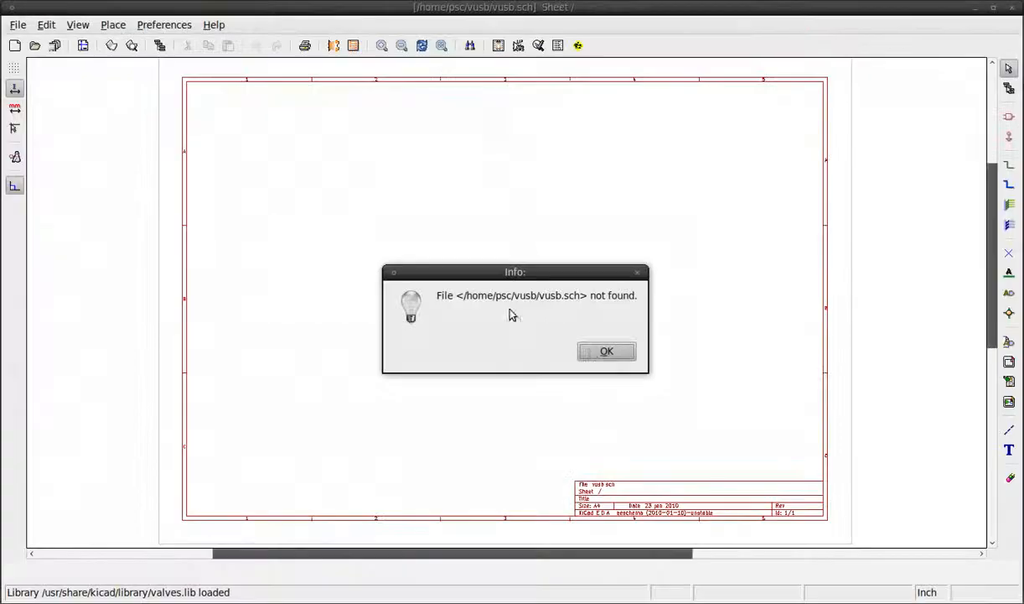
{"action": "left_click", "coordinate": [607, 351]}
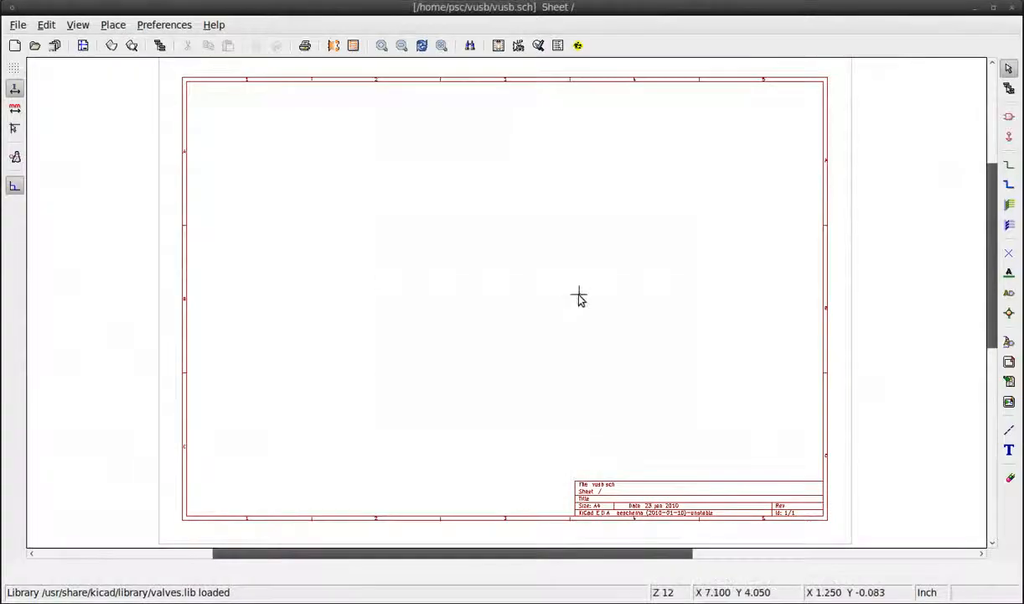
{"action": "key", "text": "question"}
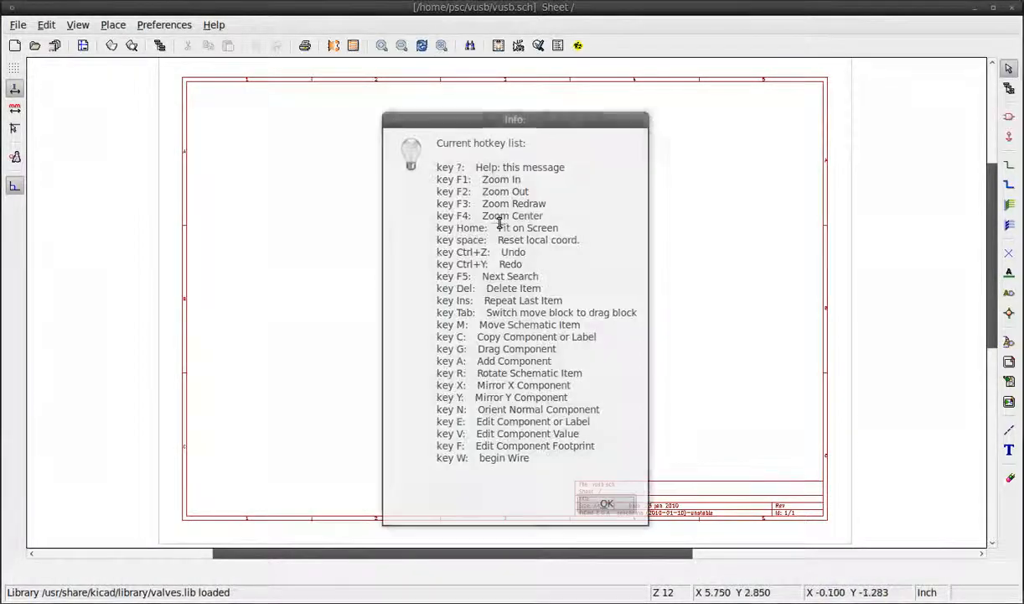
{"action": "left_click", "coordinate": [606, 503]}
Try the black background in the schematic editor's colour settings and return it to white
{"action": "left_click", "coordinate": [164, 24]}
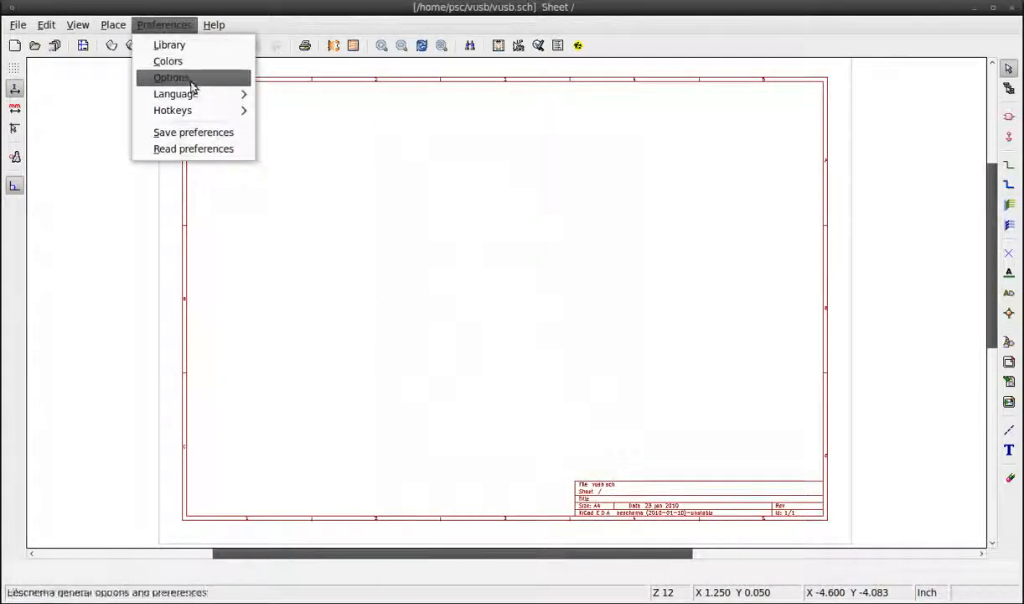
{"action": "mouse_move", "coordinate": [201, 118]}
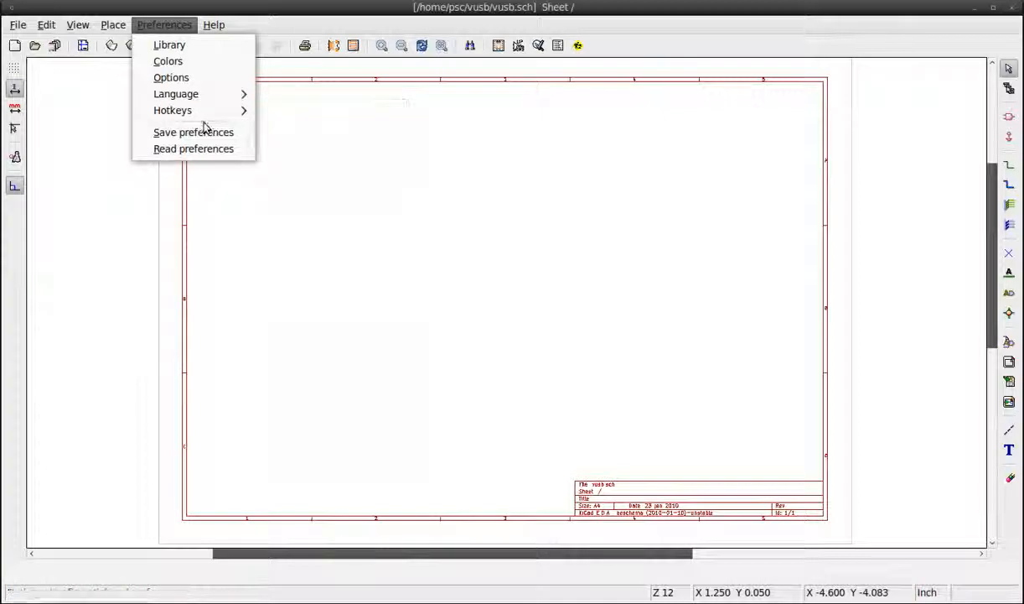
{"action": "left_click", "coordinate": [210, 61]}
{"action": "left_click", "coordinate": [660, 233]}
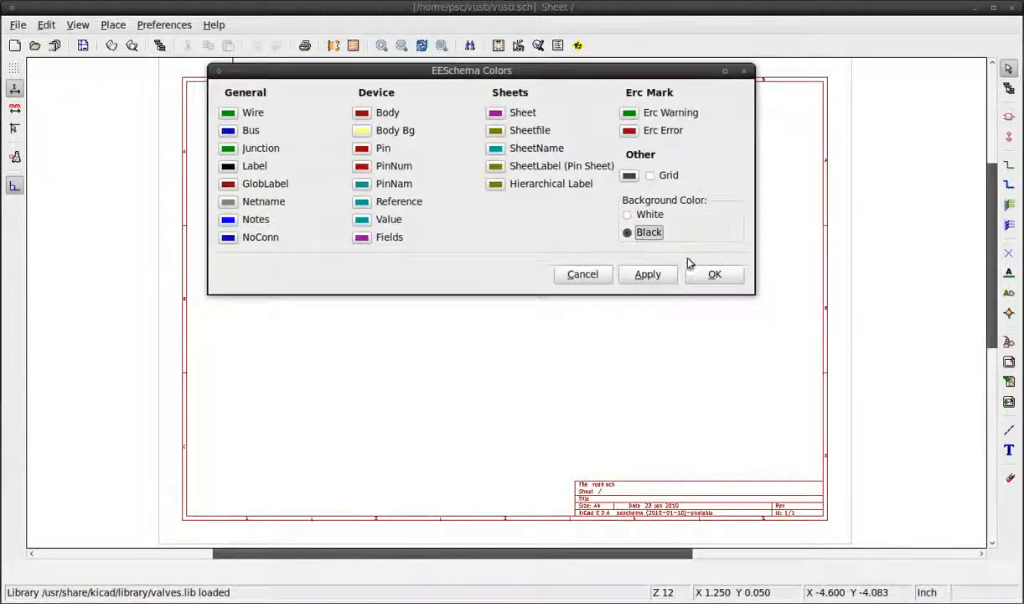
{"action": "left_click", "coordinate": [647, 274]}
{"action": "left_click", "coordinate": [647, 214]}
{"action": "left_click", "coordinate": [714, 277]}
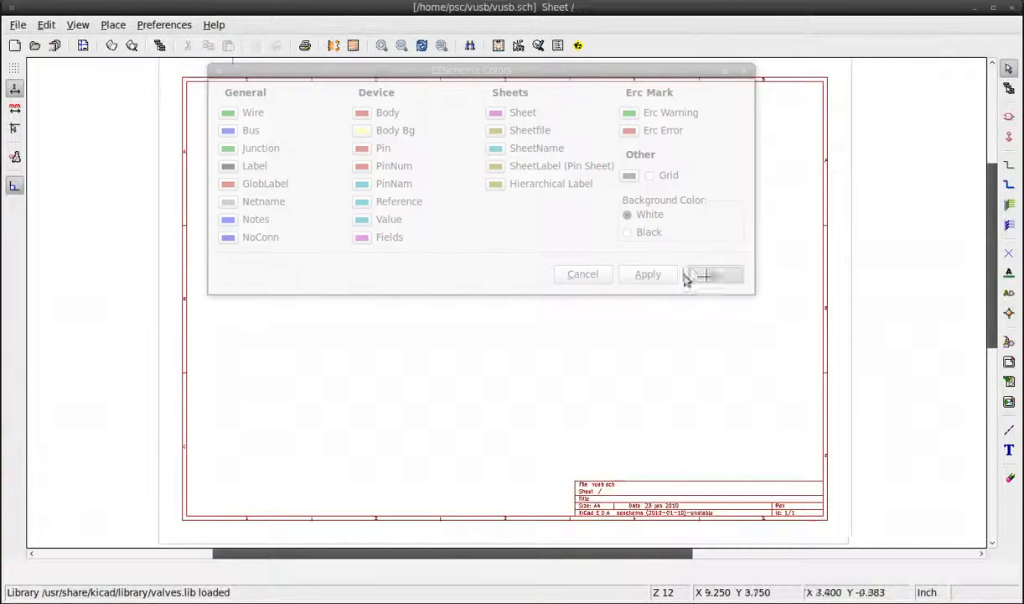
{"action": "left_click", "coordinate": [14, 75]}
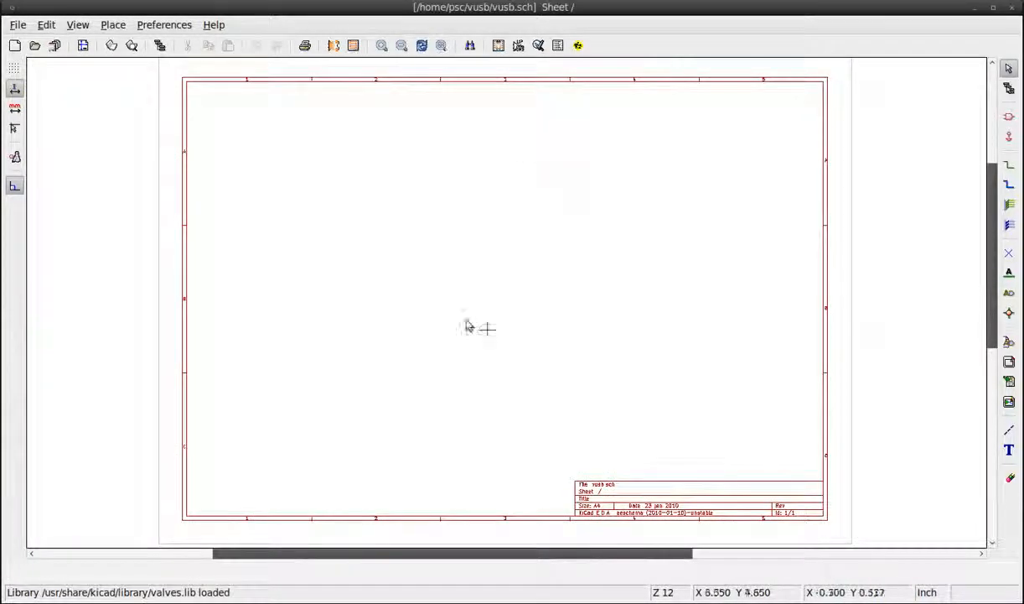
Set the sheet's title to vusb in the page settings and check it in the title block
{"action": "left_click", "coordinate": [83, 45]}
{"action": "left_click", "coordinate": [378, 210]}
{"action": "type", "text": "vusb"}
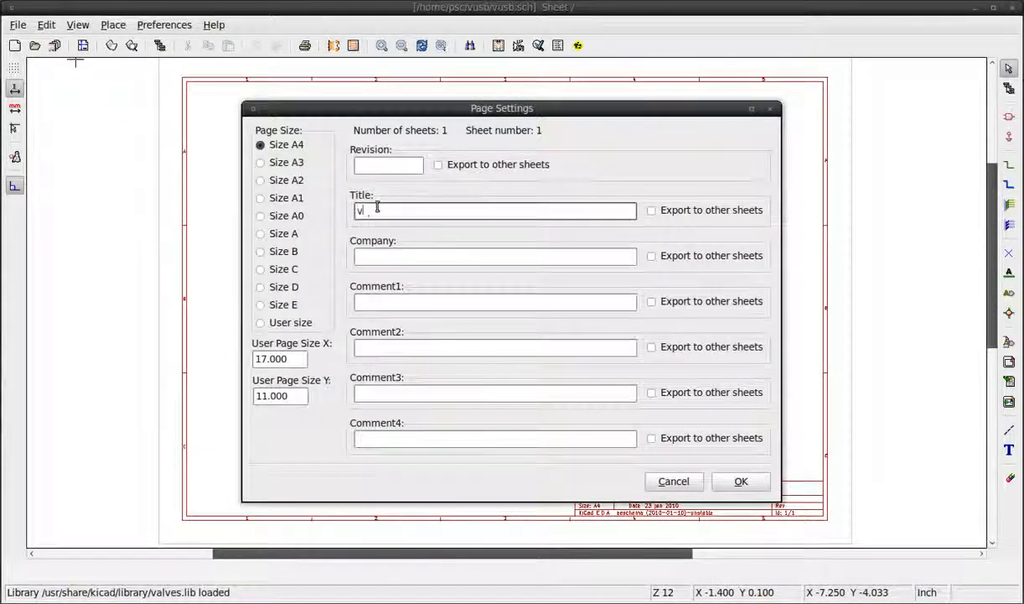
{"action": "left_click", "coordinate": [741, 479]}
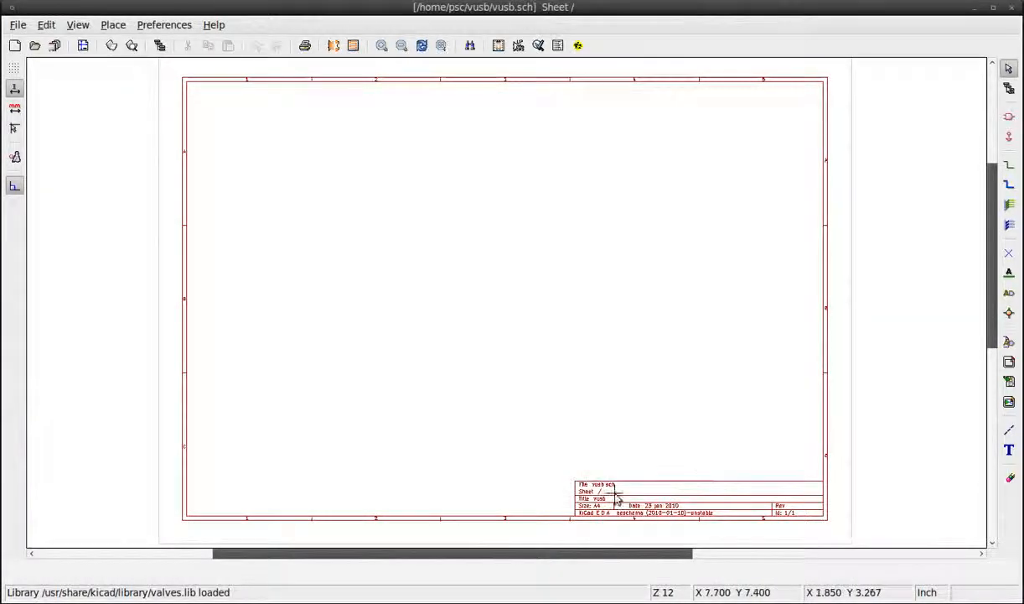
{"action": "scroll", "coordinate": [617, 491], "scroll_direction": "up", "scroll_amount": 4}
{"action": "scroll", "coordinate": [507, 304], "scroll_direction": "up", "scroll_amount": 1}
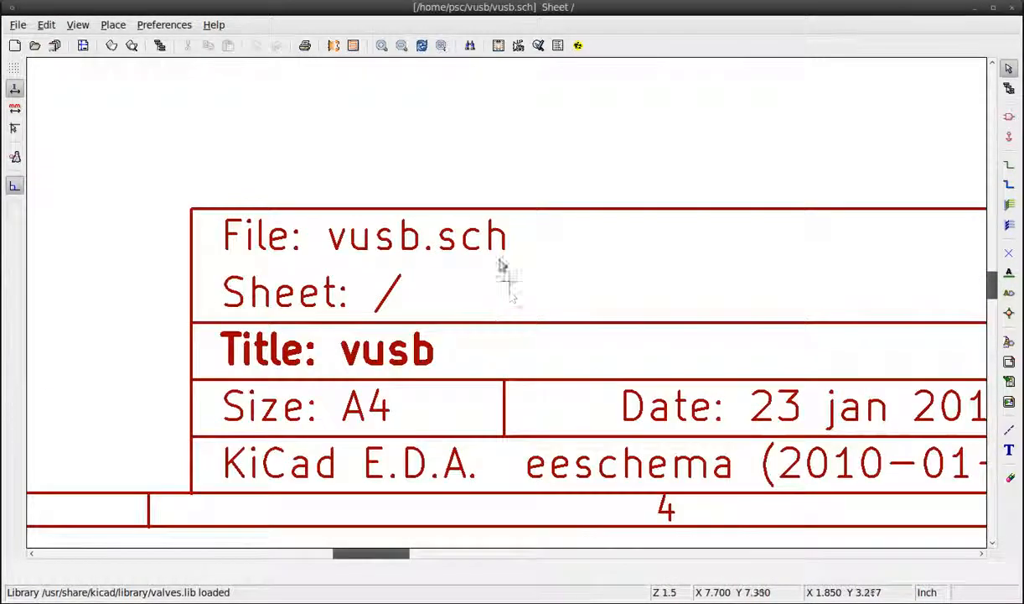
{"action": "left_click", "coordinate": [442, 46]}
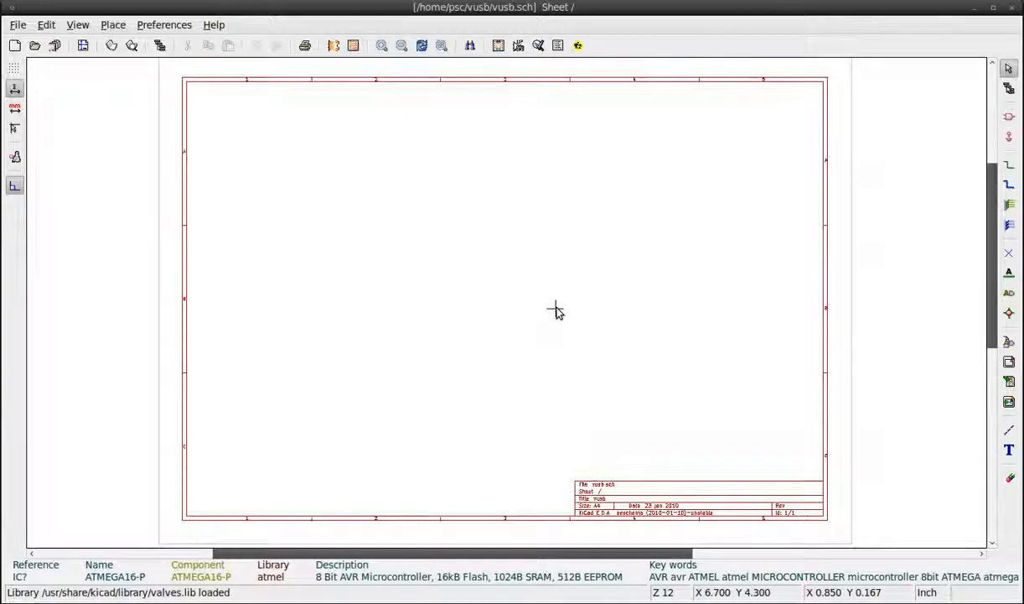
Place the ATMEGA16-P microcontroller from the atmel library in the middle of the schematic sheet
{"action": "key", "text": "a"}
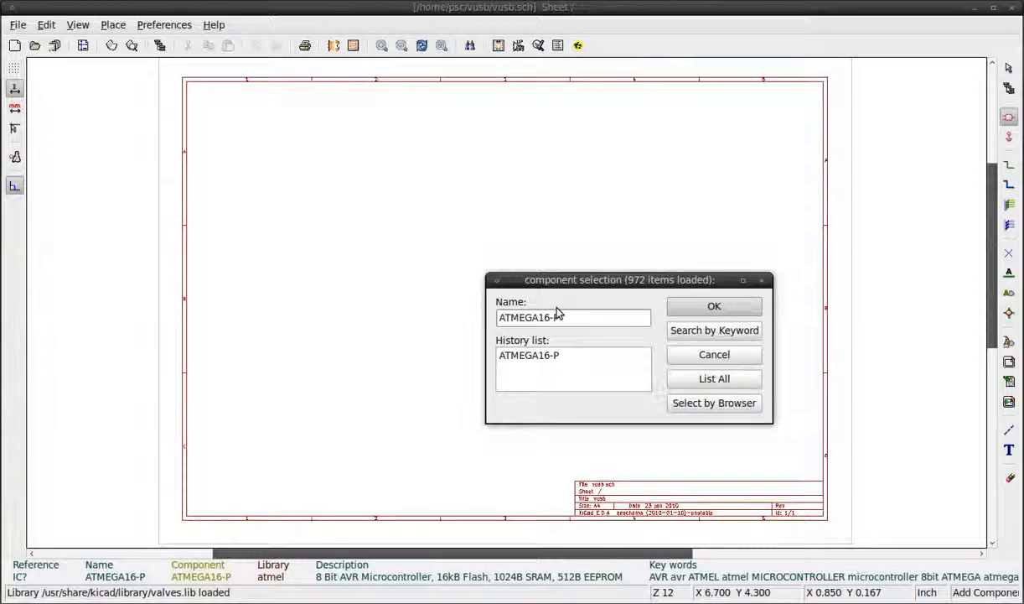
{"action": "left_click", "coordinate": [1008, 115]}
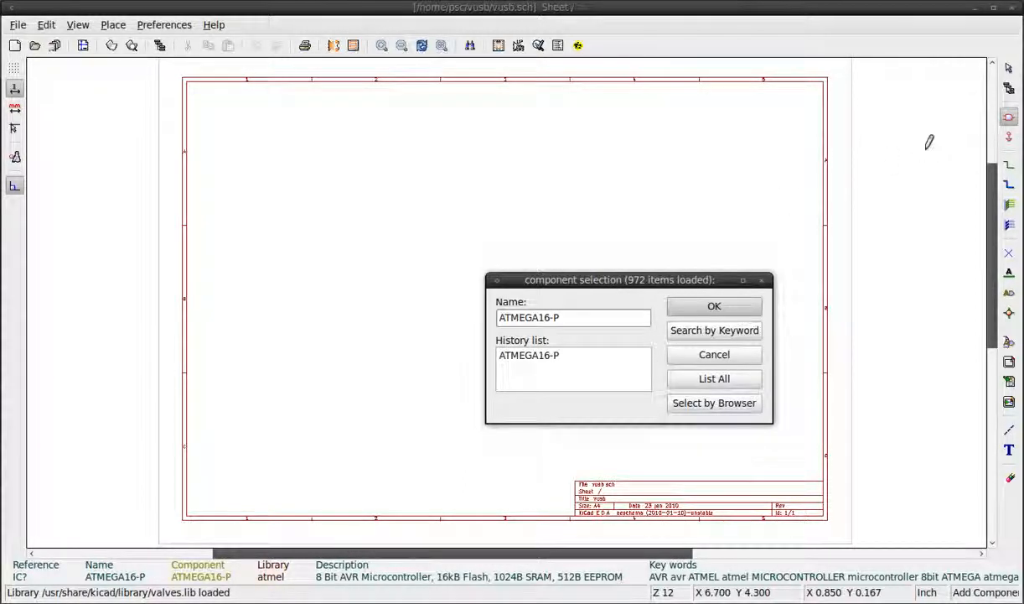
{"action": "left_click", "coordinate": [686, 406]}
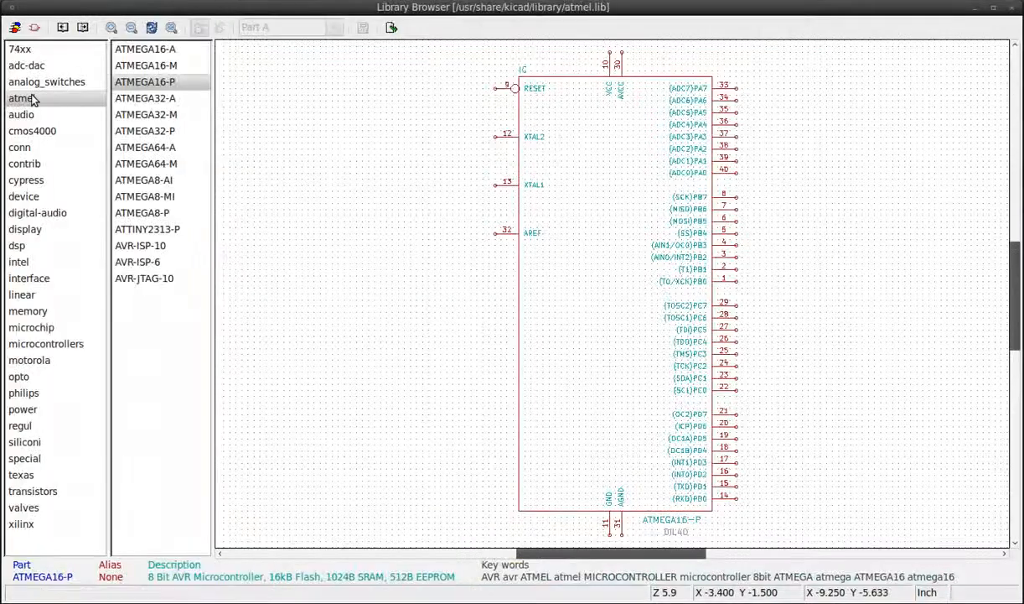
{"action": "left_click", "coordinate": [61, 100]}
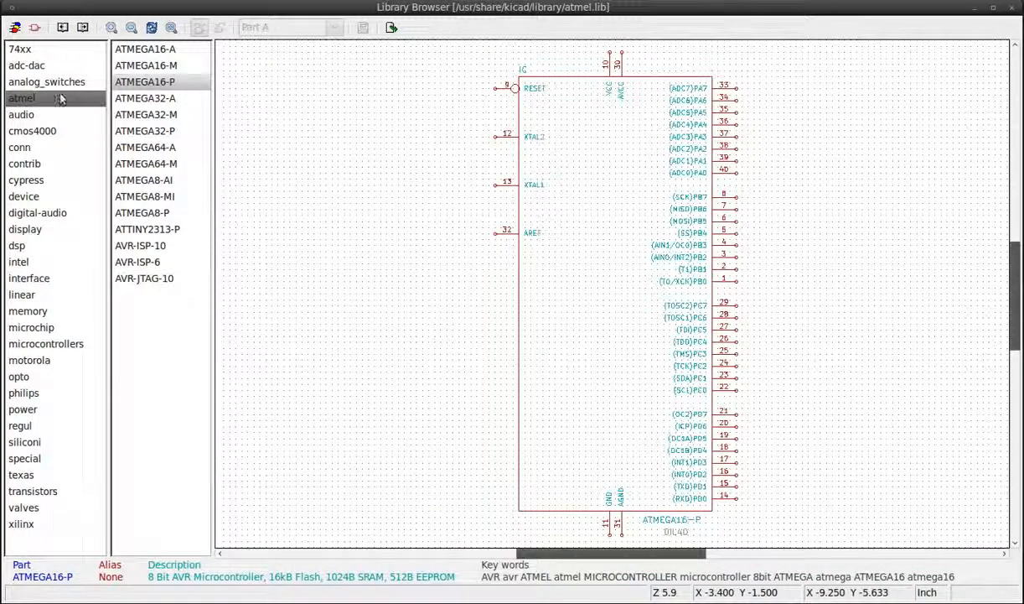
{"action": "left_click", "coordinate": [151, 85]}
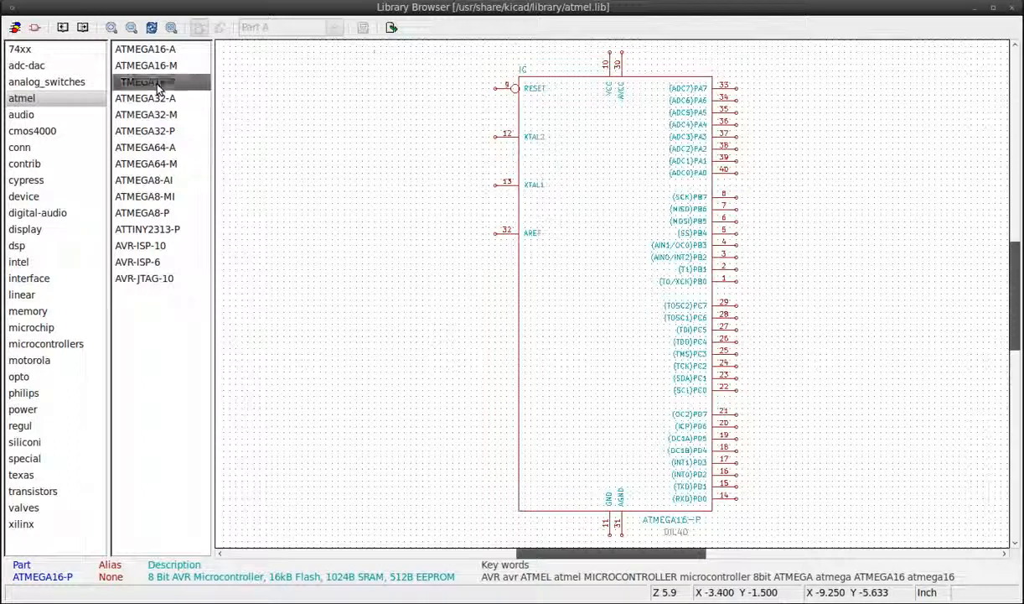
{"action": "left_click", "coordinate": [391, 29]}
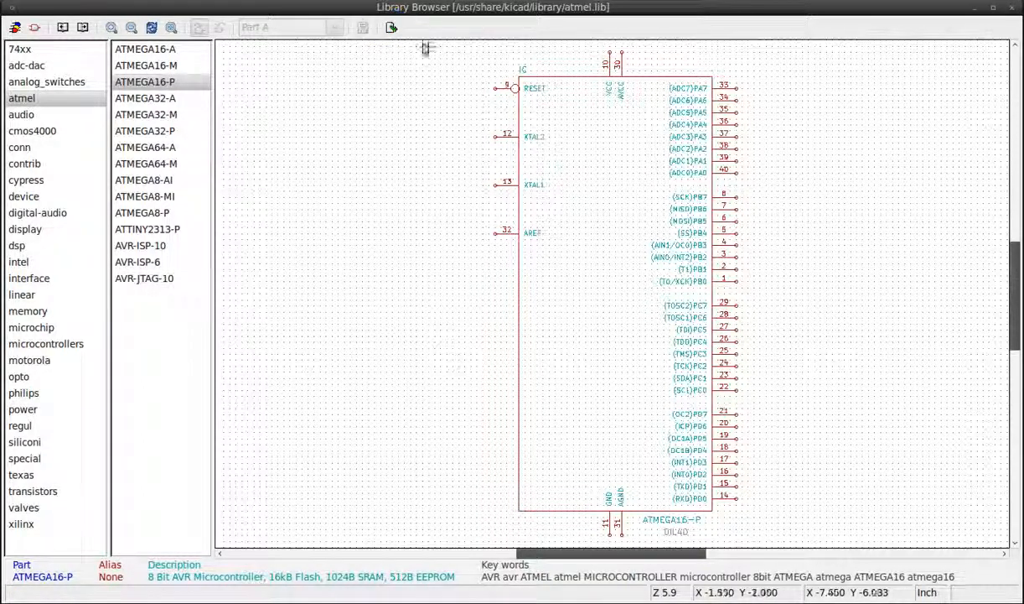
{"action": "left_click", "coordinate": [391, 29]}
{"action": "left_click", "coordinate": [517, 293]}
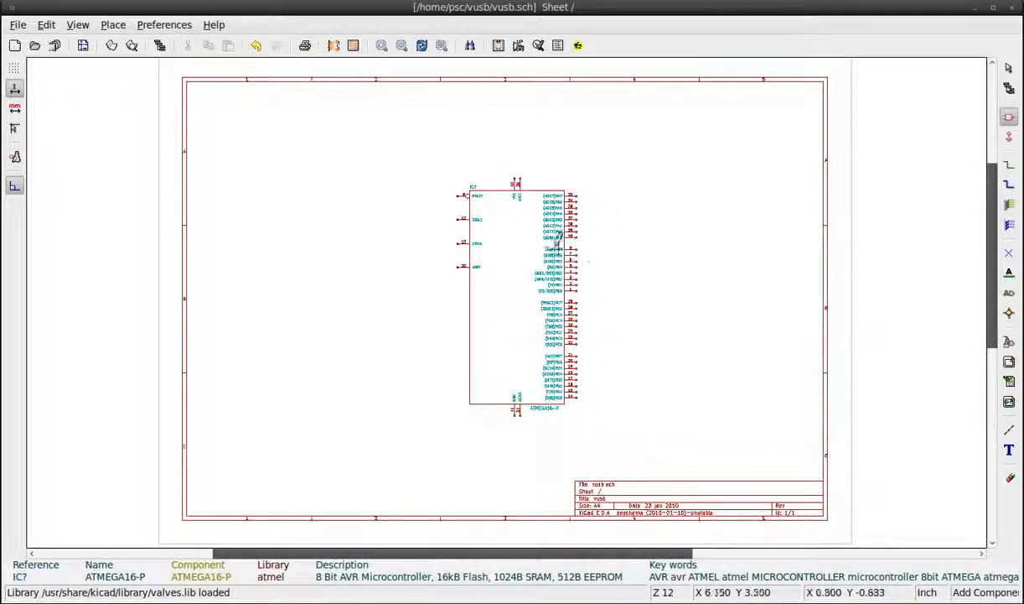
Place a resistor (R) on the sheet to the right of the microcontroller's upper pins
{"action": "left_click", "coordinate": [645, 187]}
{"action": "left_click_drag", "start_coordinate": [663, 197], "coordinate": [435, 160]}
{"action": "type", "text": "r"}
{"action": "key", "text": "Return"}
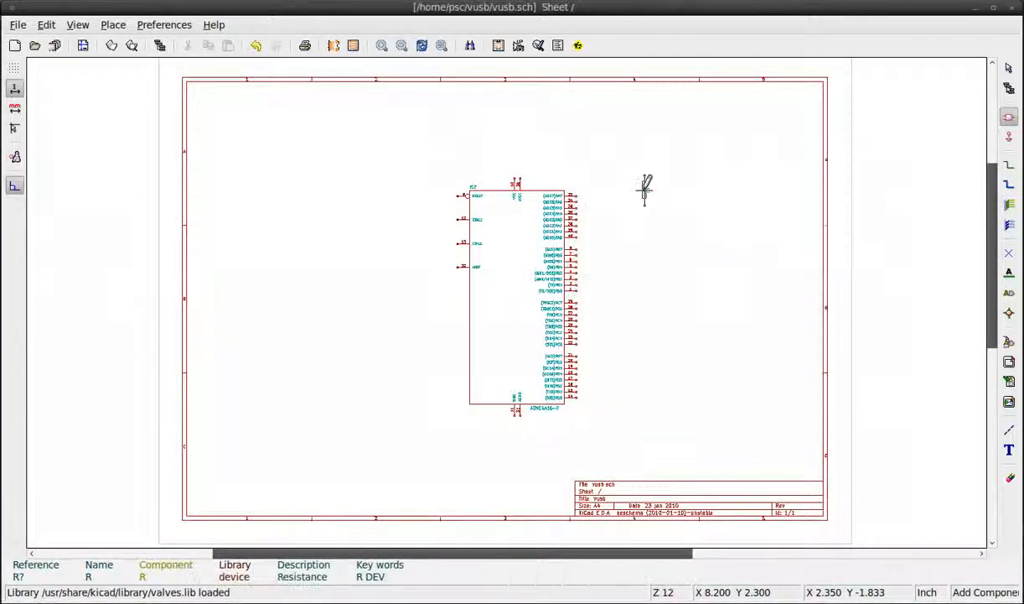
{"action": "left_click", "coordinate": [641, 188]}
Place a non-polarised capacitor (C) just to the right of the resistor
{"action": "left_click", "coordinate": [670, 188]}
{"action": "type", "text": "c"}
{"action": "key", "text": "Return"}
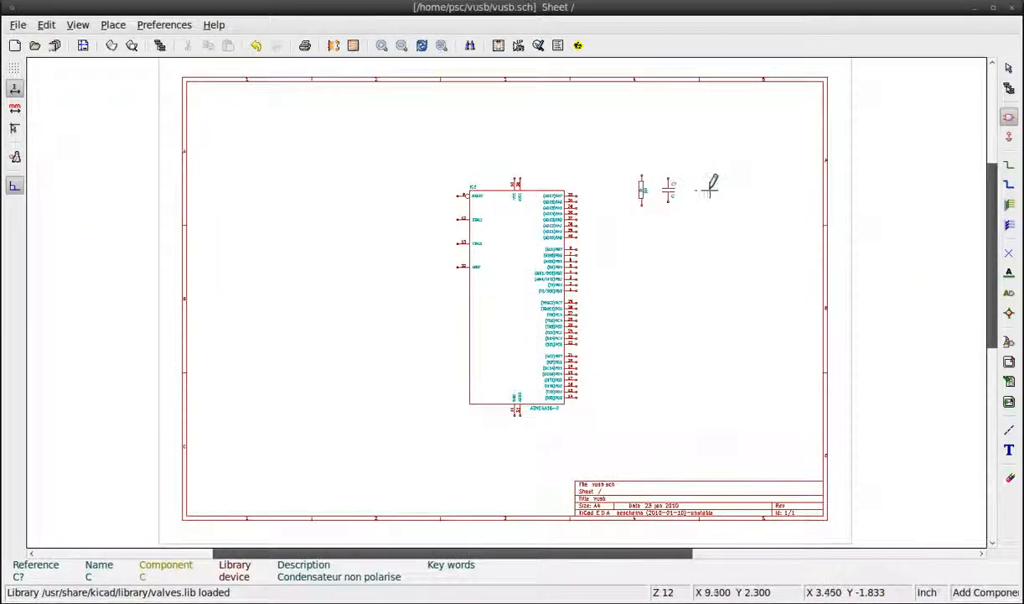
Place a polarised capacitor (CP1) just to the right of the non-polarised capacitor
{"action": "left_click", "coordinate": [697, 188]}
{"action": "left_click", "coordinate": [694, 197]}
{"action": "type", "text": "p1"}
{"action": "key", "text": "Return"}
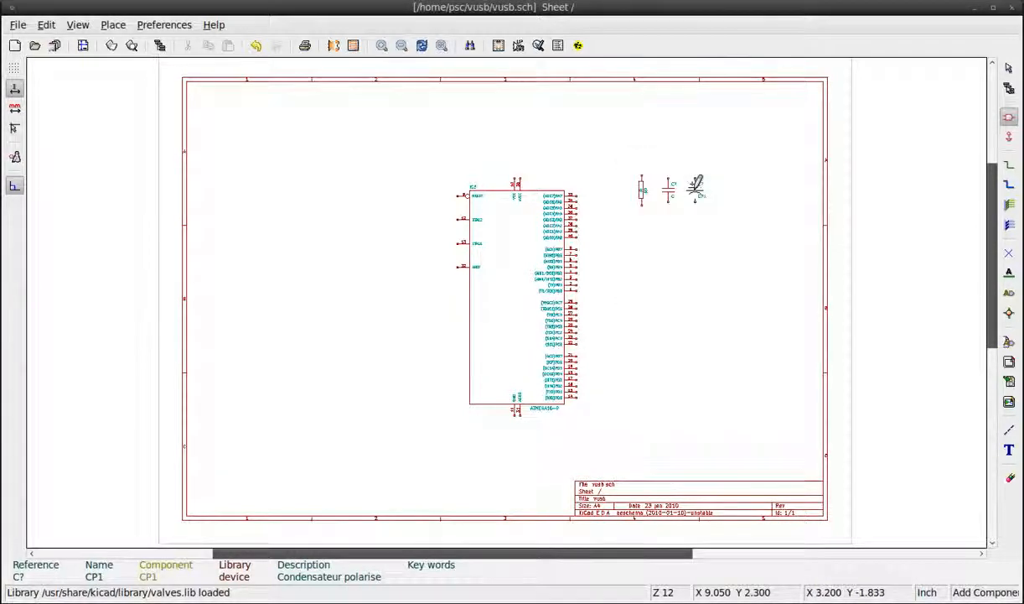
Place a DIODE component just to the right of the polarised capacitor
{"action": "left_click", "coordinate": [725, 178]}
{"action": "left_click", "coordinate": [726, 179]}
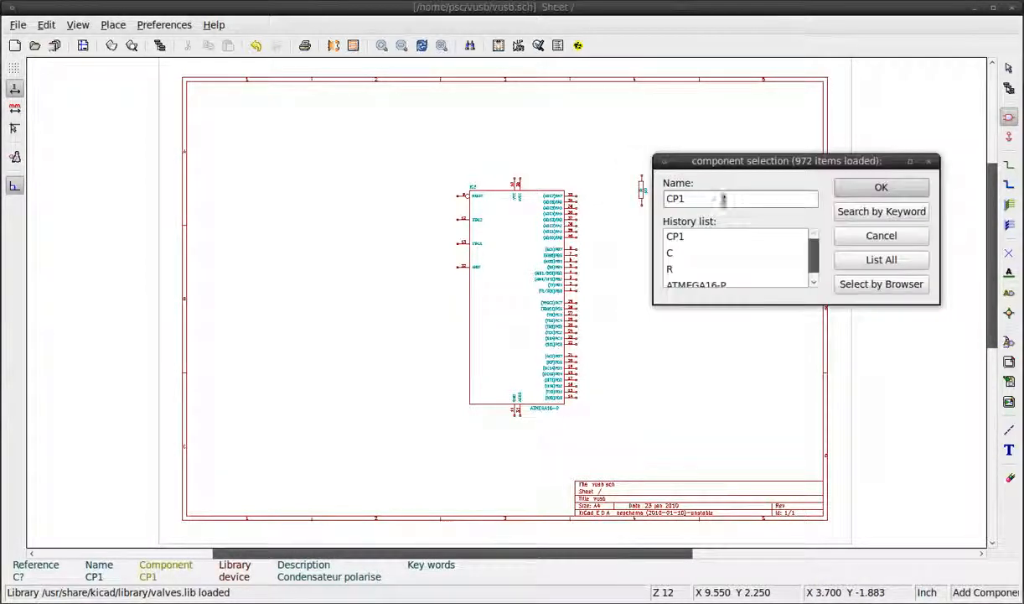
{"action": "type", "text": "diode"}
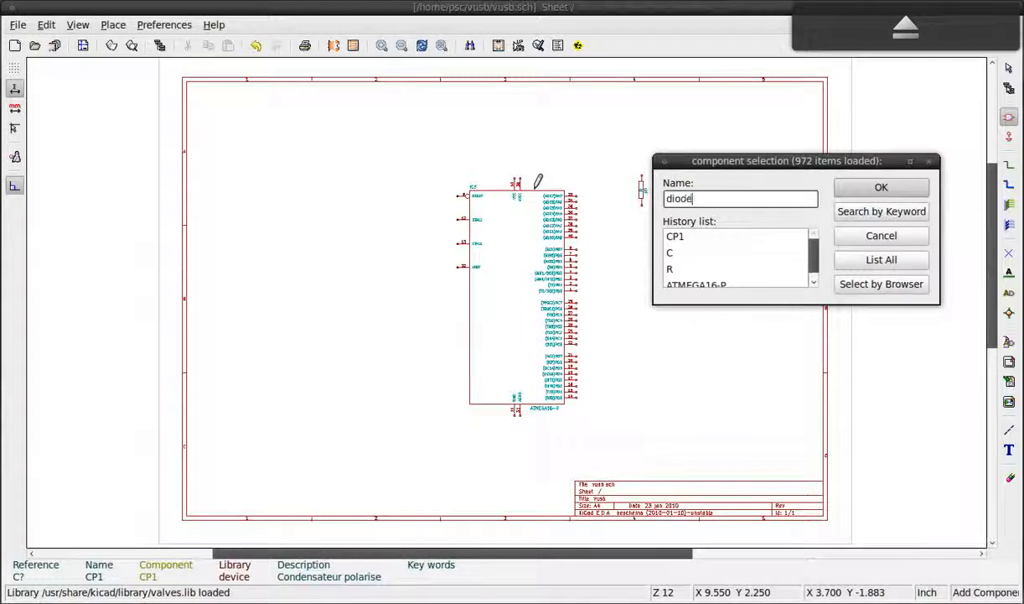
{"action": "key", "text": "Return"}
{"action": "left_click", "coordinate": [724, 190]}
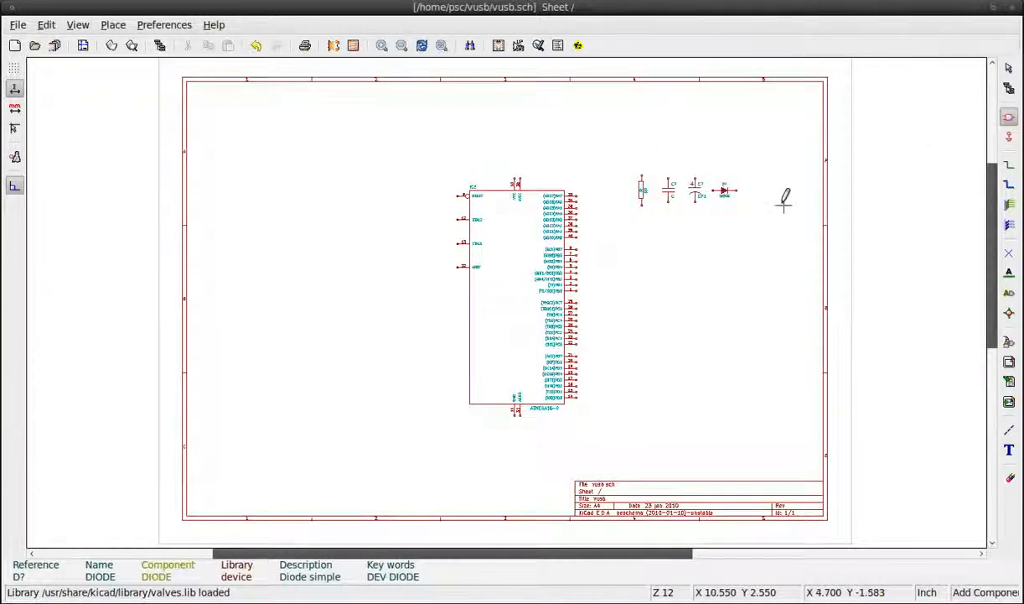
Place a CRYSTAL component to the right of the diode
{"action": "left_click", "coordinate": [757, 176]}
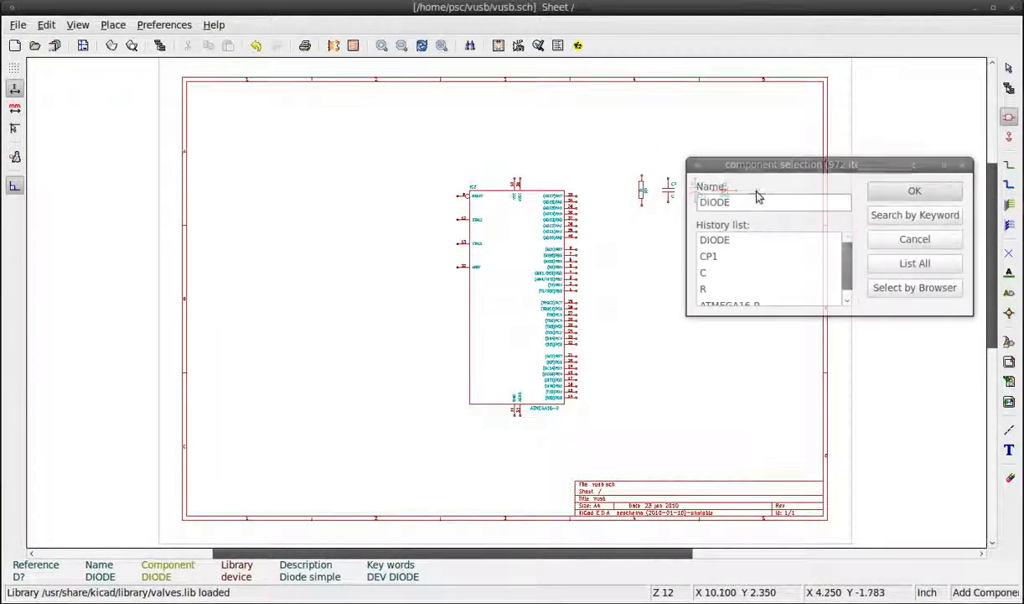
{"action": "type", "text": "c"}
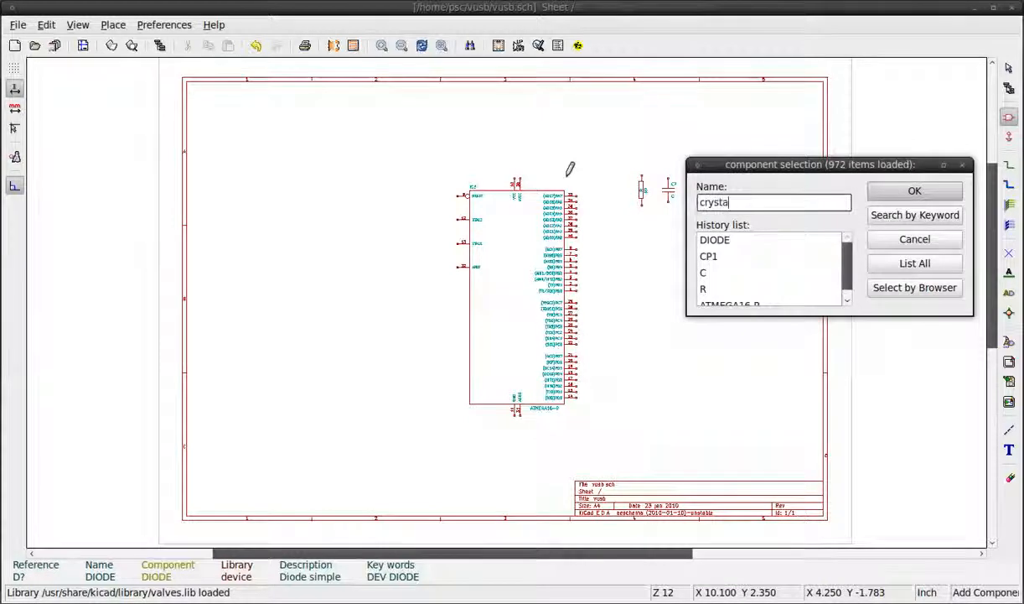
{"action": "type", "text": "rysta"}
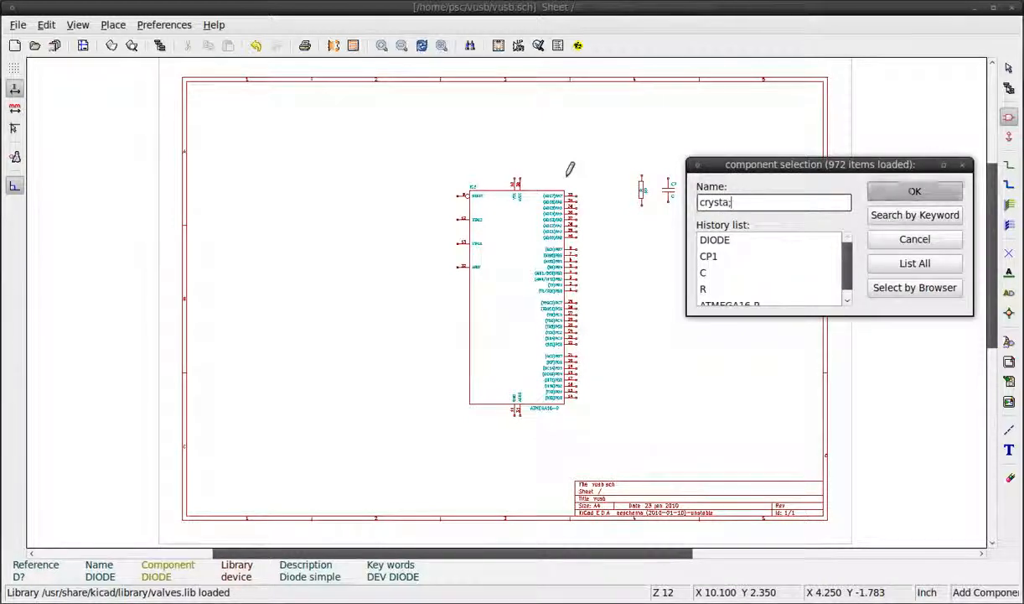
{"action": "type", "text": "l"}
{"action": "key", "text": "Return"}
{"action": "left_click", "coordinate": [765, 190]}
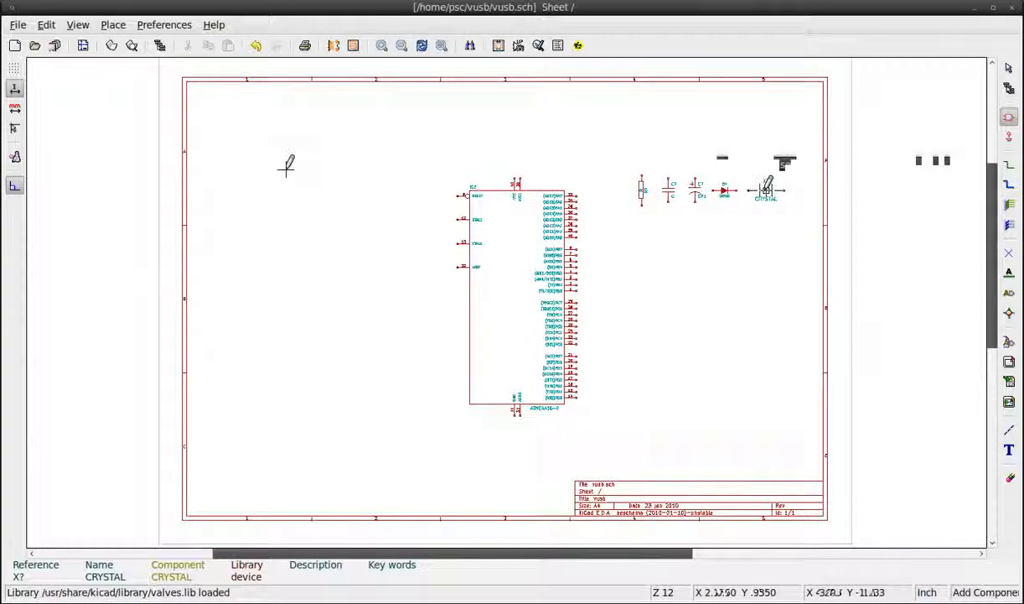
Place the USB connector from the conn library inside the power box
{"action": "left_click", "coordinate": [285, 170]}
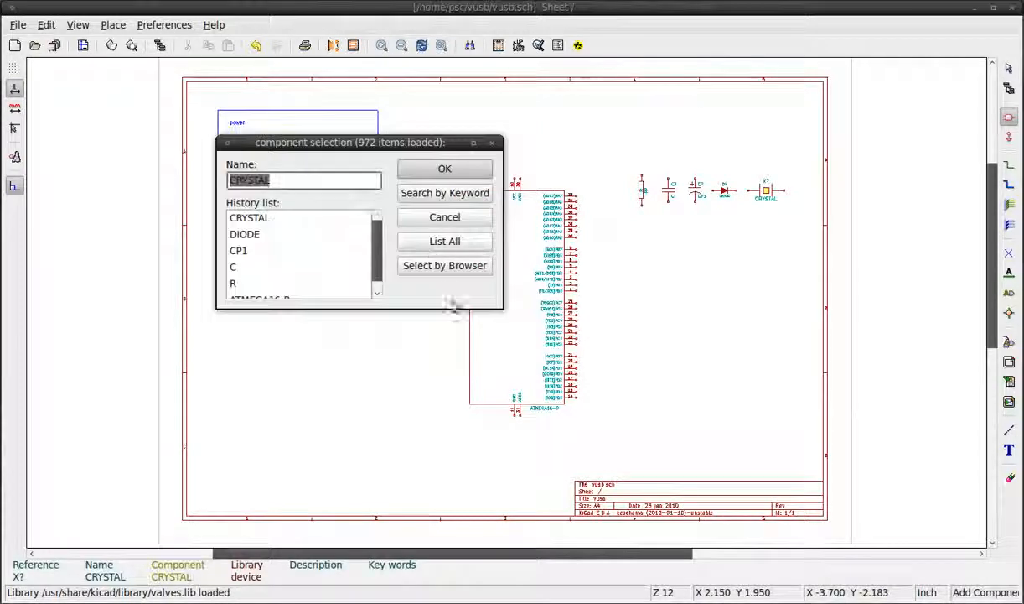
{"action": "left_click", "coordinate": [445, 267]}
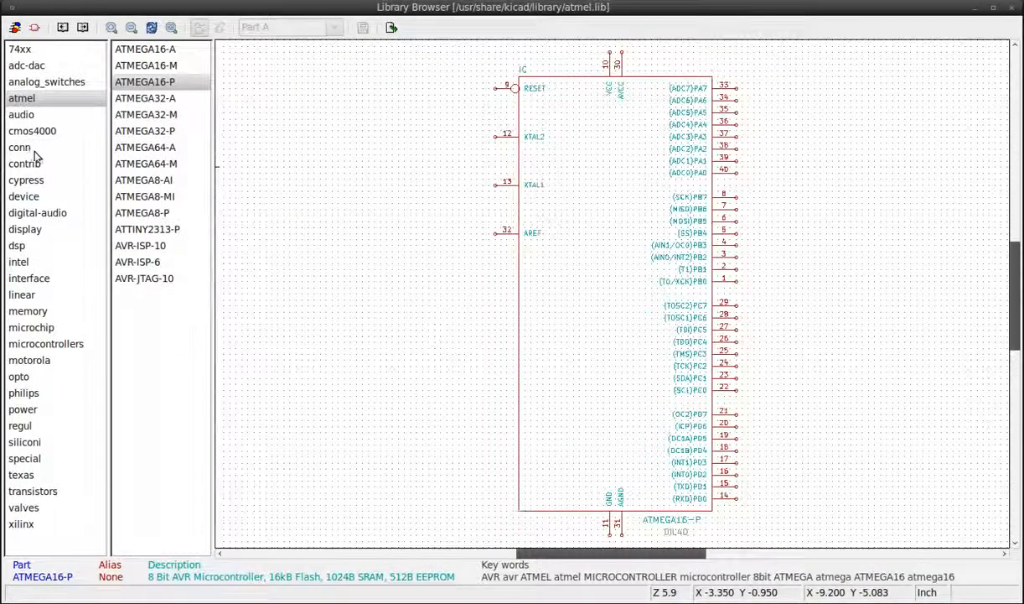
{"action": "left_click", "coordinate": [20, 147]}
{"action": "left_click_drag", "start_coordinate": [201, 97], "coordinate": [204, 482]}
{"action": "left_click", "coordinate": [125, 464]}
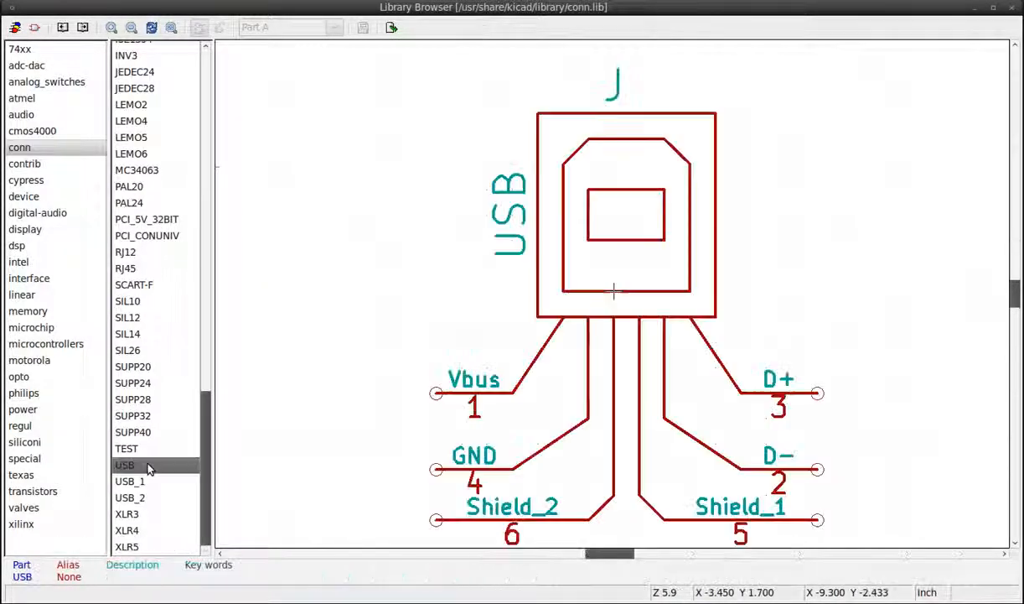
{"action": "left_click", "coordinate": [391, 26]}
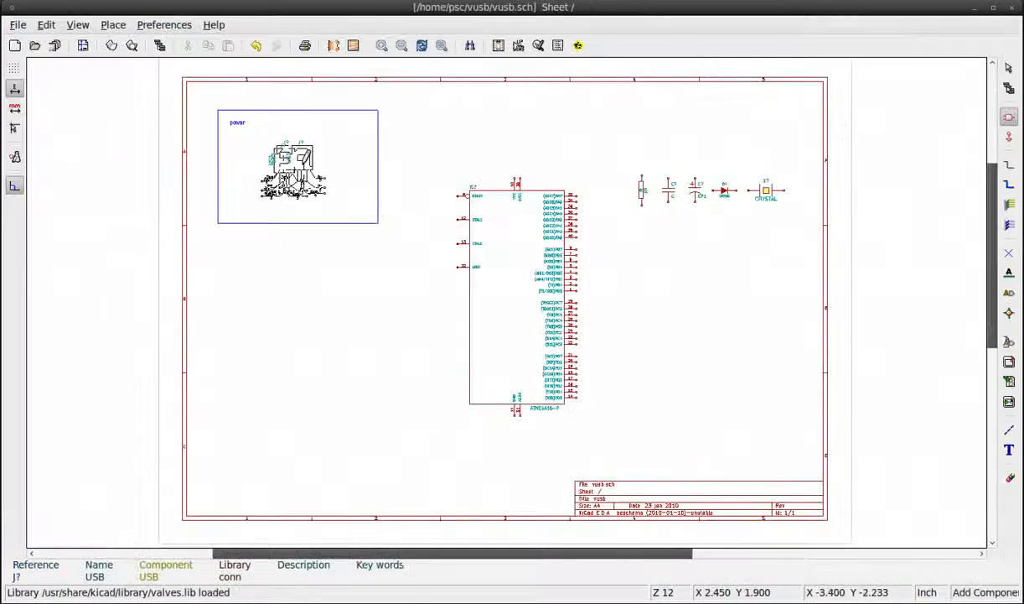
Place a +5V power symbol to the left of the USB connector's Vbus pin, level with the pin
{"action": "scroll", "coordinate": [282, 181], "scroll_direction": "up", "scroll_amount": 1}
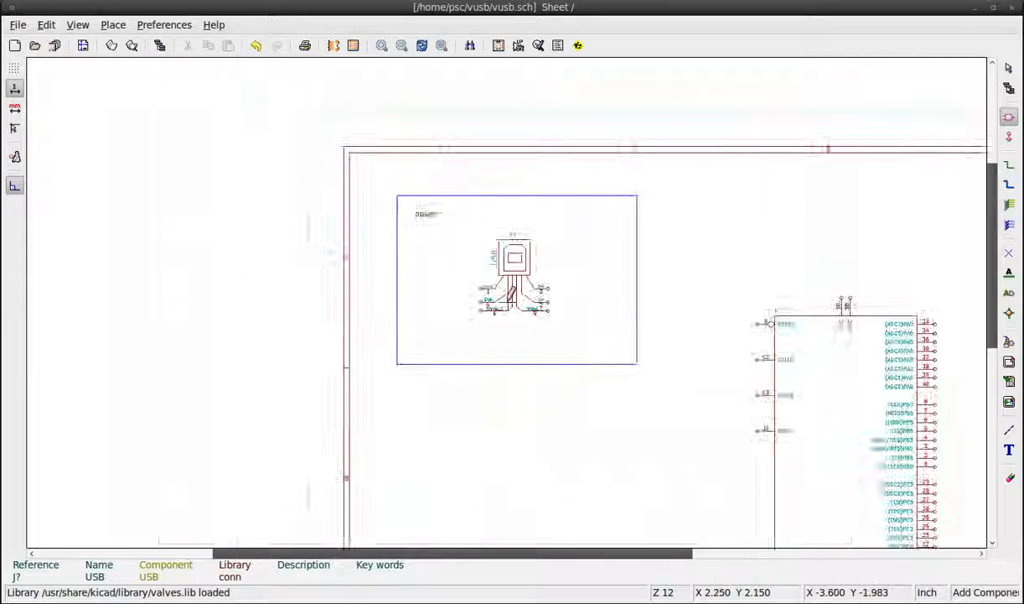
{"action": "scroll", "coordinate": [511, 293], "scroll_direction": "up", "scroll_amount": 5}
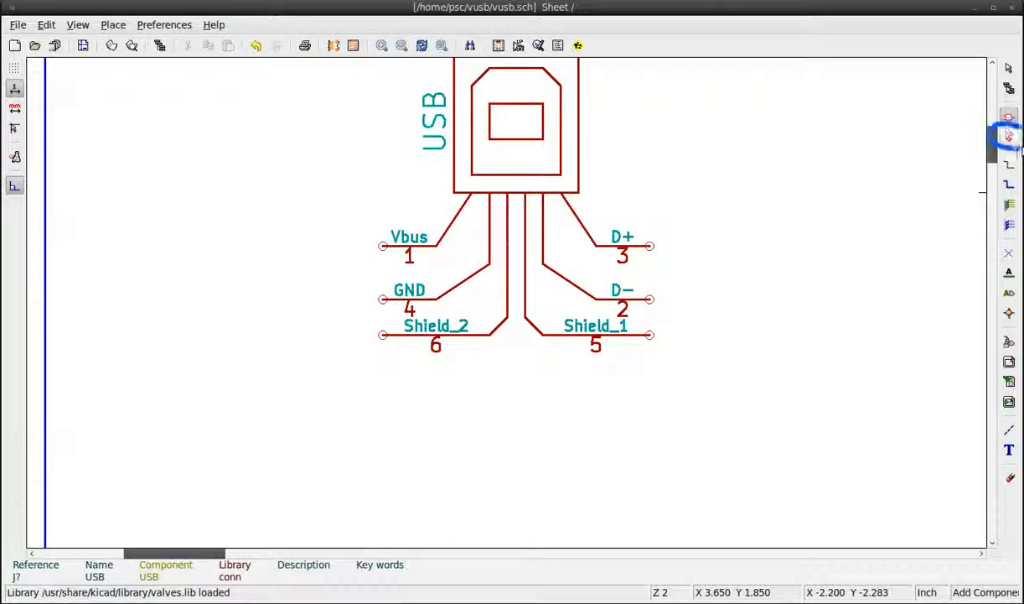
{"action": "left_click", "coordinate": [1009, 138]}
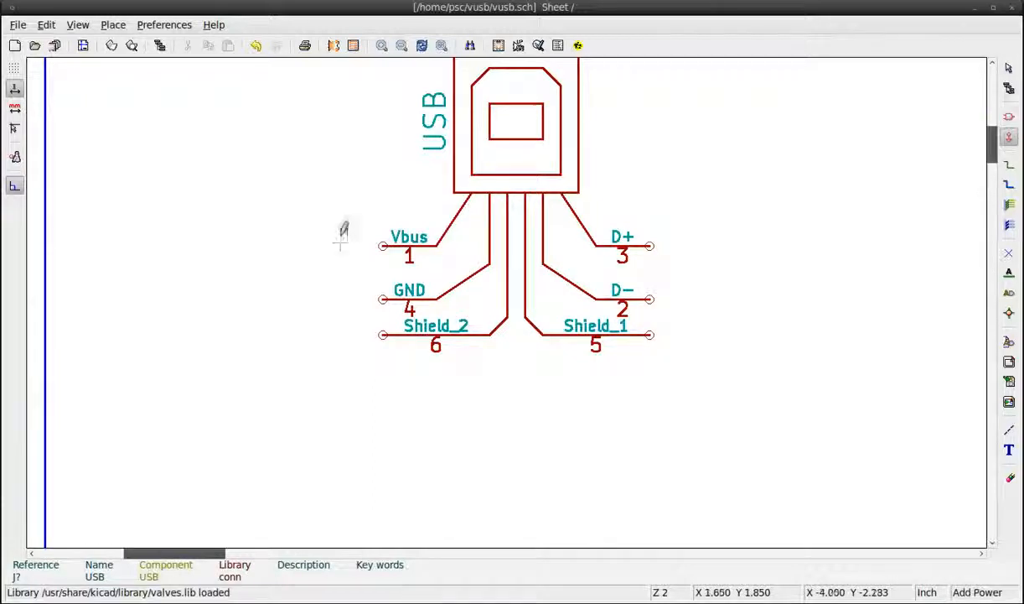
{"action": "left_click", "coordinate": [254, 239]}
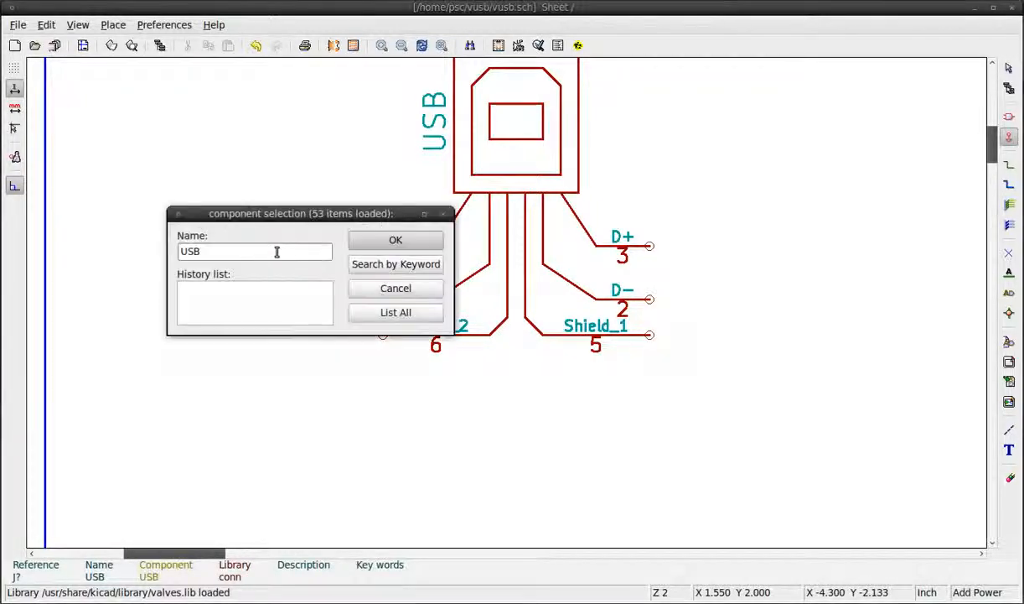
{"action": "left_click", "coordinate": [396, 312]}
{"action": "scroll", "coordinate": [457, 276], "scroll_direction": "down", "scroll_amount": 5}
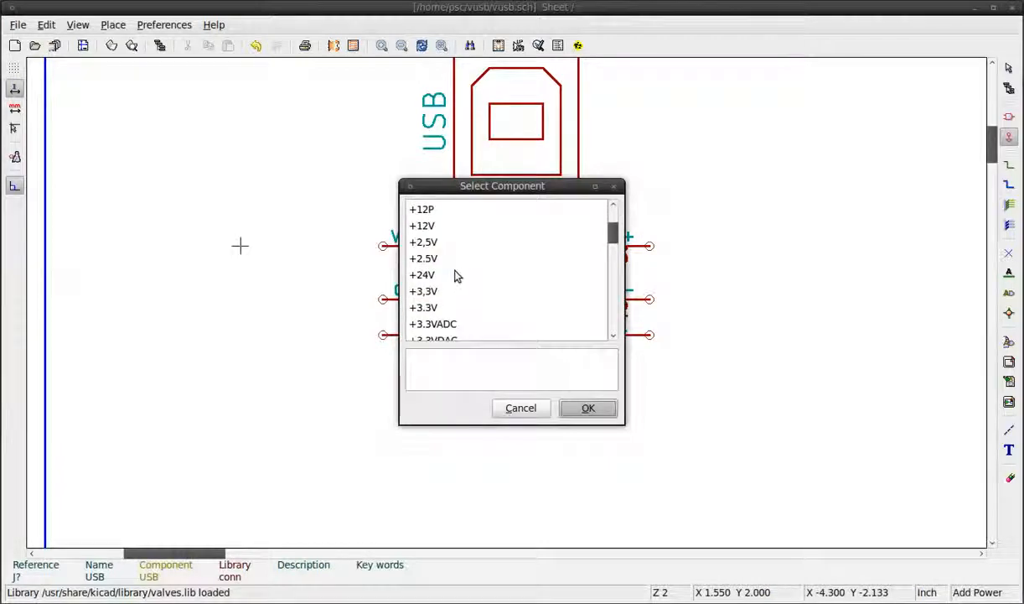
{"action": "left_click", "coordinate": [435, 295]}
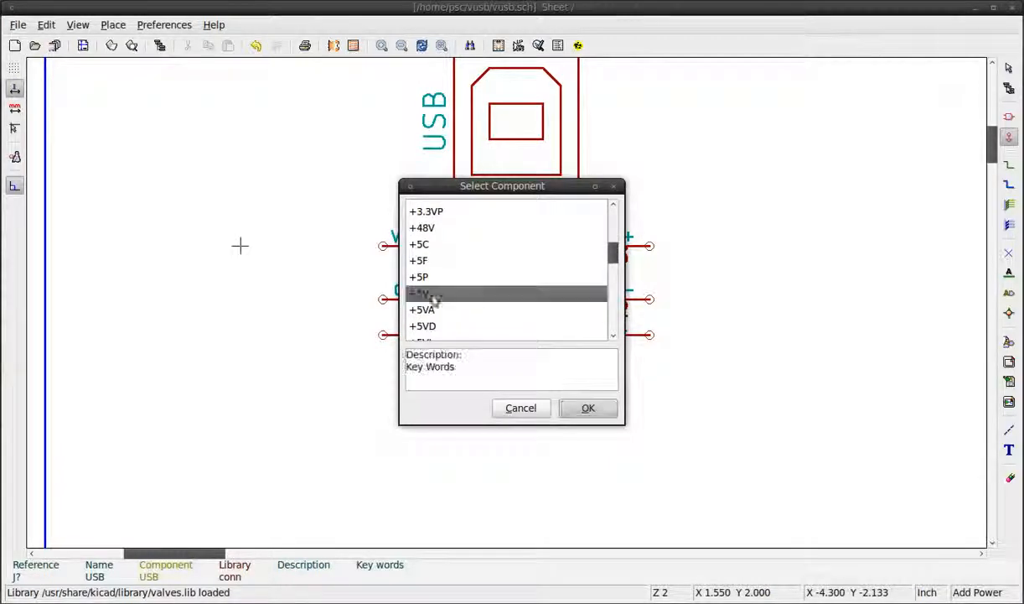
{"action": "left_click", "coordinate": [587, 408]}
{"action": "left_click", "coordinate": [330, 244]}
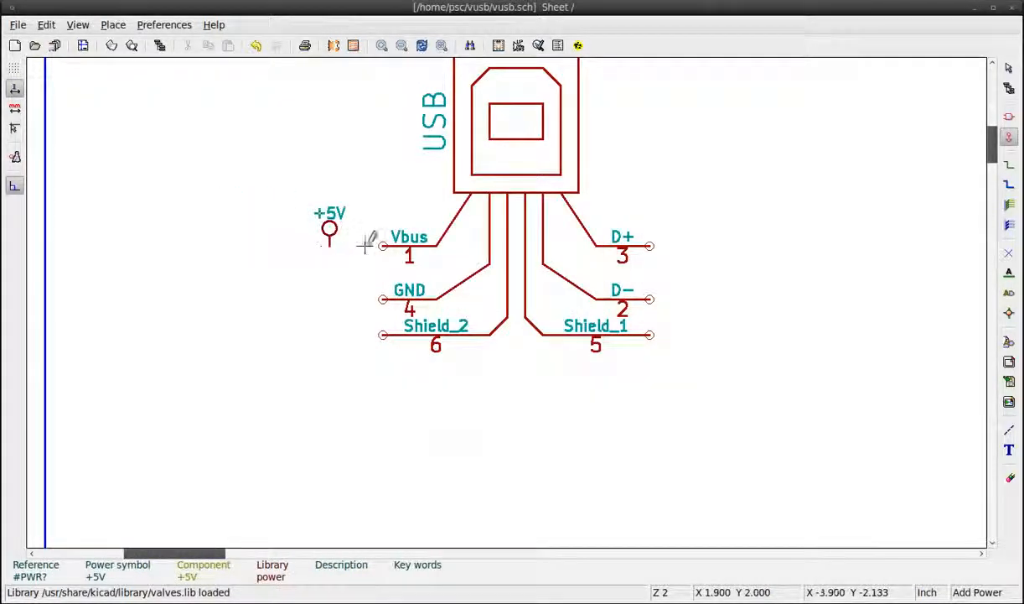
Wire the +5V symbol to the USB connector's Vbus pin
{"action": "key", "text": "w"}
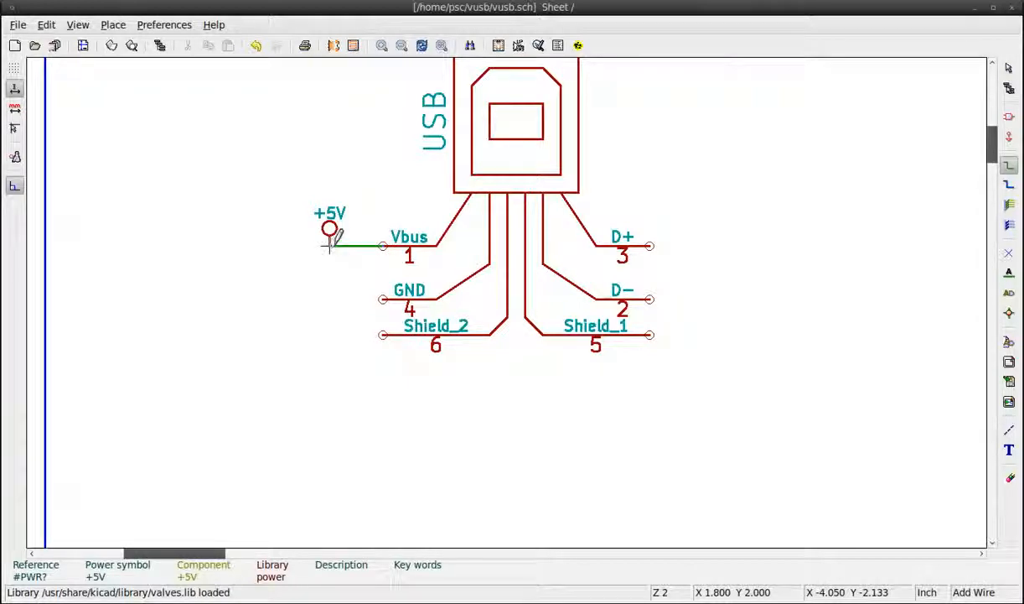
{"action": "left_click", "coordinate": [330, 244]}
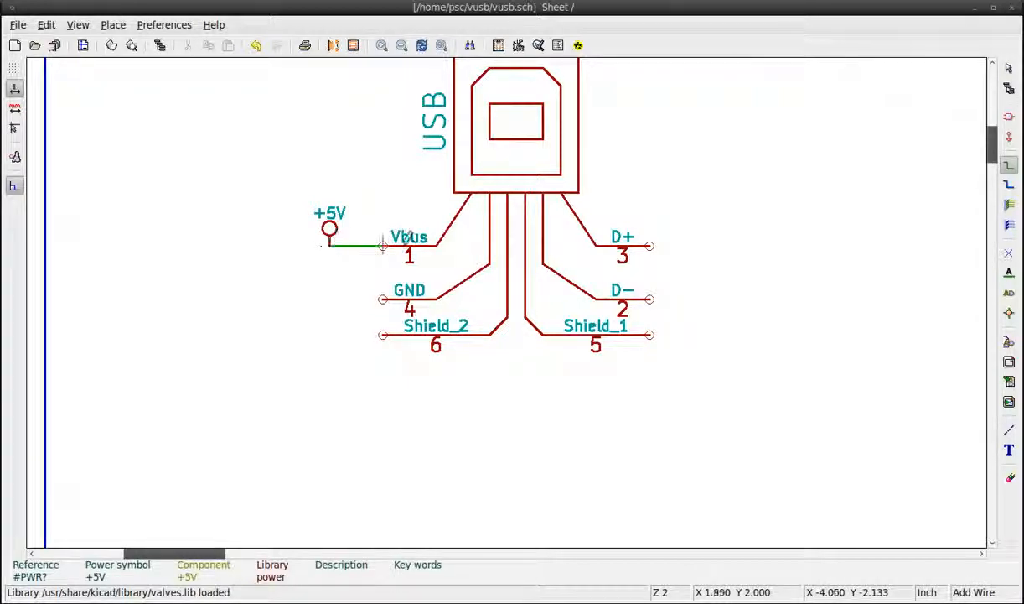
{"action": "left_click", "coordinate": [1009, 163]}
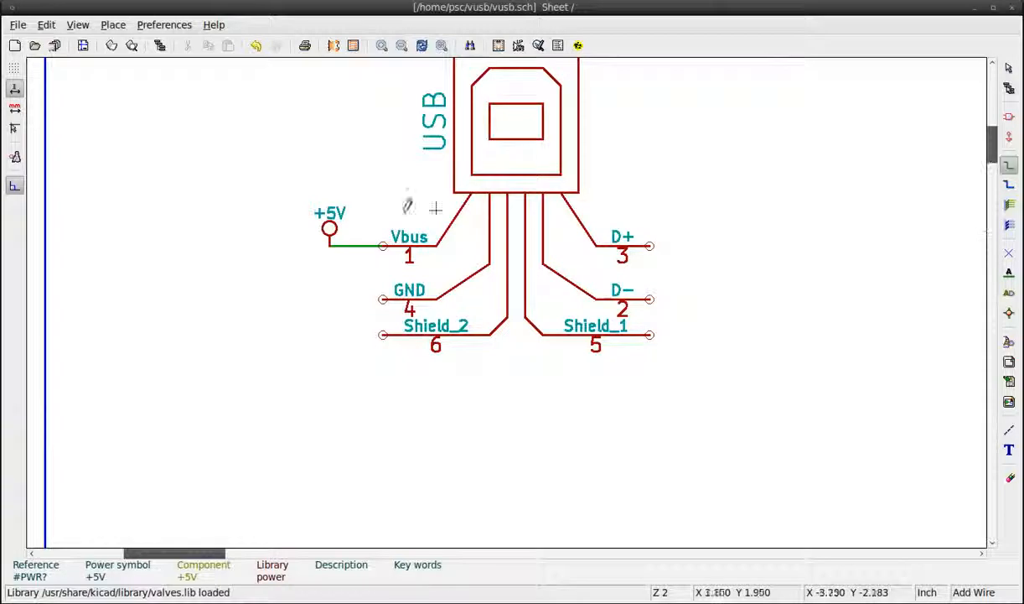
Place a GND symbol rotated to point left beside the USB connector's GND pin and wire it to that pin
{"action": "key", "text": "a"}
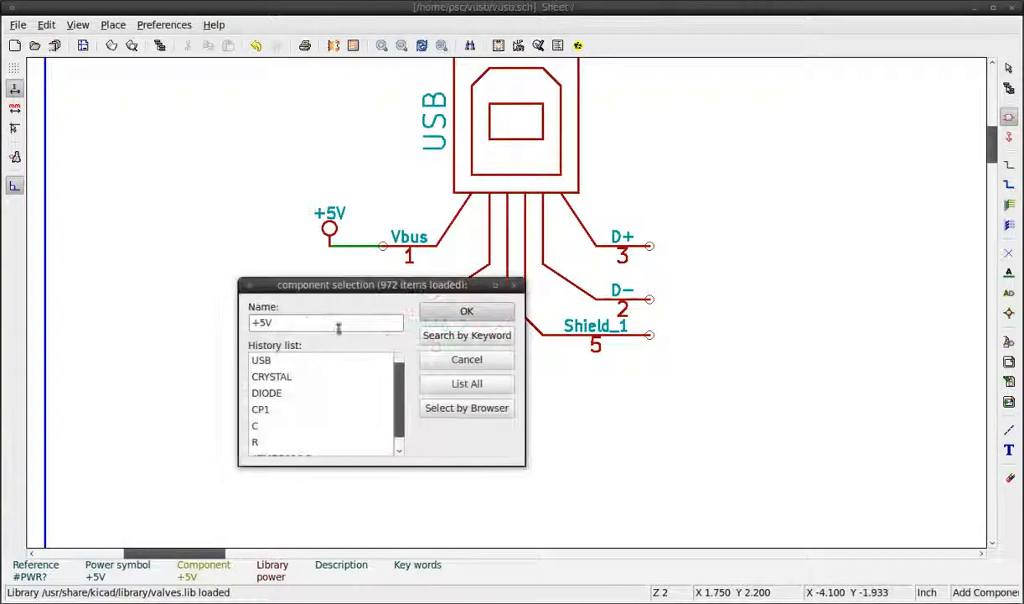
{"action": "type", "text": "gnd"}
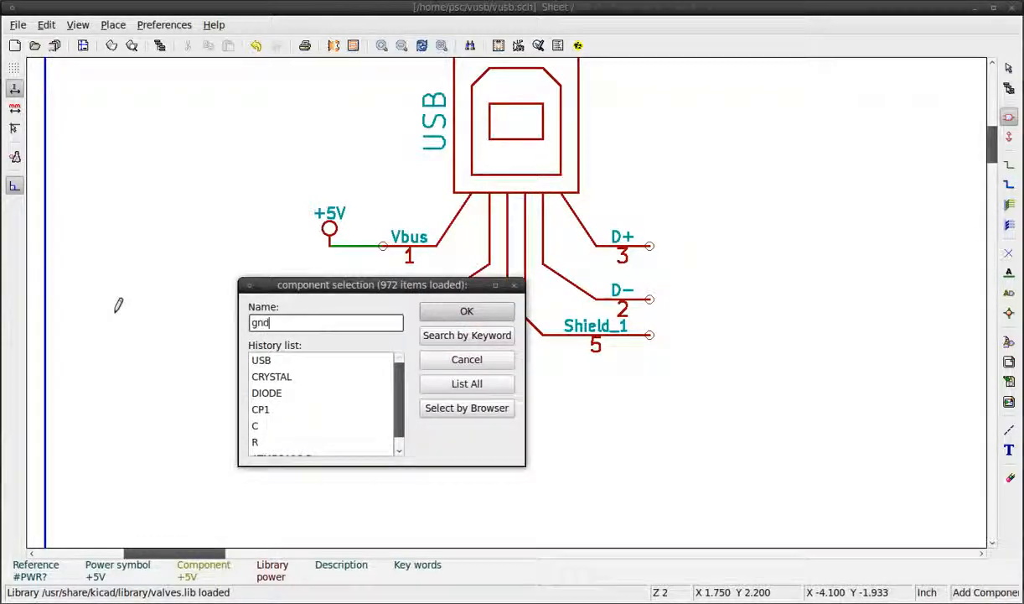
{"action": "key", "text": "Return"}
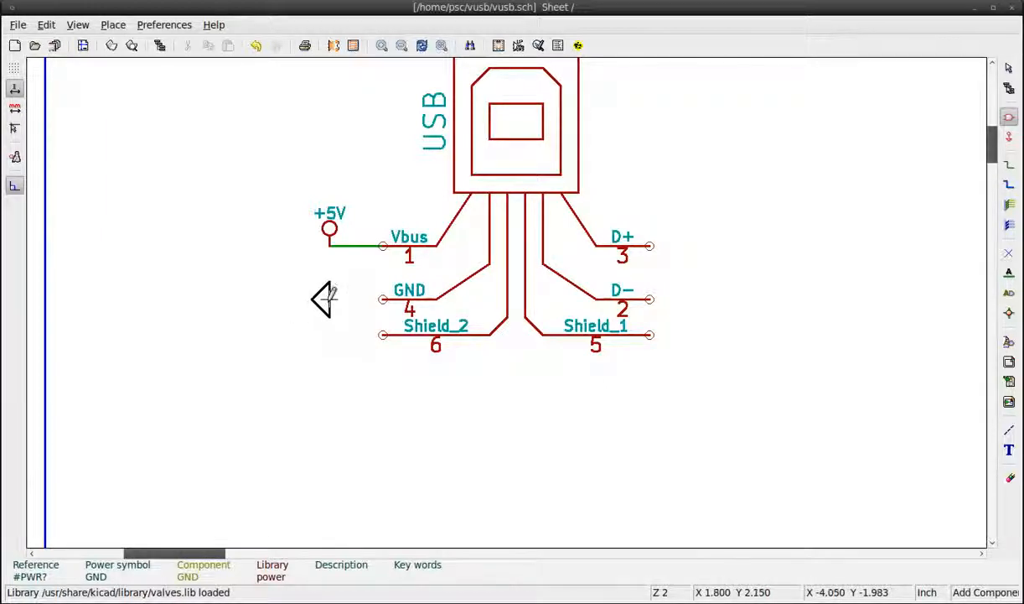
{"action": "left_click", "coordinate": [332, 295]}
{"action": "key", "text": "w"}
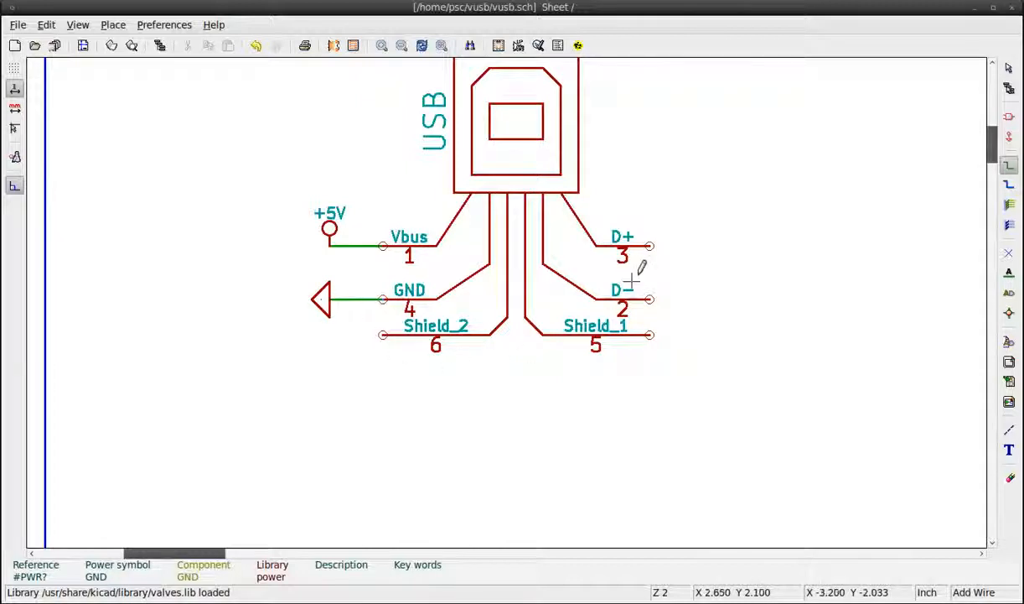
Draw horizontal wires about 0.4 inch long to the right from the USB connector's D+ and D- pins
{"action": "left_click", "coordinate": [650, 245]}
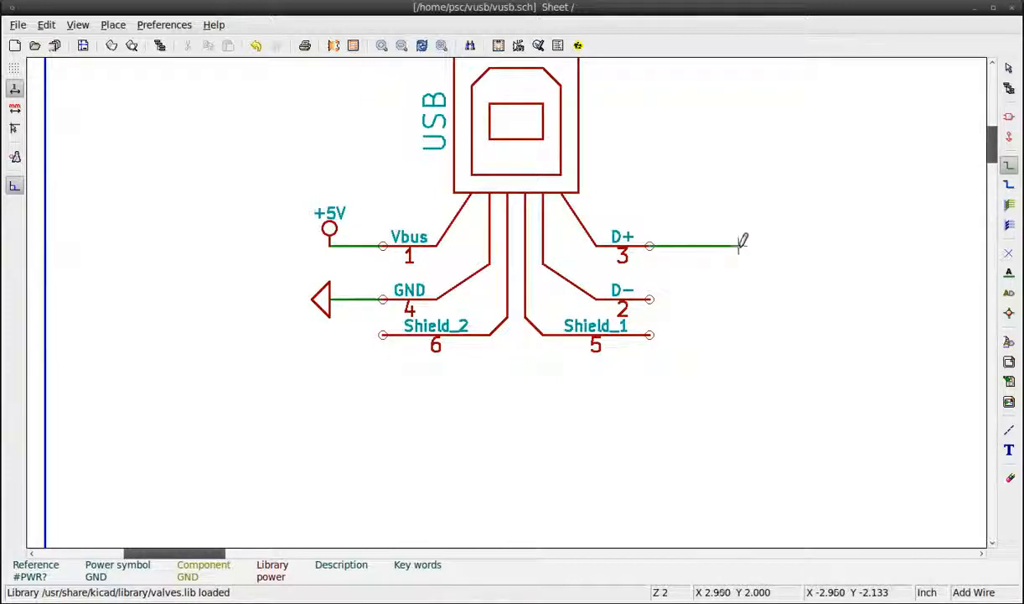
{"action": "double_click", "coordinate": [791, 245]}
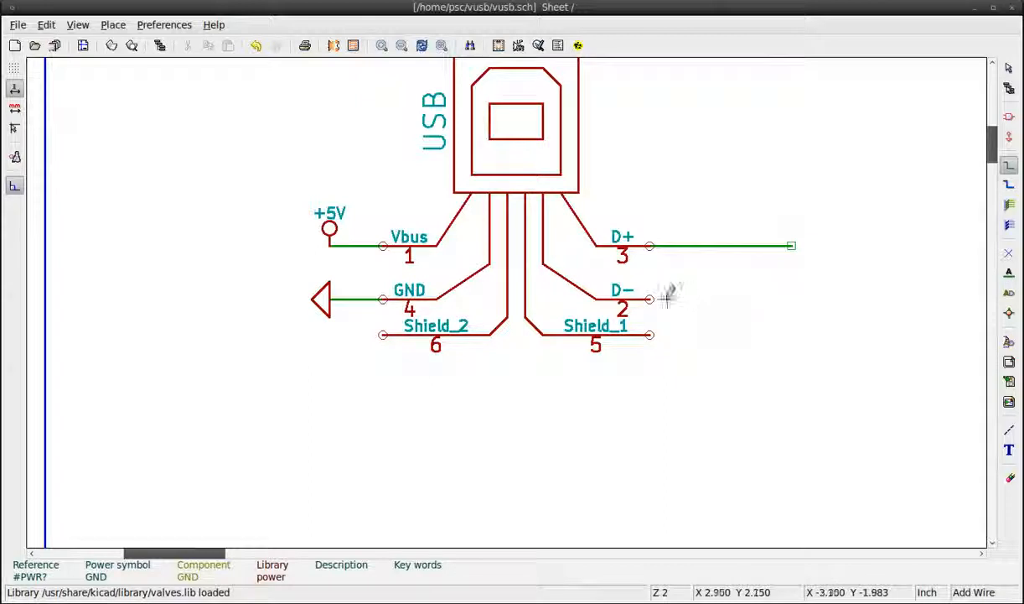
{"action": "left_click", "coordinate": [651, 298]}
{"action": "double_click", "coordinate": [792, 298]}
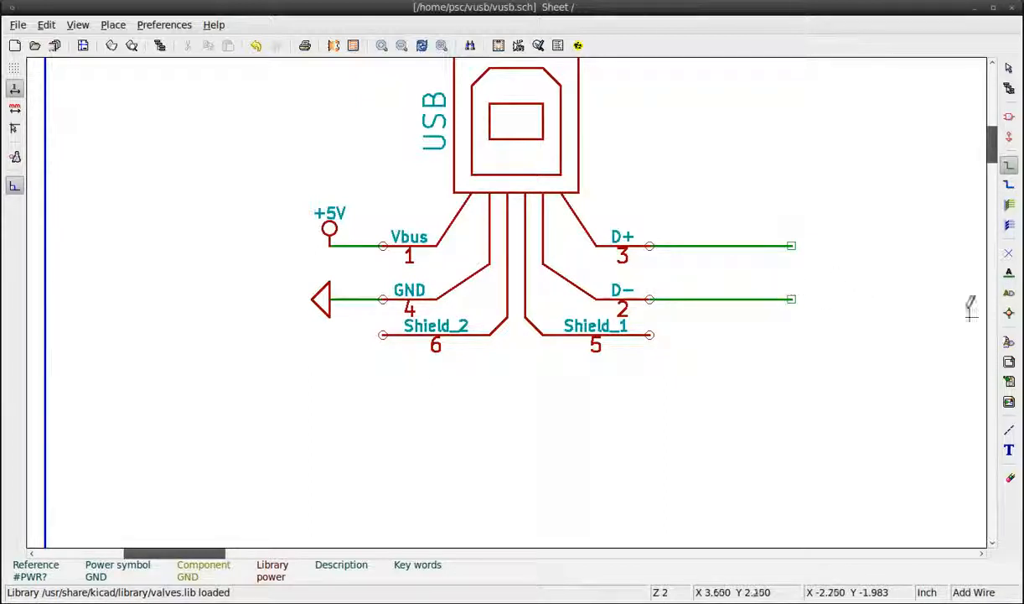
Label the USB connector's two data wires D+ and D-, matching their pins
{"action": "left_click", "coordinate": [1009, 275]}
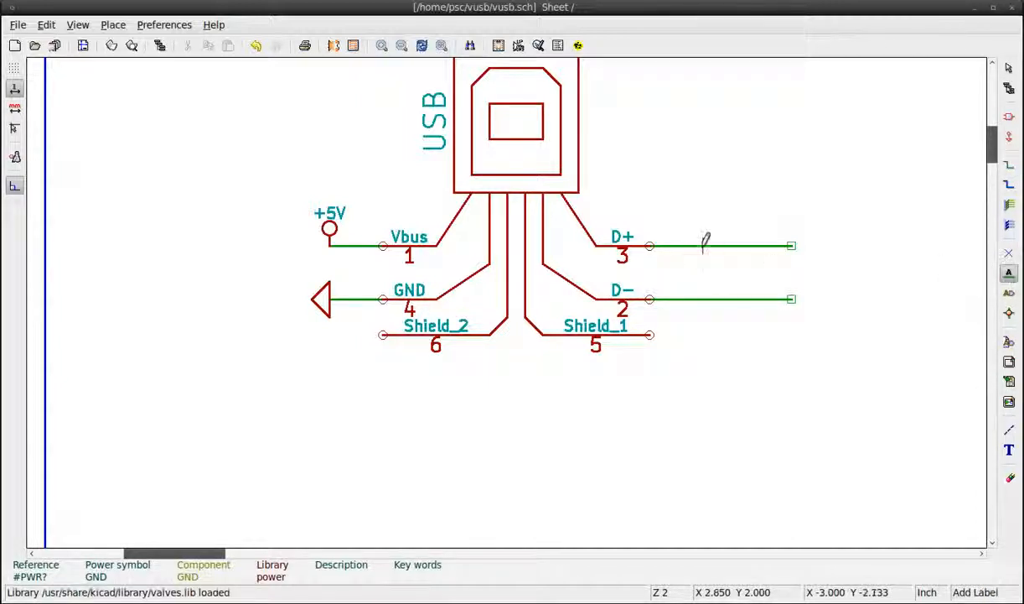
{"action": "left_click", "coordinate": [702, 246]}
{"action": "type", "text": "D"}
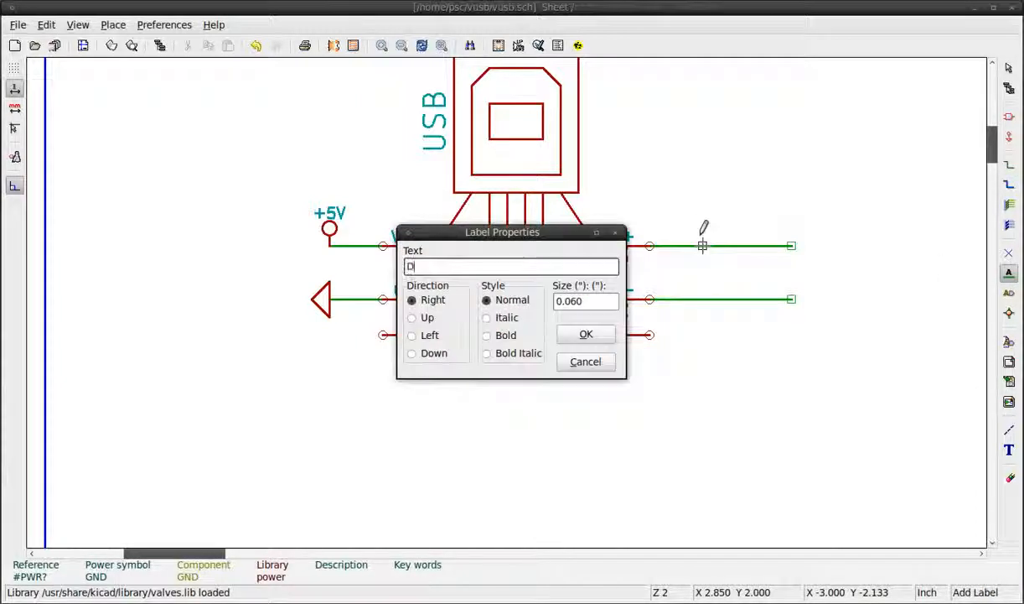
{"action": "type", "text": "+"}
{"action": "key", "text": "Return"}
{"action": "left_click", "coordinate": [702, 298]}
{"action": "type", "text": "D"}
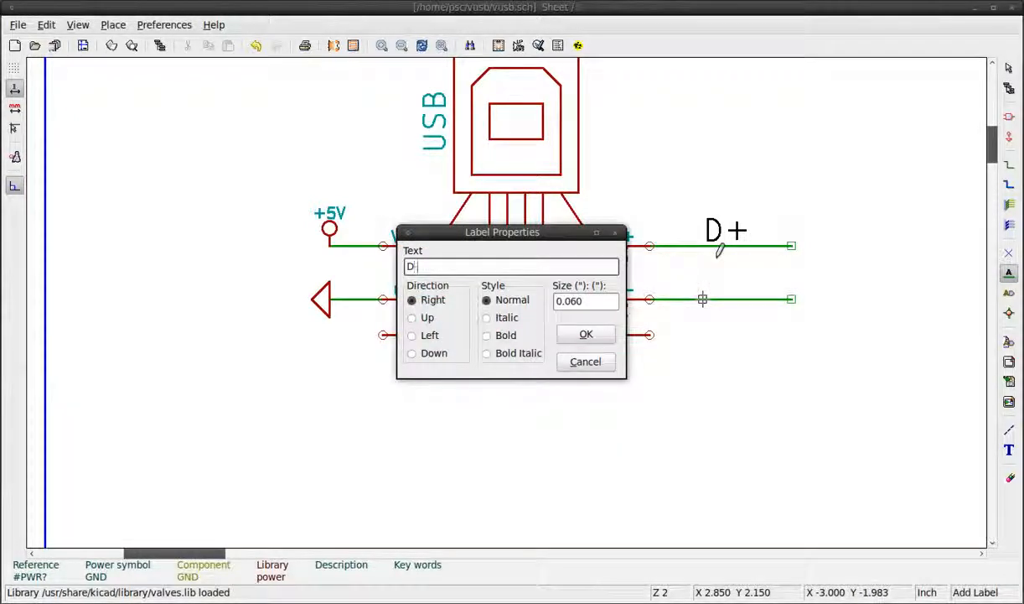
{"action": "type", "text": "-"}
{"action": "key", "text": "Return"}
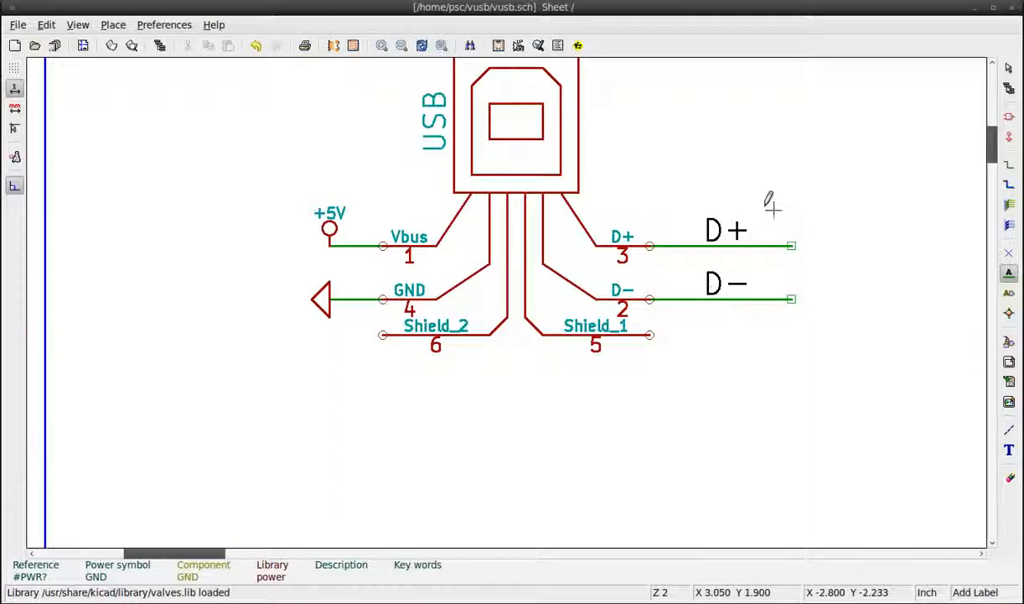
Place a GND symbol below the ATMEGA16-P and wire its GND and AGND pins together to it
{"action": "scroll", "coordinate": [770, 201], "scroll_direction": "down", "scroll_amount": 3}
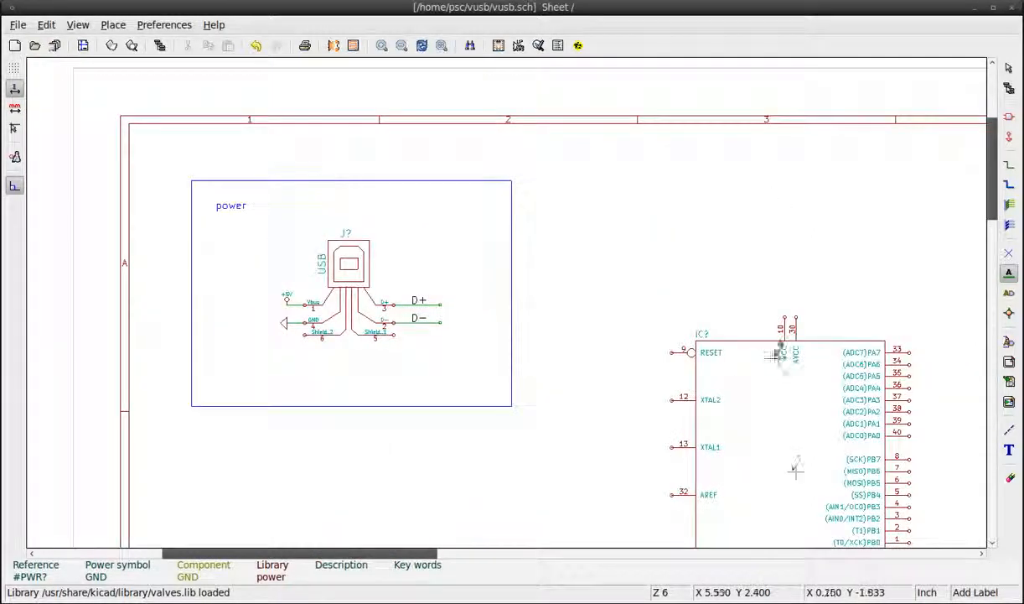
{"action": "key", "text": "F4"}
{"action": "key", "text": "F4"}
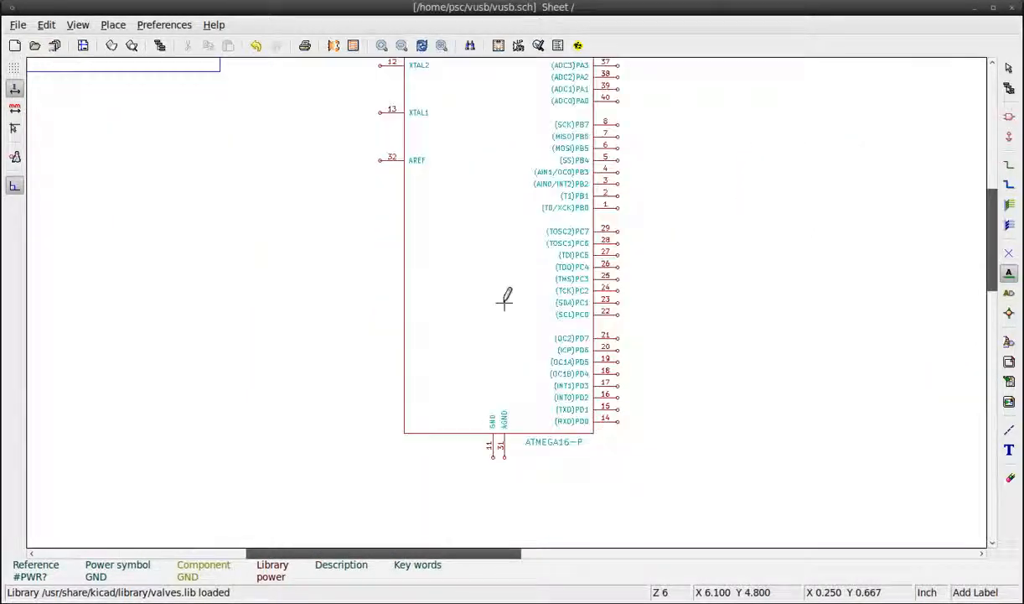
{"action": "key", "text": "F4"}
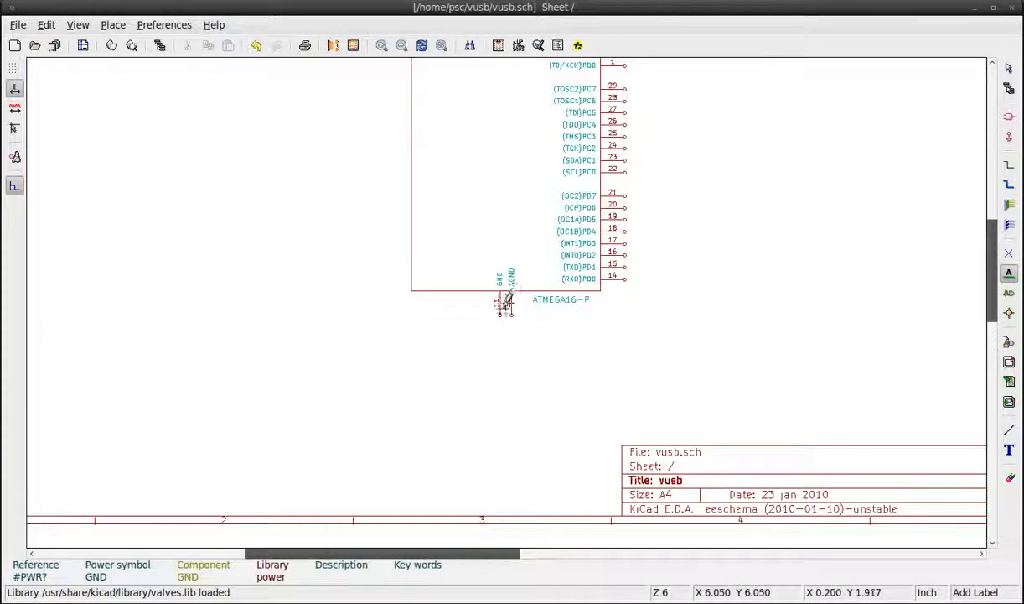
{"action": "scroll", "coordinate": [508, 289], "scroll_direction": "up", "scroll_amount": 2}
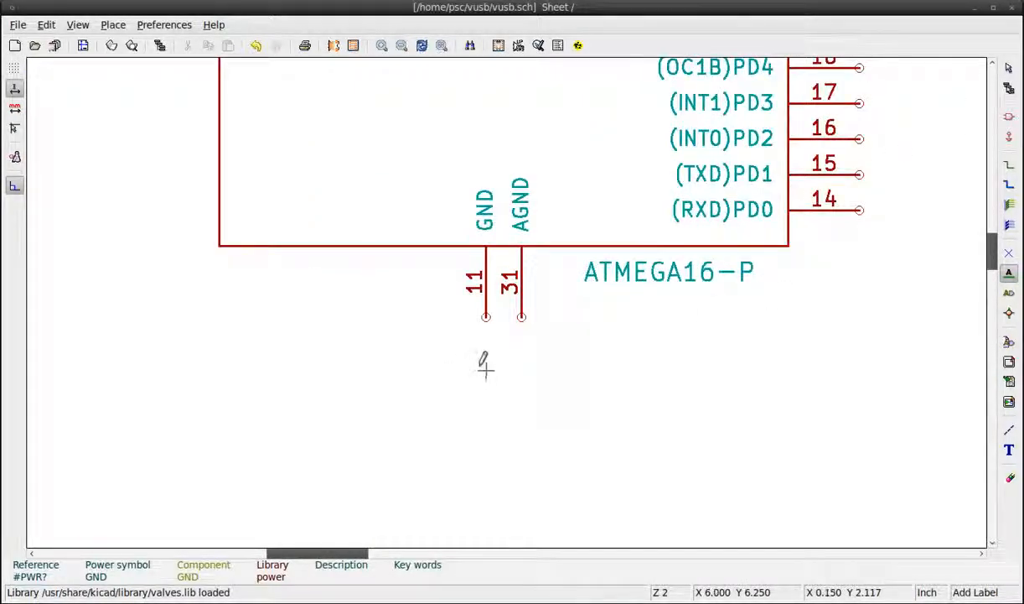
{"action": "key", "text": "a"}
{"action": "key", "text": "Return"}
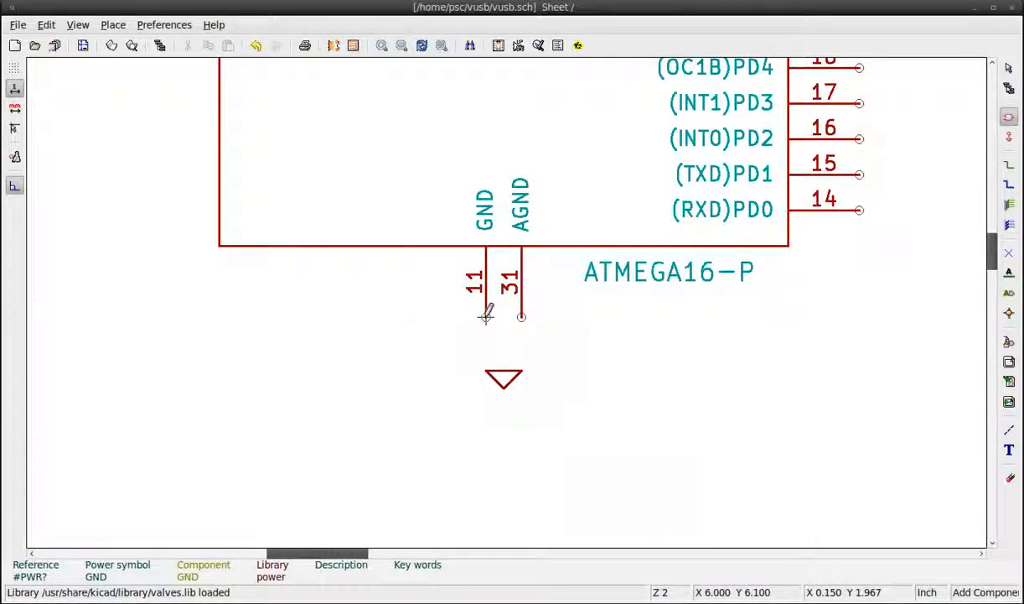
{"action": "key", "text": "w"}
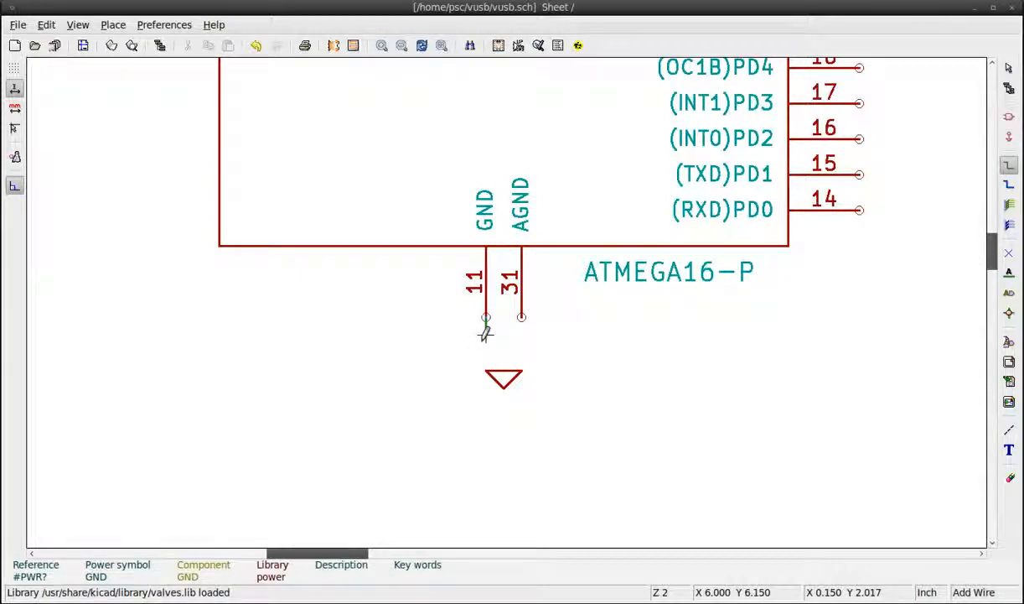
{"action": "left_click", "coordinate": [504, 369]}
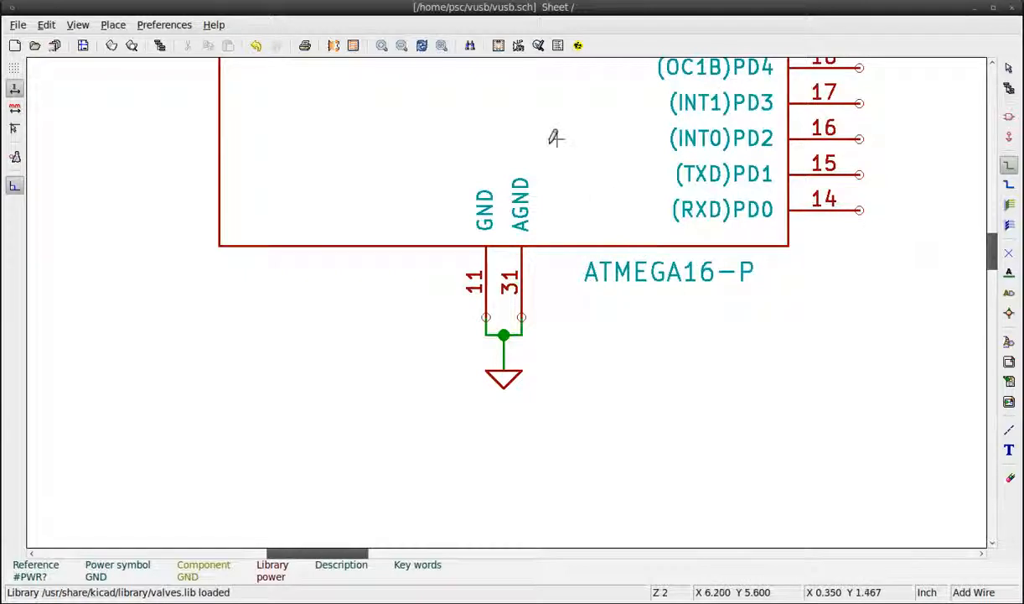
Place a +5V symbol above the ATMEGA16-P and wire its VCC and AVCC pins together to it
{"action": "left_click", "coordinate": [441, 45]}
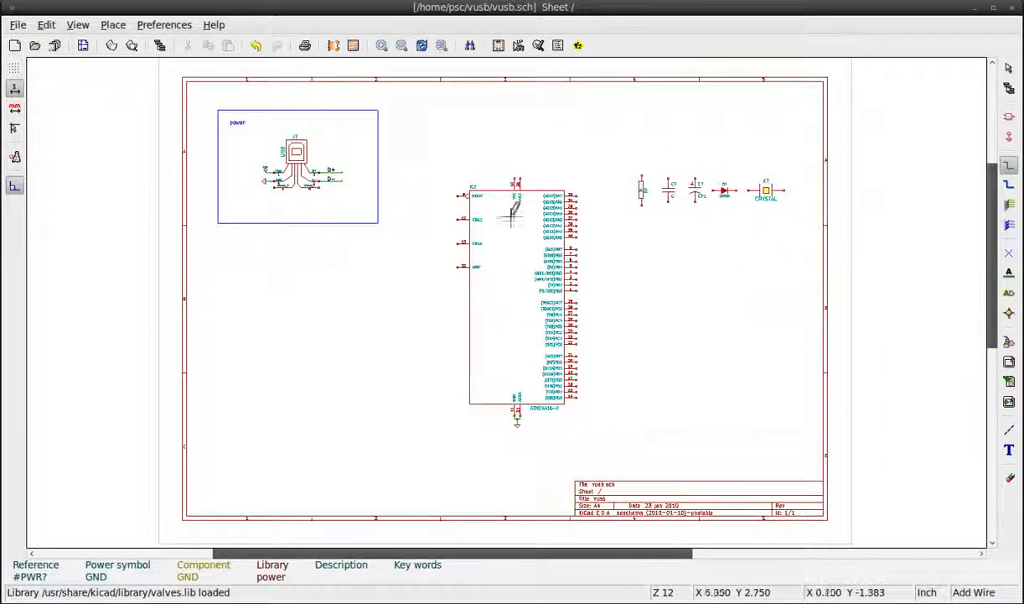
{"action": "scroll", "coordinate": [518, 183], "scroll_direction": "up", "scroll_amount": 4}
{"action": "type", "text": "p+5V"}
{"action": "key", "text": "Return"}
{"action": "left_click", "coordinate": [497, 245]}
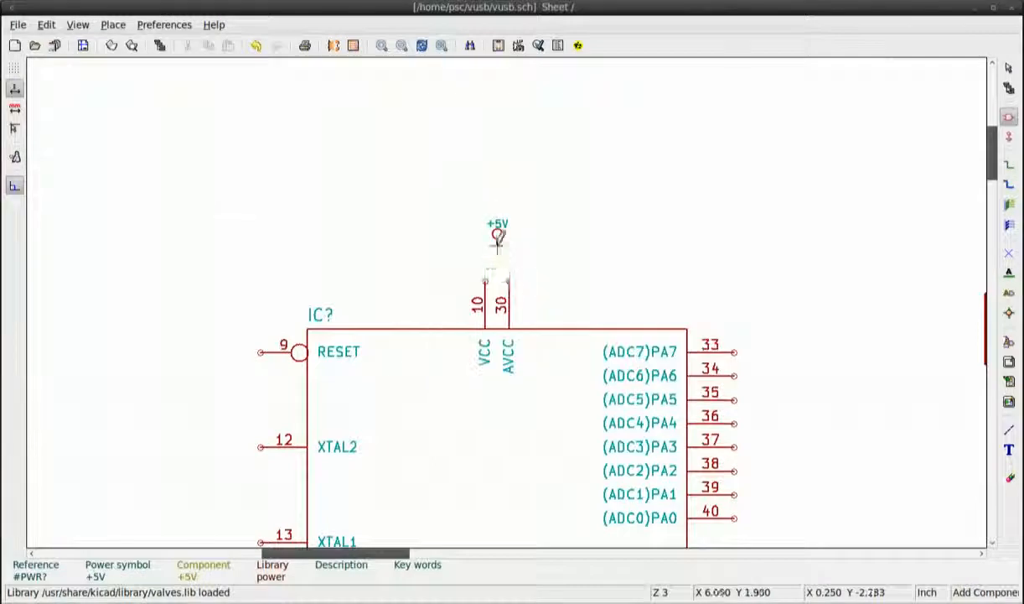
{"action": "key", "text": "w"}
{"action": "left_click", "coordinate": [497, 269]}
{"action": "left_click", "coordinate": [484, 282]}
Place a horizontal resistor R beside the RESET pin and wire it between that pin and the +5V net
{"action": "key", "text": "a"}
{"action": "left_click_drag", "start_coordinate": [156, 361], "coordinate": [54, 339]}
{"action": "type", "text": "r"}
{"action": "left_click", "coordinate": [315, 350]}
{"action": "key", "text": "r"}
{"action": "left_click", "coordinate": [189, 351]}
{"action": "key", "text": "w"}
{"action": "left_click", "coordinate": [130, 351]}
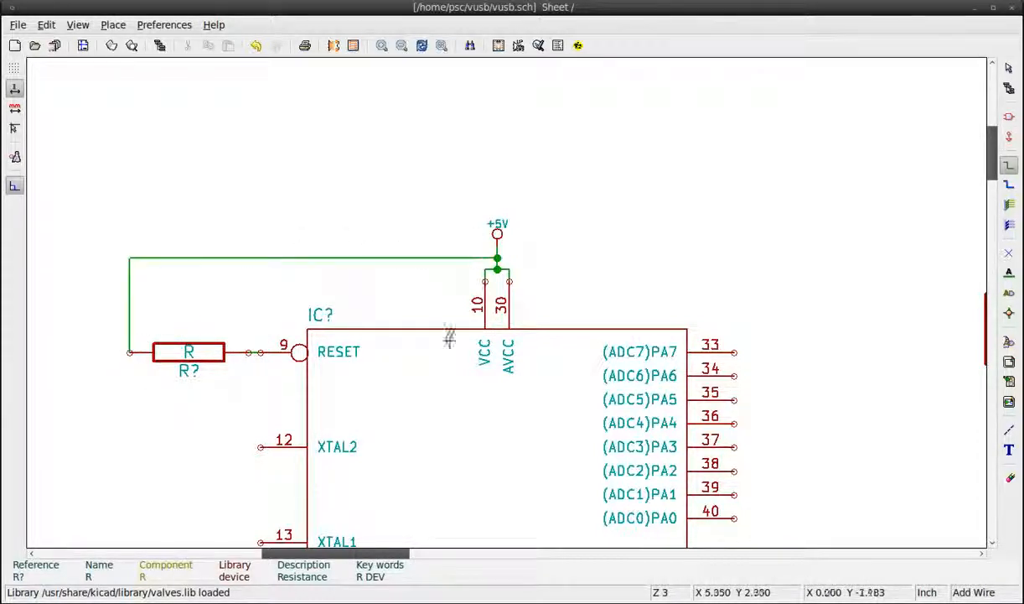
Move the spare resistor, capacitors, diode and crystal as one block, slightly up and to the left on the sheet
{"action": "scroll", "coordinate": [215, 504], "scroll_direction": "down", "scroll_amount": 1}
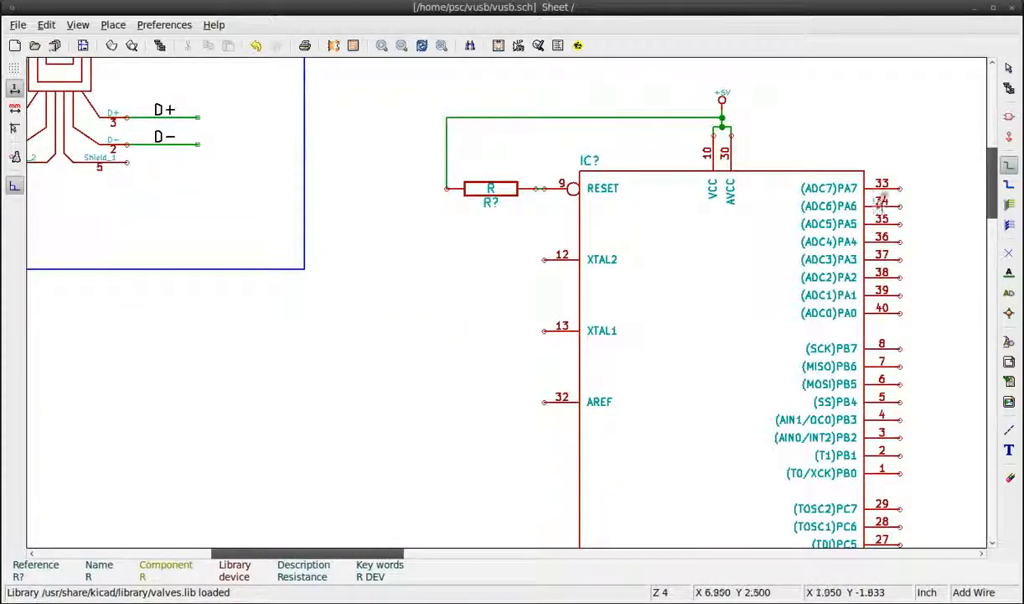
{"action": "scroll", "coordinate": [933, 137], "scroll_direction": "down", "scroll_amount": 1}
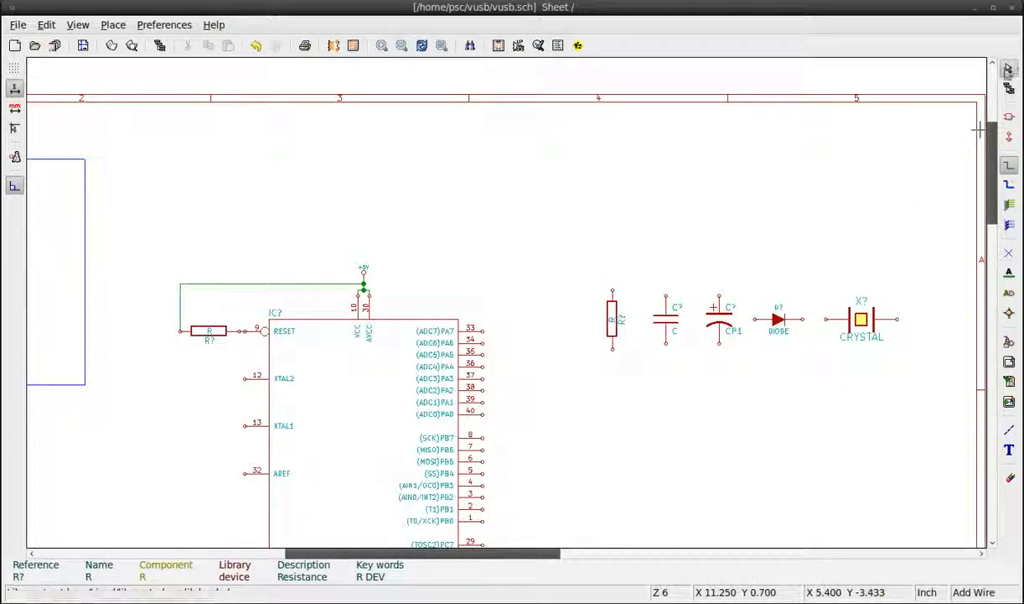
{"action": "left_click", "coordinate": [1009, 67]}
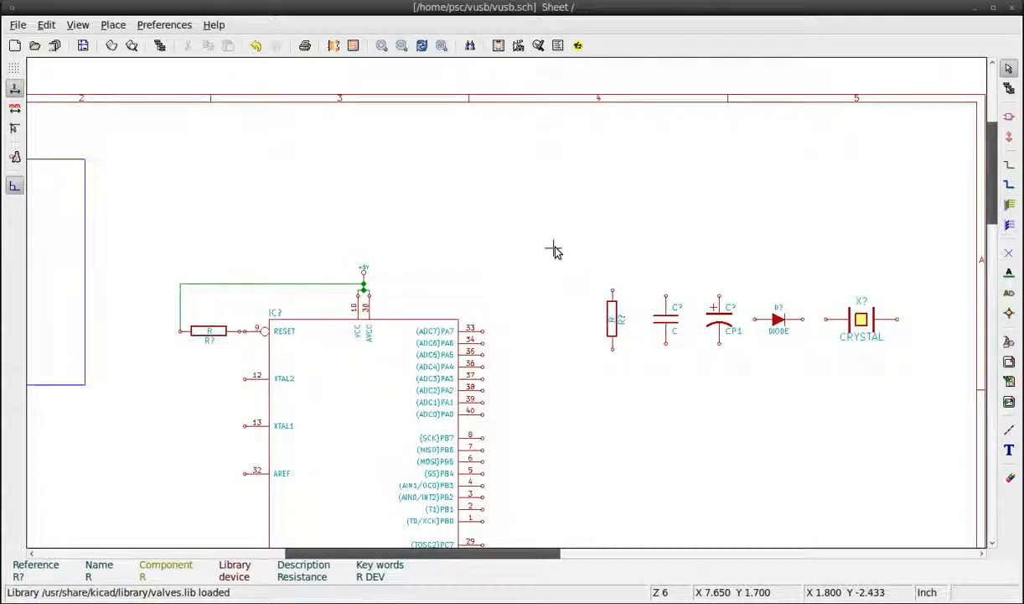
{"action": "left_click", "coordinate": [1010, 119]}
{"action": "left_click", "coordinate": [1009, 69]}
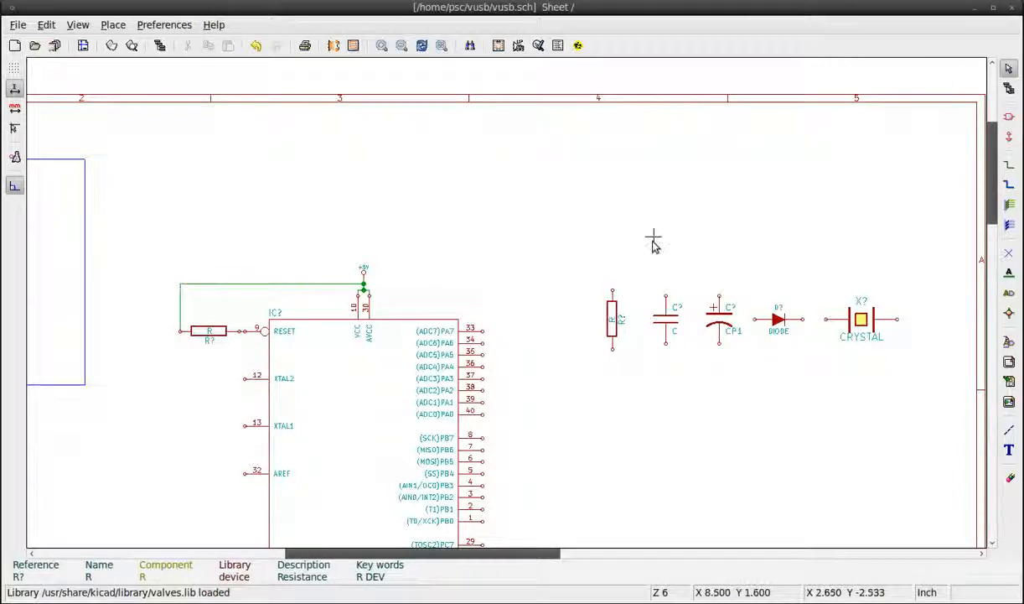
{"action": "left_click_drag", "start_coordinate": [570, 249], "coordinate": [917, 379]}
{"action": "right_click", "coordinate": [895, 354]}
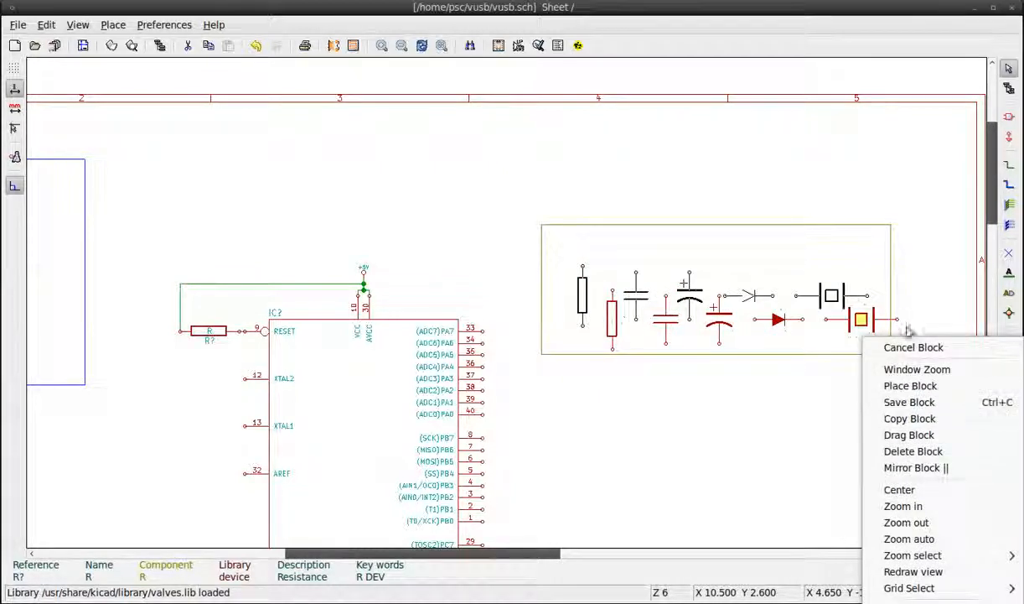
{"action": "left_click", "coordinate": [935, 424]}
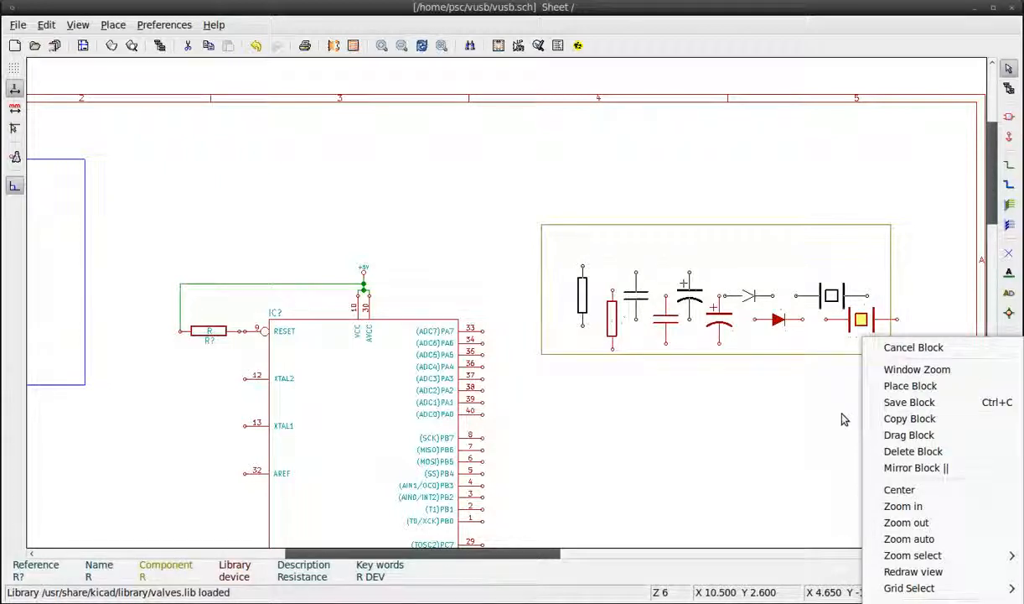
{"action": "left_click", "coordinate": [888, 306]}
Move the crystal to the left of the XTAL1 and XTAL2 pins and rotate it upright
{"action": "left_click_drag", "start_coordinate": [886, 285], "coordinate": [777, 212]}
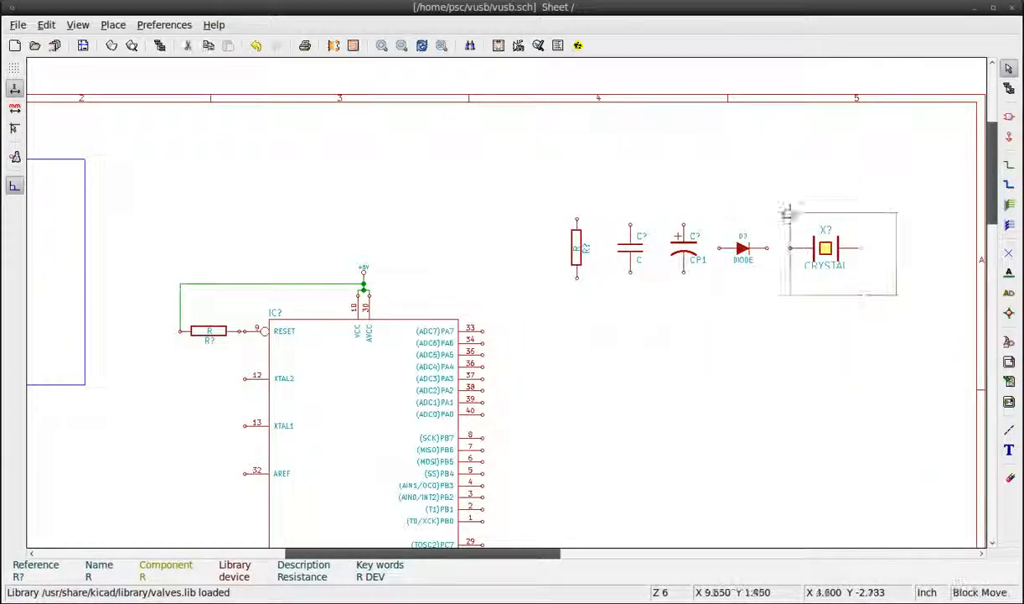
{"action": "left_click", "coordinate": [112, 373]}
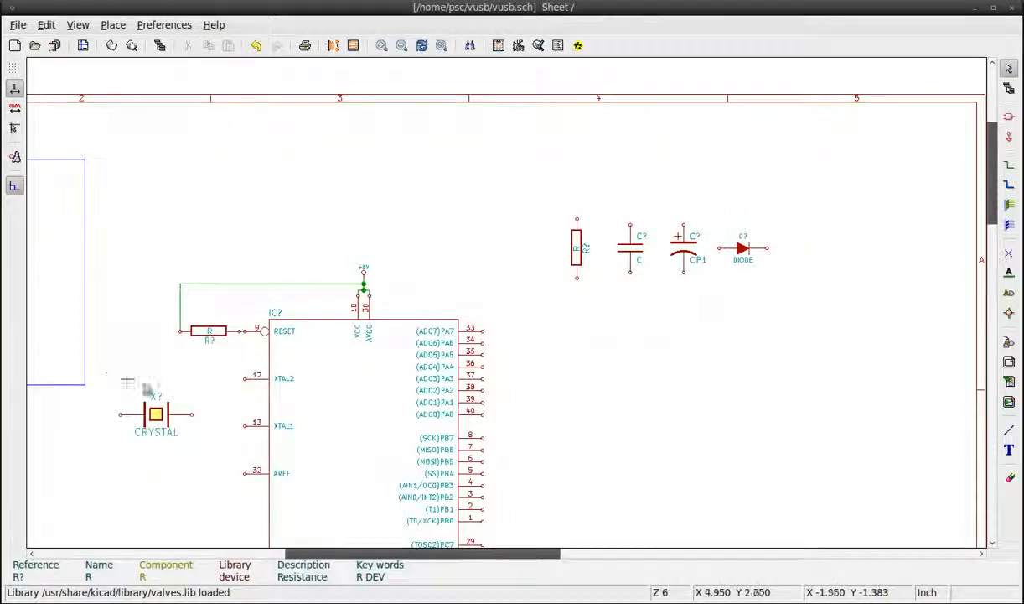
{"action": "double_click", "coordinate": [155, 412]}
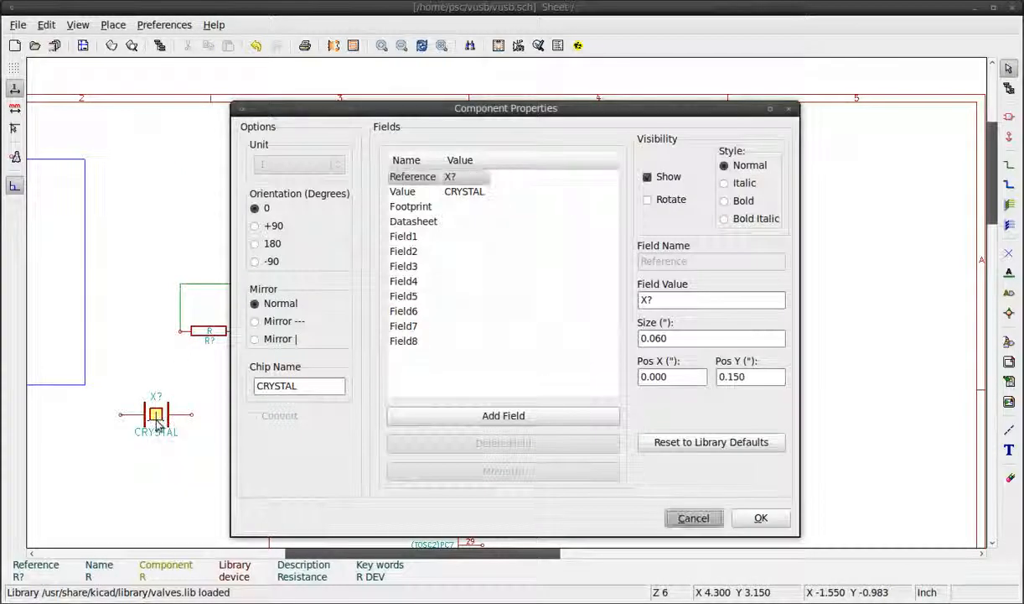
{"action": "left_click", "coordinate": [690, 517]}
{"action": "key", "text": "r"}
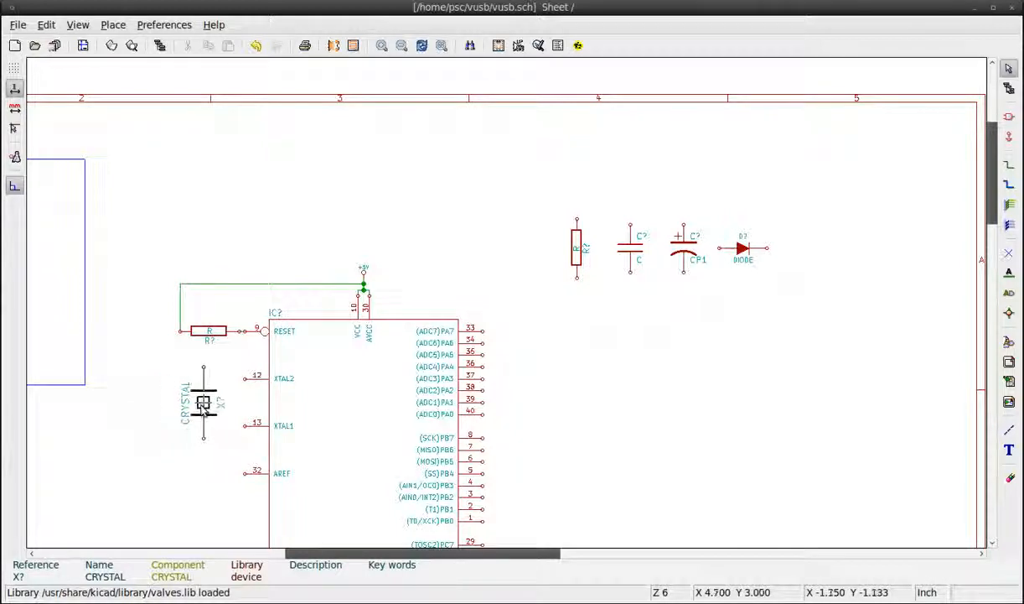
{"action": "left_click", "coordinate": [203, 407]}
Move the RESET resistor's reference text slightly farther below its body
{"action": "scroll", "coordinate": [208, 331], "scroll_direction": "up", "scroll_amount": 1}
{"action": "scroll", "coordinate": [512, 285], "scroll_direction": "up", "scroll_amount": 3}
{"action": "scroll", "coordinate": [510, 306], "scroll_direction": "up", "scroll_amount": 1}
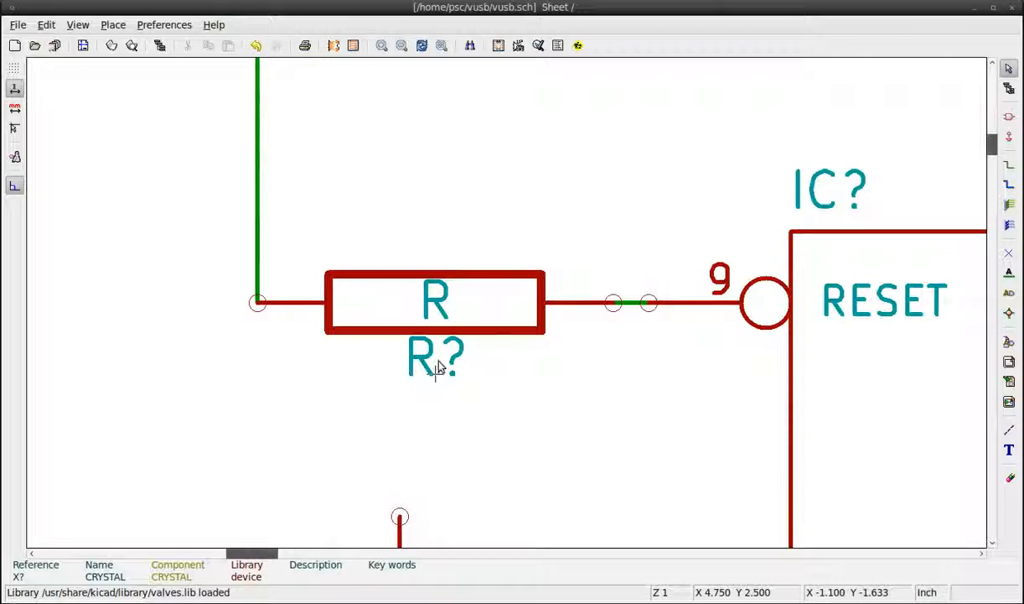
{"action": "key", "text": "m"}
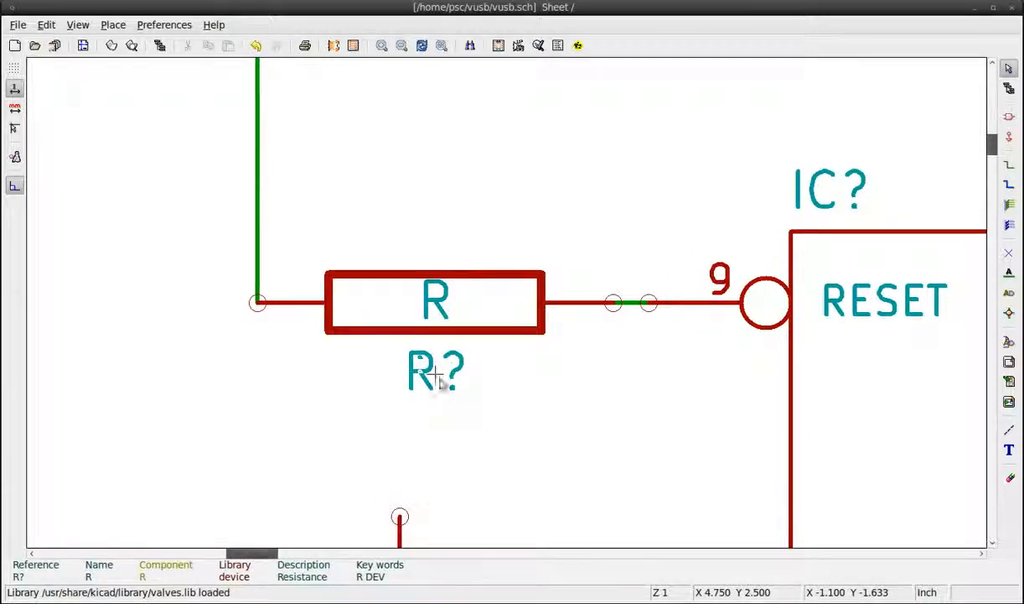
{"action": "left_click", "coordinate": [510, 341]}
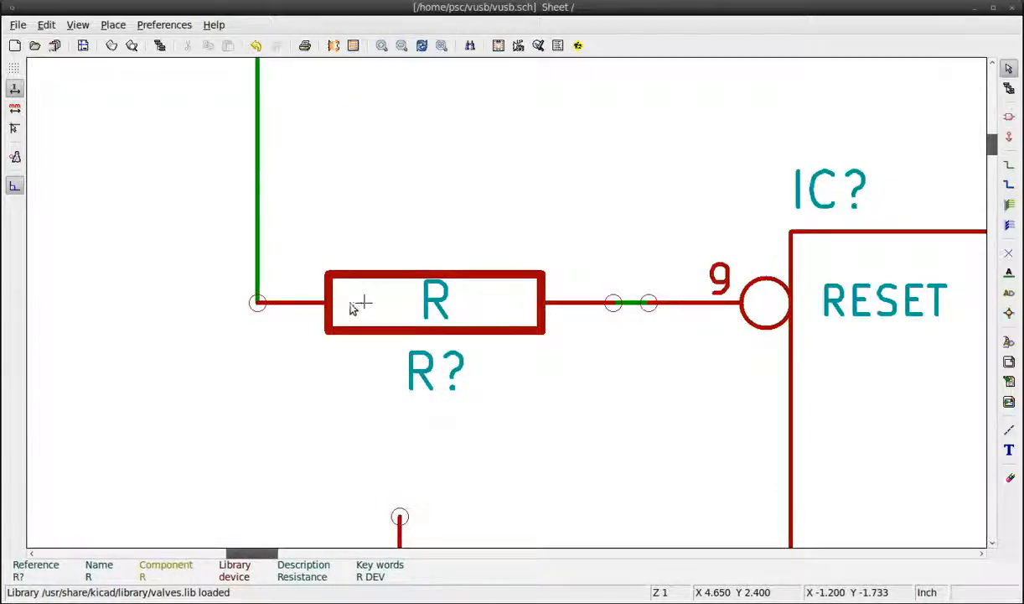
Draw wires from the XTAL2 and XTAL1 pins leftward, passing above and below the crystal
{"action": "scroll", "coordinate": [363, 307], "scroll_direction": "down", "scroll_amount": 3}
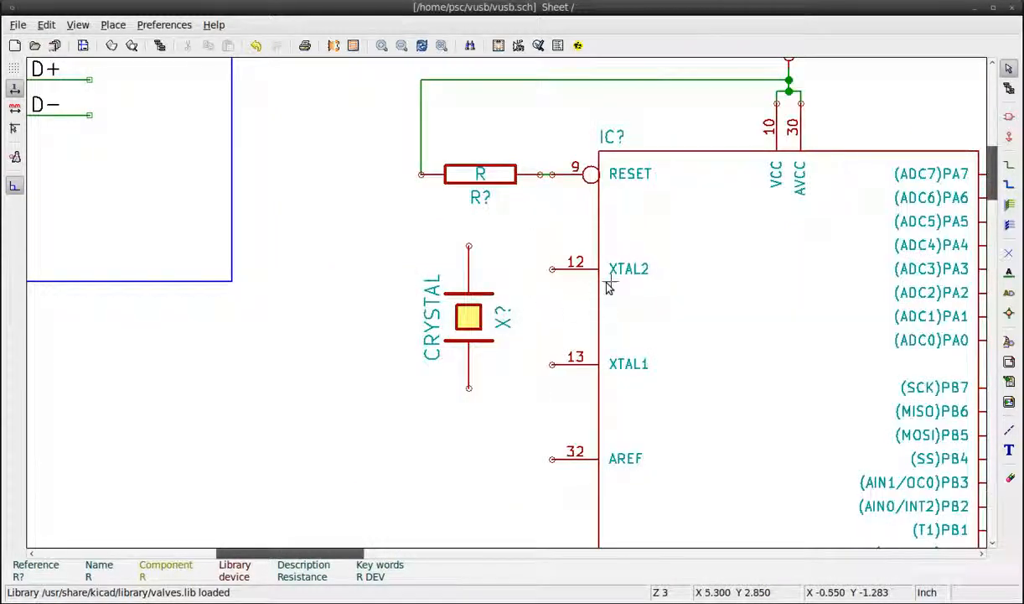
{"action": "key", "text": "w"}
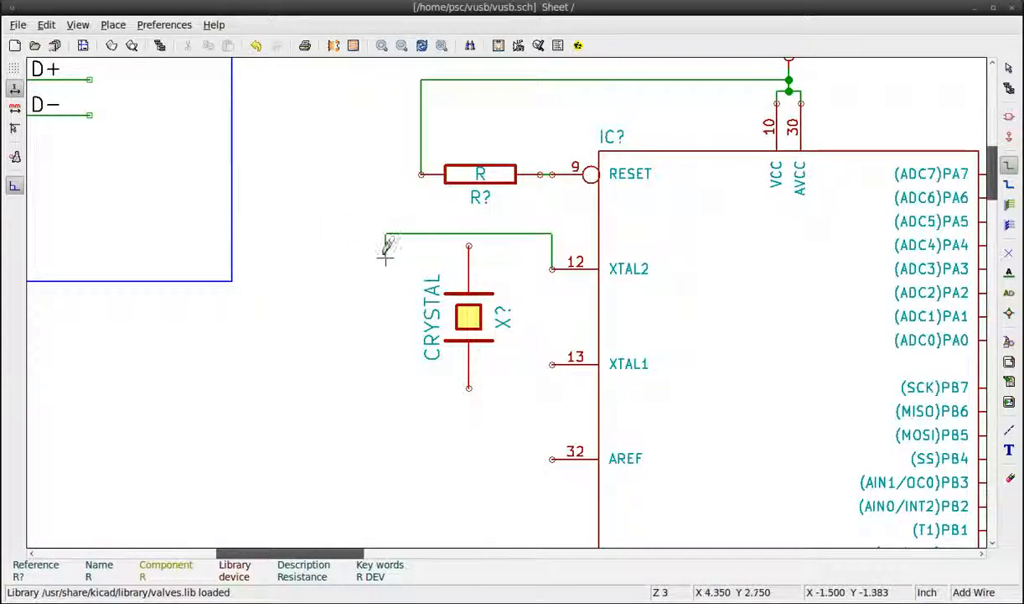
{"action": "double_click", "coordinate": [384, 233]}
{"action": "left_click", "coordinate": [553, 364]}
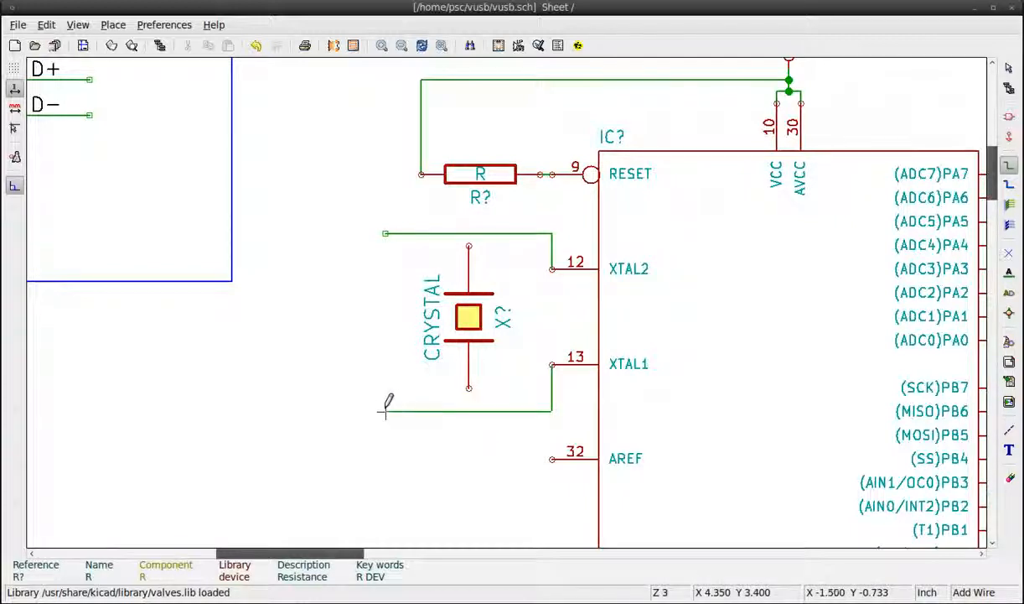
{"action": "key", "text": "Escape"}
{"action": "key", "text": "a"}
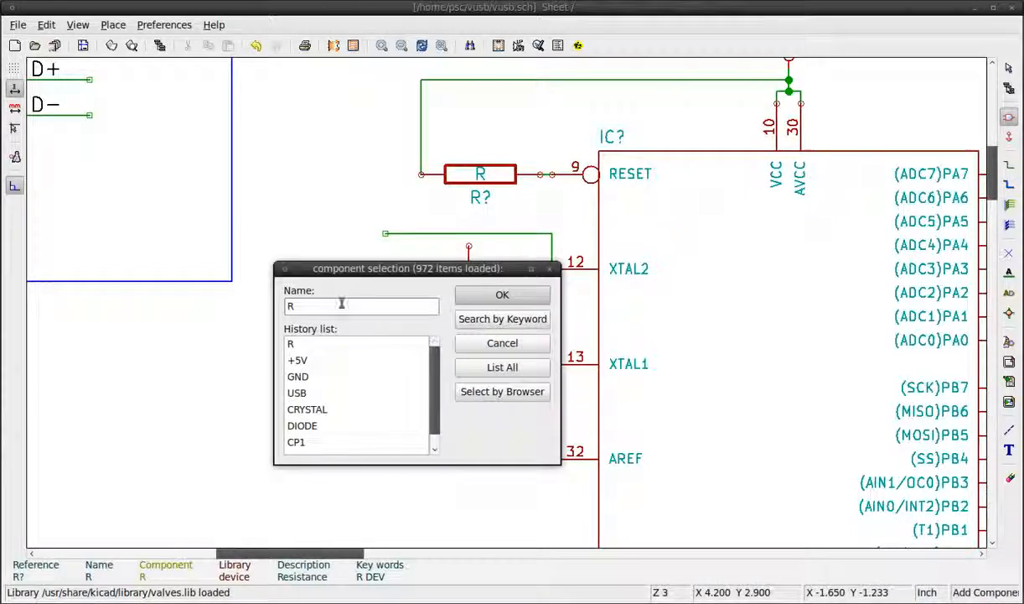
{"action": "double_click", "coordinate": [295, 442]}
{"action": "left_click", "coordinate": [350, 298]}
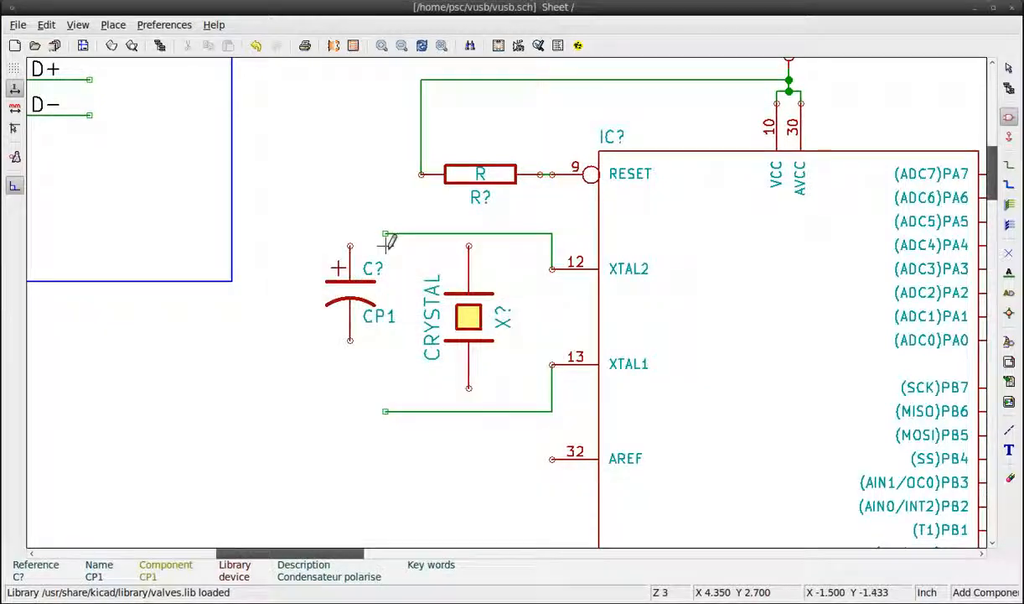
{"action": "left_click", "coordinate": [1009, 480]}
{"action": "left_click", "coordinate": [347, 292]}
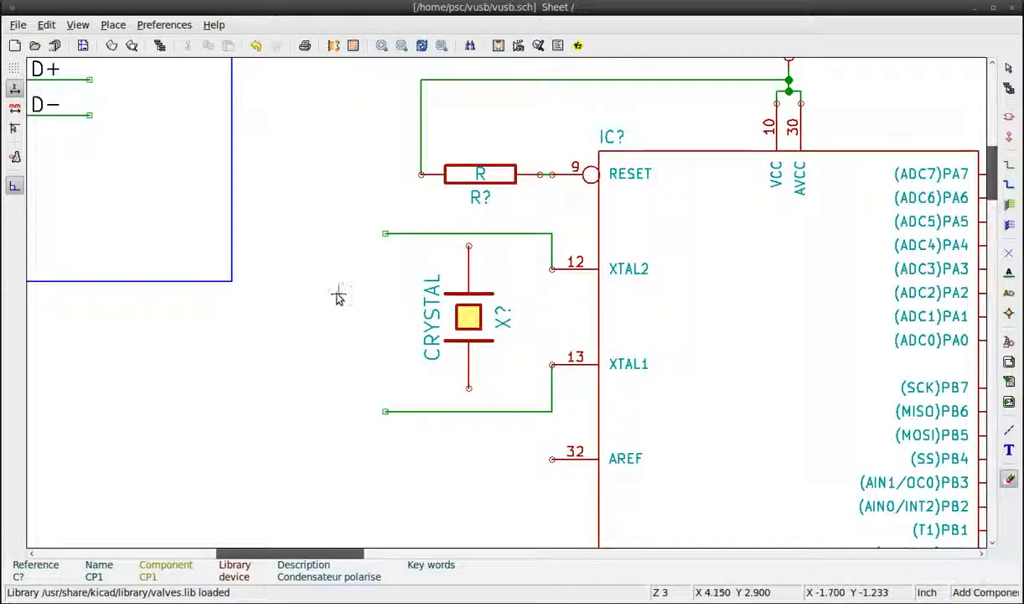
Place two non-polarised C capacitors, rotated horizontally, to the left of the XTAL2 and XTAL1 wires
{"action": "type", "text": "aC"}
{"action": "key", "text": "Return"}
{"action": "key", "text": "r"}
{"action": "left_click", "coordinate": [326, 233]}
{"action": "left_click", "coordinate": [318, 414]}
{"action": "left_click", "coordinate": [279, 457]}
{"action": "key", "text": "r"}
{"action": "left_click", "coordinate": [326, 409]}
Wire the two crystal capacitors' outer ends together and place a GND symbol midway on that wire
{"action": "type", "text": "waGND"}
{"action": "key", "text": "Return"}
{"action": "left_click", "coordinate": [279, 316]}
{"action": "left_click", "coordinate": [457, 459]}
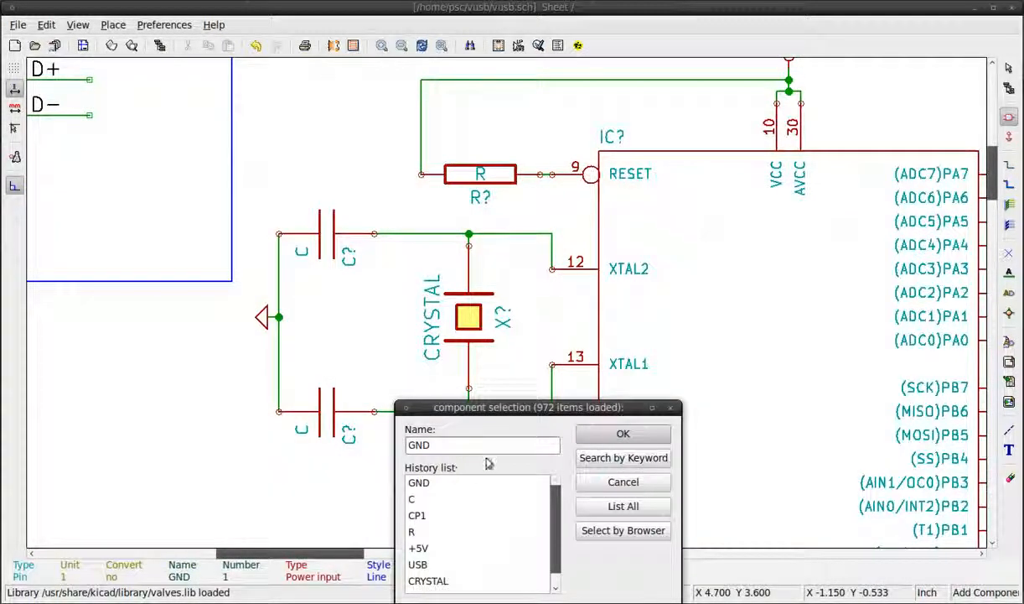
{"action": "left_click", "coordinate": [411, 499]}
{"action": "left_click", "coordinate": [468, 459]}
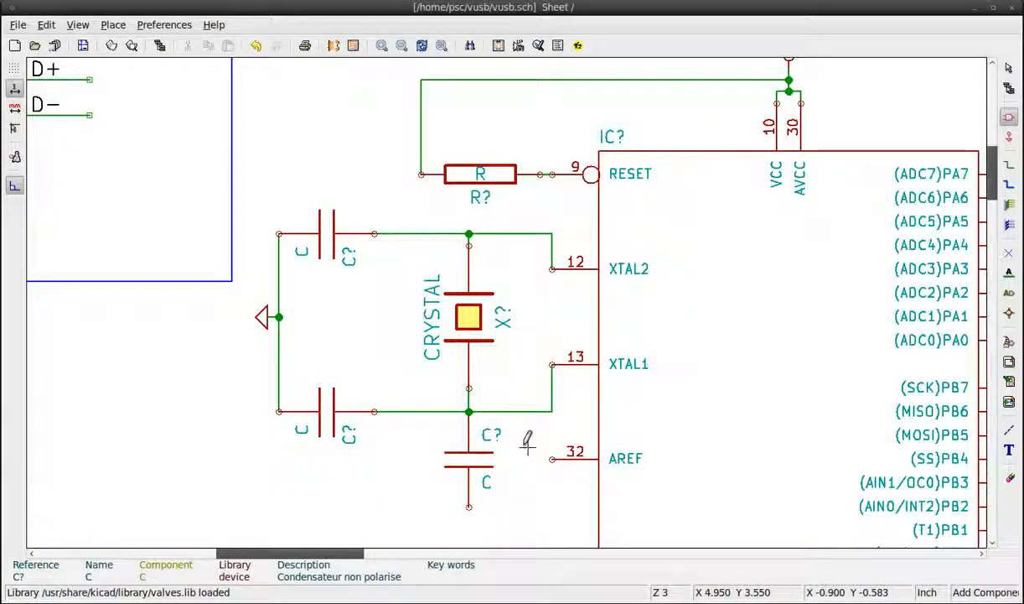
{"action": "key", "text": "ctrl+z"}
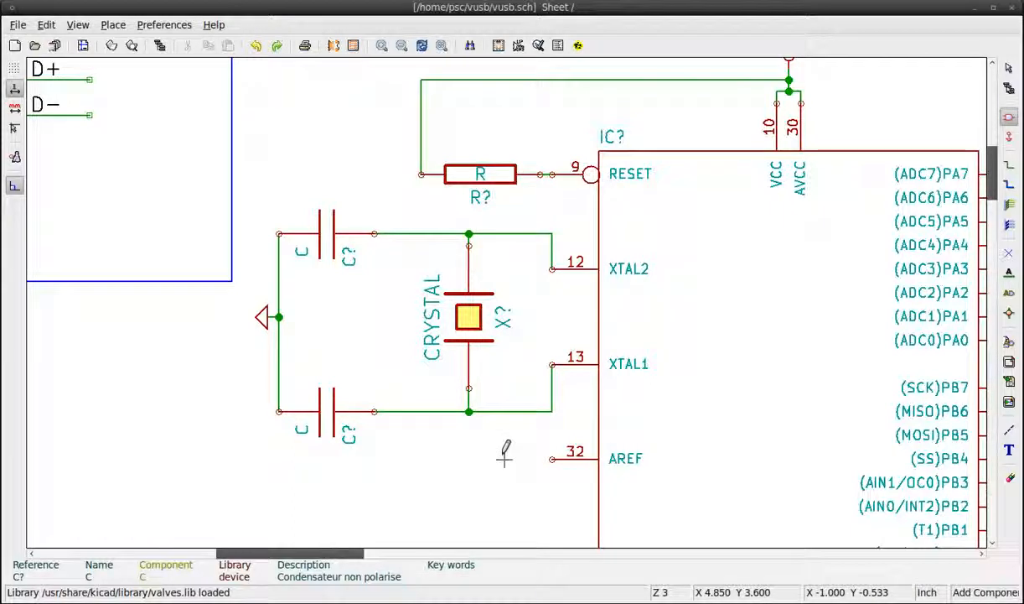
Place a horizontal C capacitor beside the AREF pin and wire its outer end to the crystal capacitors' ground wire
{"action": "left_click", "coordinate": [457, 493]}
{"action": "key", "text": "Return"}
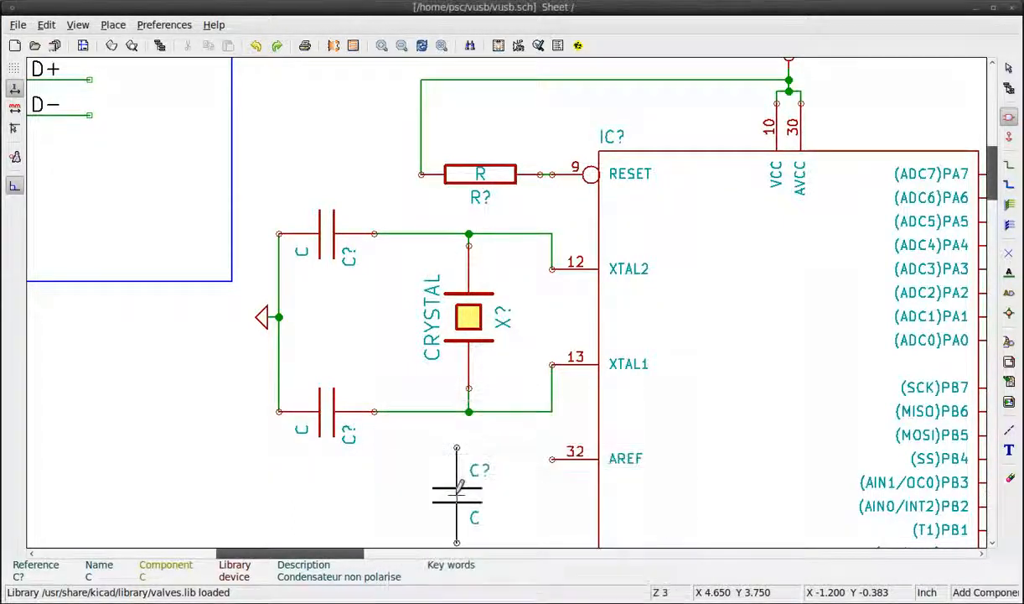
{"action": "left_click", "coordinate": [501, 453]}
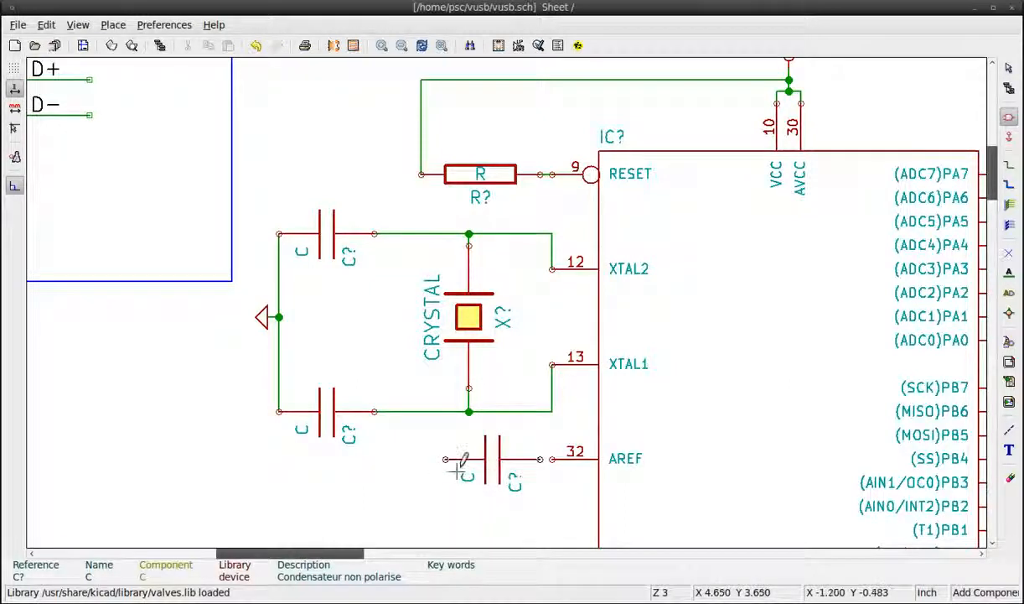
{"action": "key", "text": "w"}
{"action": "left_click", "coordinate": [243, 459]}
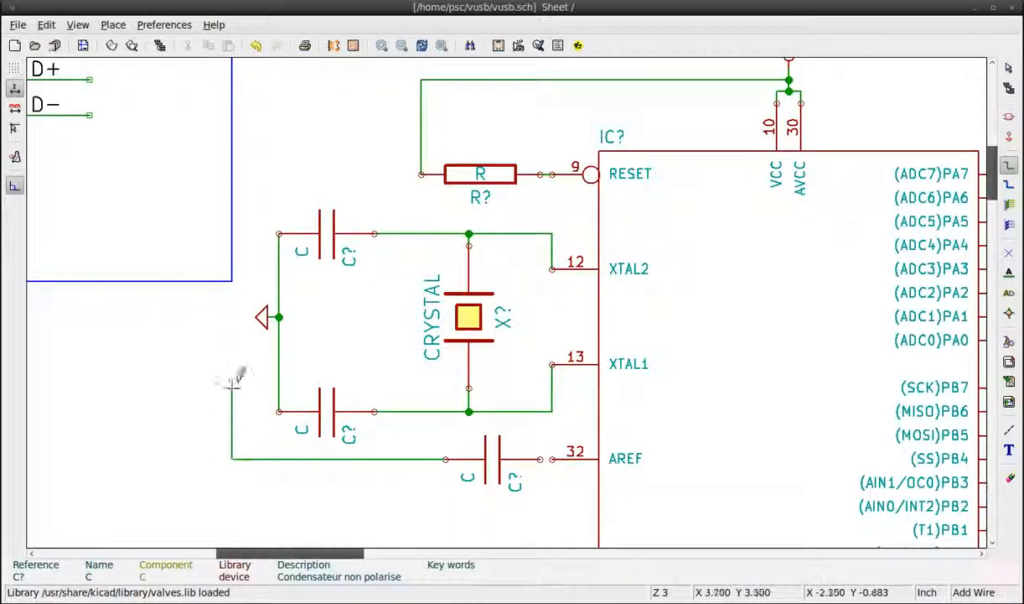
{"action": "left_click", "coordinate": [279, 375]}
Place a CONN_8 connector from the conn library beside the PA7–PA0 pins, flipped vertically so that its pin 8 faces PA7
{"action": "scroll", "coordinate": [499, 293], "scroll_direction": "down", "scroll_amount": 2}
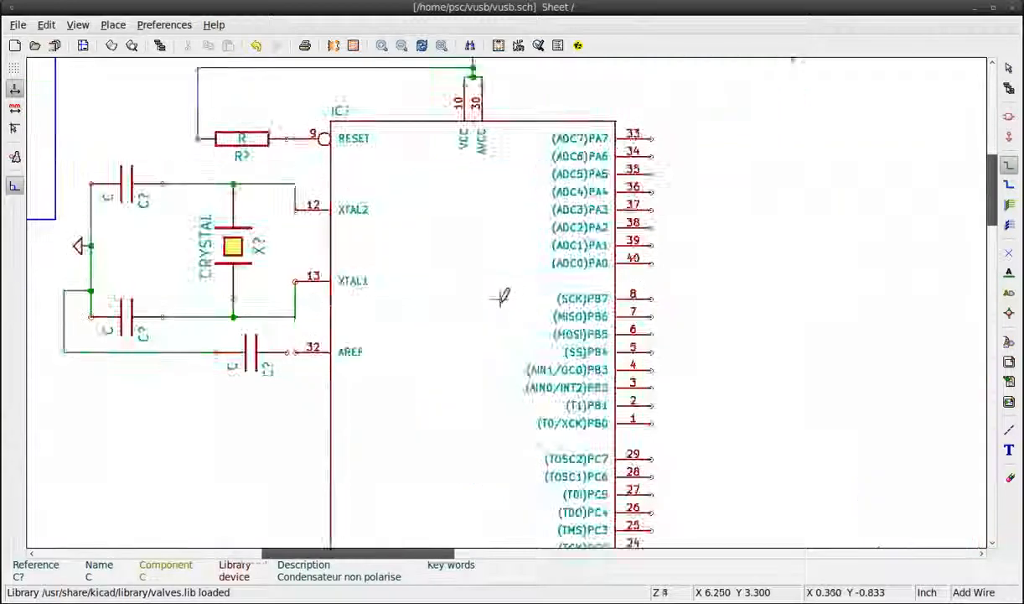
{"action": "key", "text": "a"}
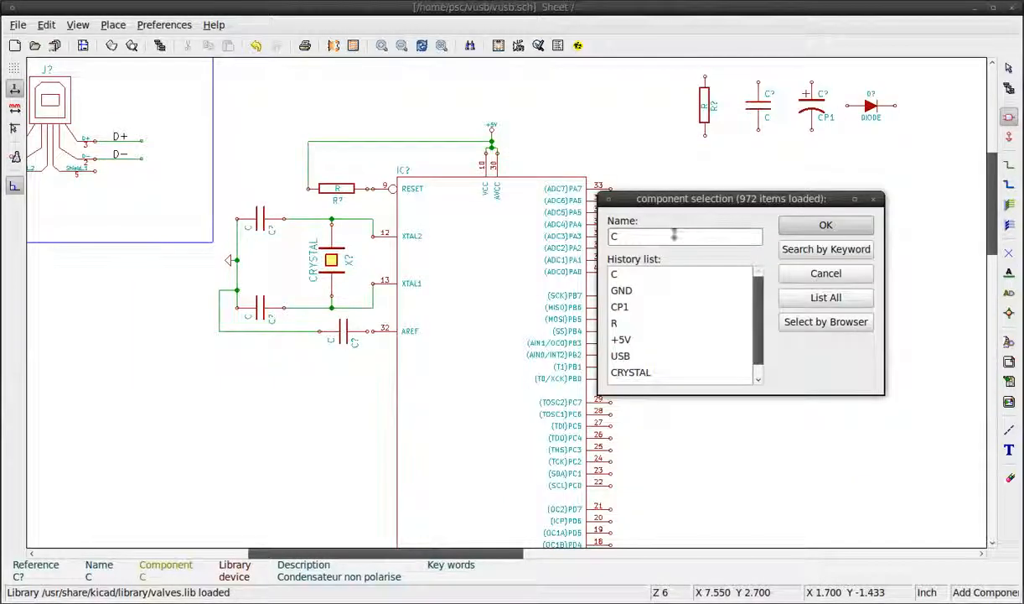
{"action": "left_click", "coordinate": [838, 322]}
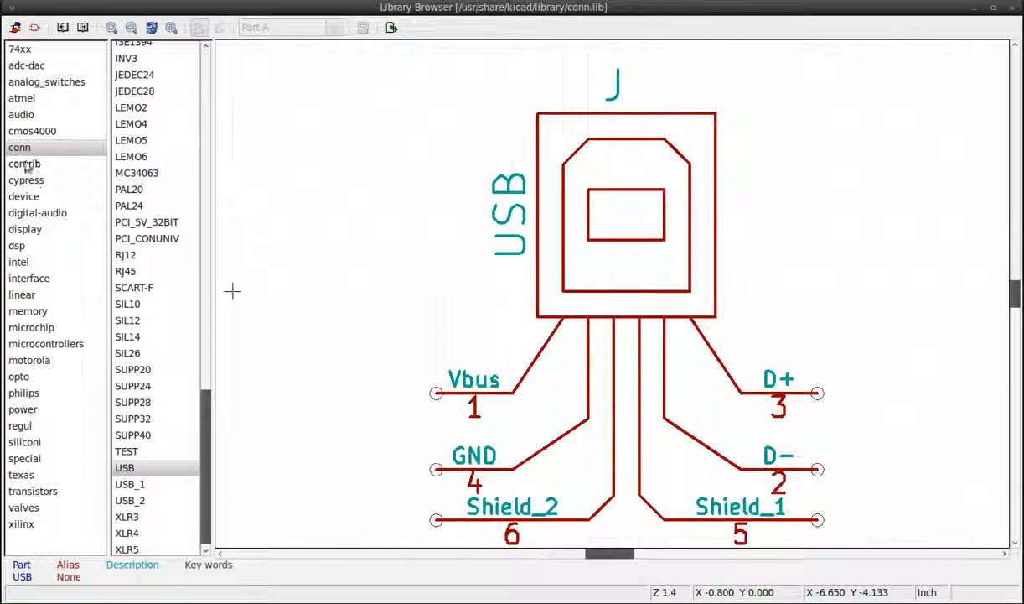
{"action": "left_click_drag", "start_coordinate": [207, 421], "coordinate": [230, 223]}
{"action": "left_click", "coordinate": [134, 199]}
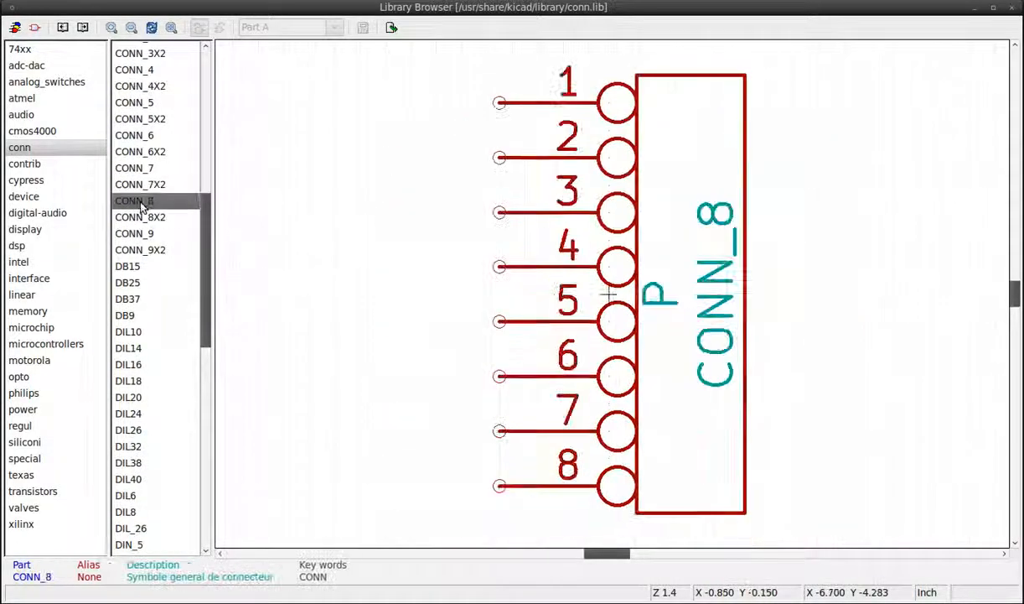
{"action": "left_click", "coordinate": [392, 27]}
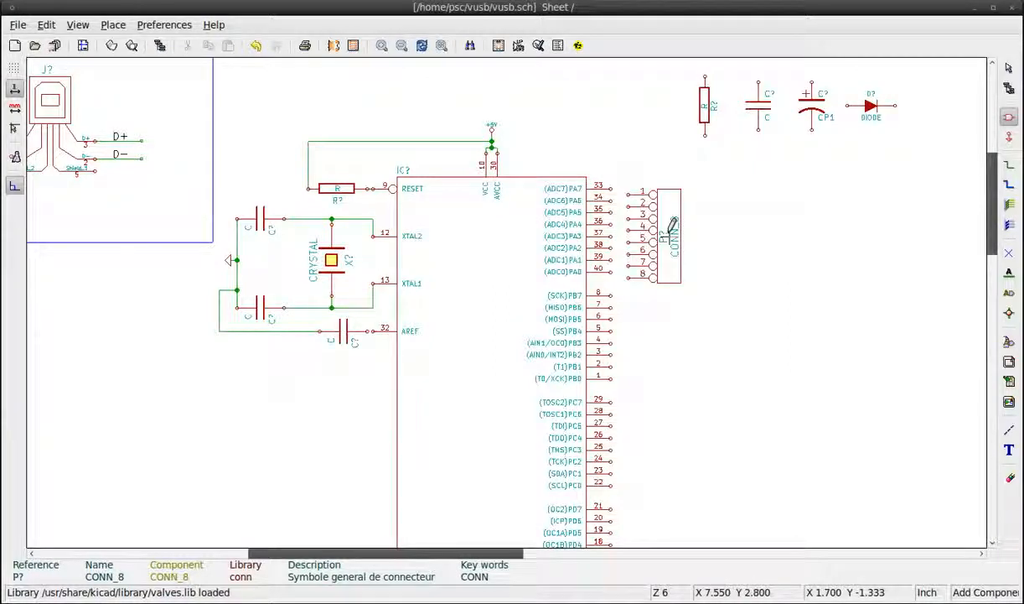
{"action": "left_click", "coordinate": [651, 181]}
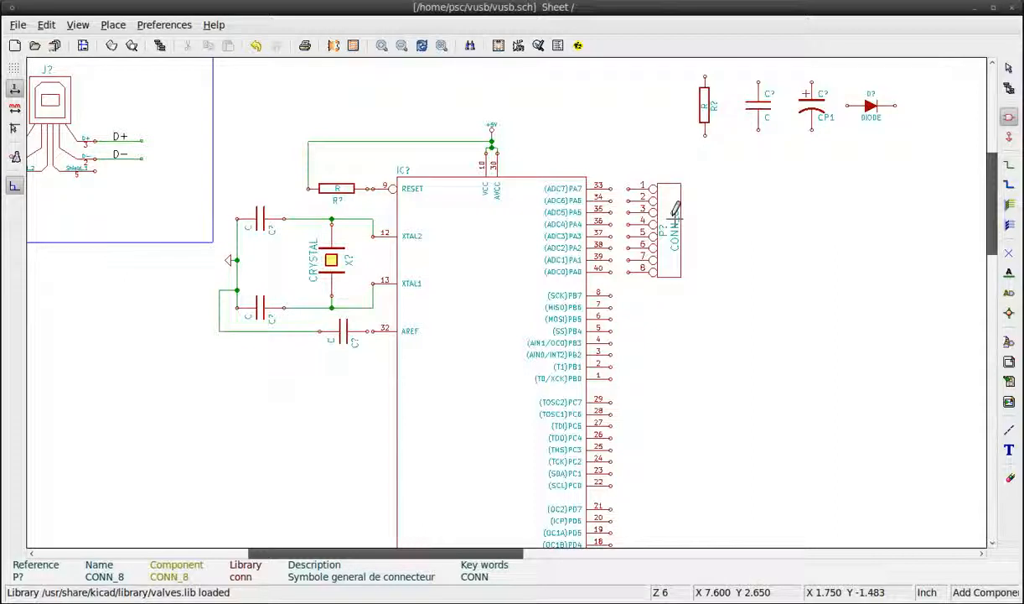
{"action": "key", "text": "y"}
{"action": "key", "text": "y"}
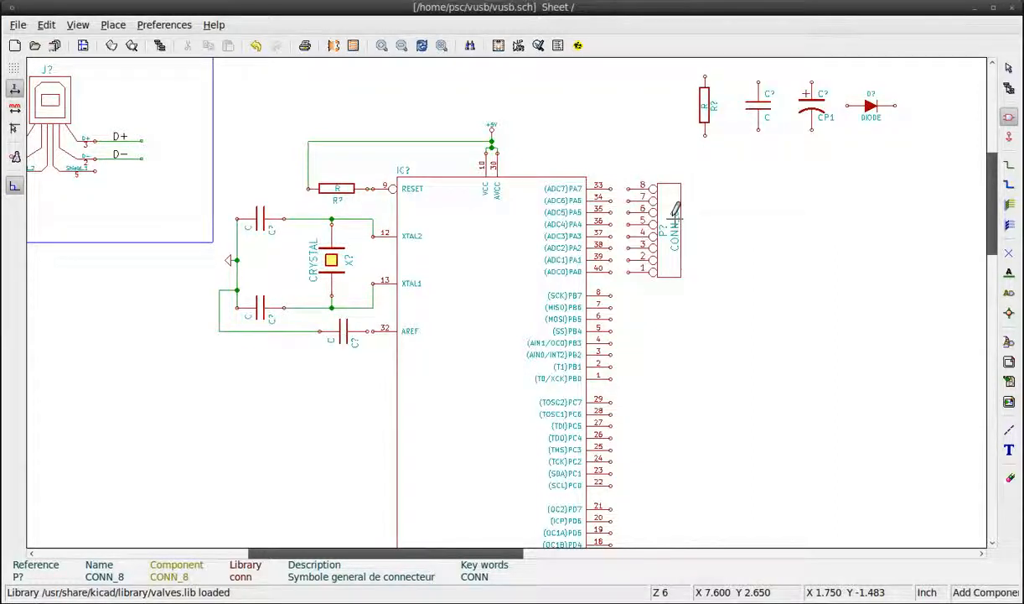
{"action": "right_click", "coordinate": [675, 216]}
{"action": "key", "text": "Escape"}
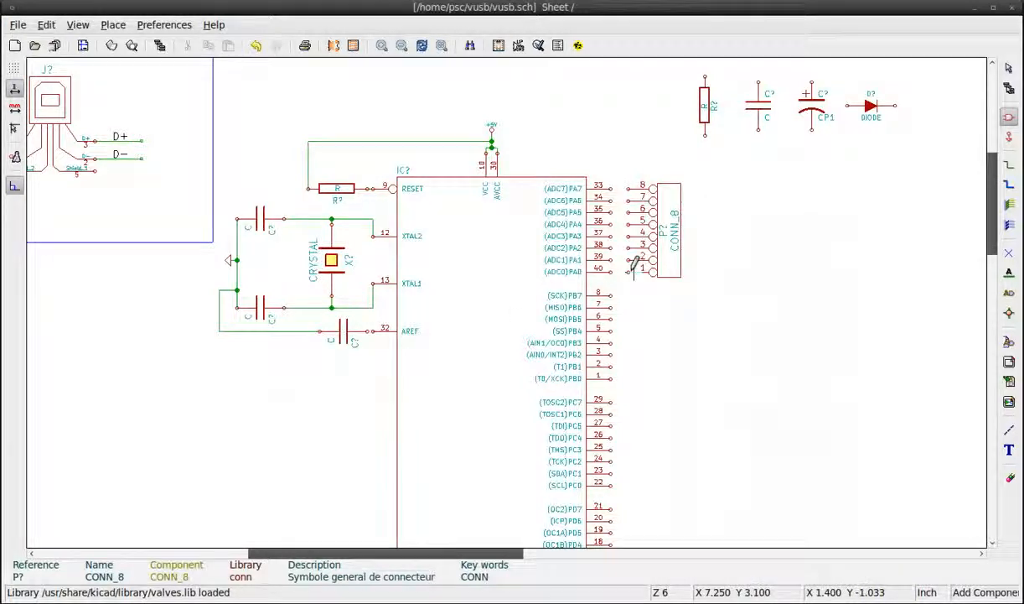
Wire the PA7–PA0 pins straight across to the matching pins of the CONN_8 connector
{"action": "key", "text": "w"}
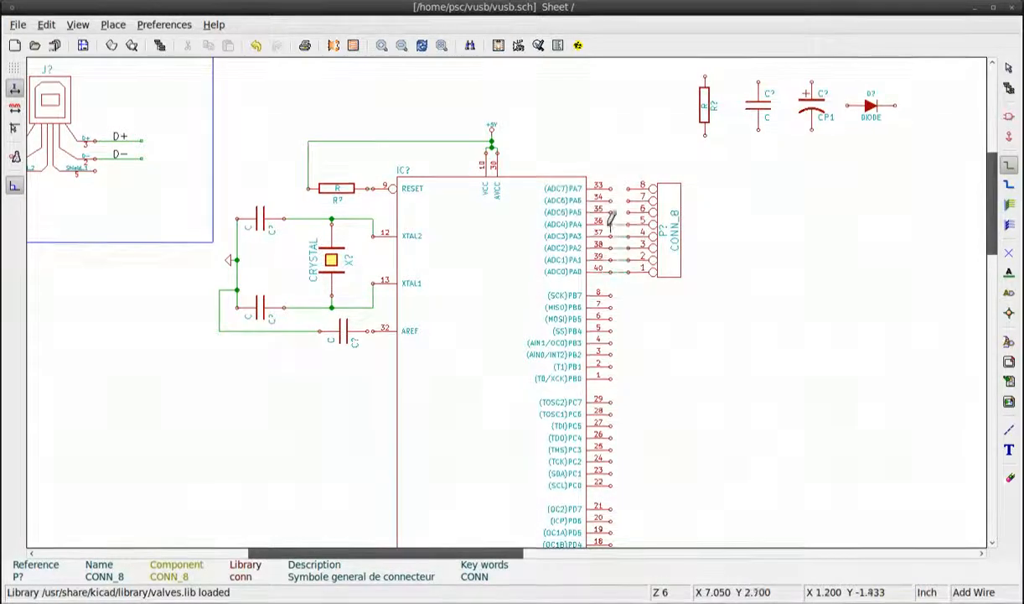
{"action": "left_click", "coordinate": [629, 200]}
{"action": "left_click", "coordinate": [611, 189]}
{"action": "left_click", "coordinate": [629, 189]}
Place two more CONN_8 connectors, one beside the port B pins and one beside the port C pins
{"action": "key", "text": "a"}
{"action": "key", "text": "Return"}
{"action": "left_click", "coordinate": [670, 337]}
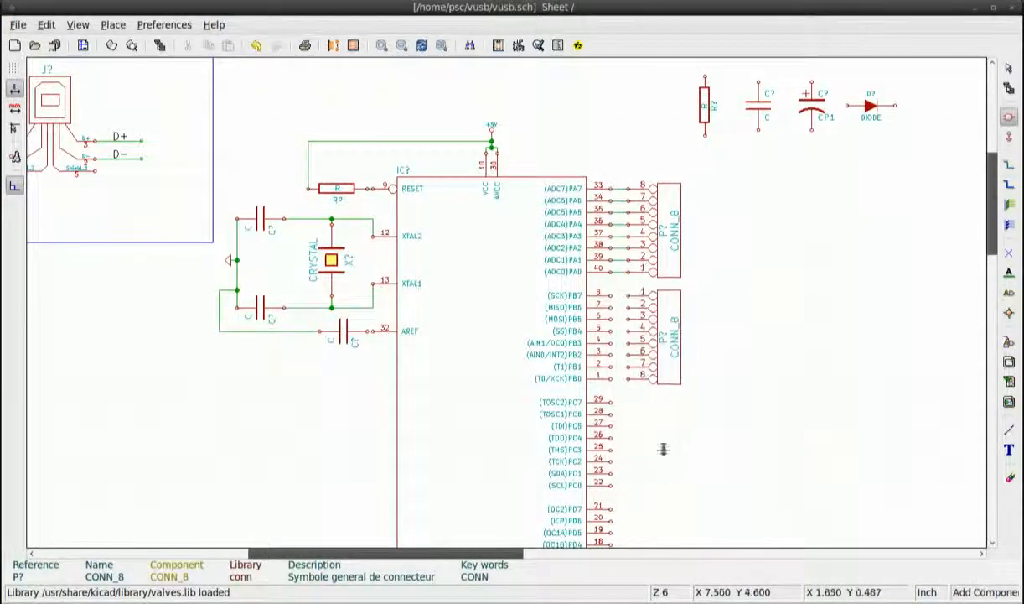
{"action": "left_click", "coordinate": [670, 443]}
Wire the port C and port B pins straight across to their neighbouring CONN_8 connectors
{"action": "key", "text": "w"}
{"action": "left_click", "coordinate": [629, 426]}
{"action": "left_click", "coordinate": [629, 486]}
{"action": "left_click", "coordinate": [611, 295]}
{"action": "left_click", "coordinate": [629, 295]}
{"action": "left_click", "coordinate": [612, 307]}
{"action": "left_click", "coordinate": [628, 307]}
{"action": "left_click", "coordinate": [611, 319]}
{"action": "left_click", "coordinate": [628, 318]}
{"action": "left_click", "coordinate": [611, 378]}
{"action": "left_click", "coordinate": [629, 378]}
Place two LED components from the device library, one above the other, beside the PD7 and PD6 pins
{"action": "middle_click", "coordinate": [684, 497]}
{"action": "key", "text": "a"}
{"action": "left_click", "coordinate": [682, 425]}
{"action": "left_click_drag", "start_coordinate": [207, 280], "coordinate": [205, 243]}
{"action": "left_click", "coordinate": [25, 196]}
{"action": "double_click", "coordinate": [125, 262]}
{"action": "left_click", "coordinate": [581, 286]}
{"action": "left_click", "coordinate": [581, 286]}
{"action": "left_click", "coordinate": [709, 322]}
{"action": "left_click", "coordinate": [581, 323]}
Draw a wire from the upper LED down and across to the PD7 pin
{"action": "key", "text": "w"}
{"action": "left_click", "coordinate": [521, 316]}
{"action": "left_click", "coordinate": [433, 316]}
Place two horizontal R resistors in line with the LEDs and wire their outer ends together
{"action": "type", "text": "ar"}
{"action": "key", "text": "Return"}
{"action": "left_click", "coordinate": [640, 286]}
{"action": "key", "text": "c"}
{"action": "left_click", "coordinate": [640, 323]}
{"action": "key", "text": "w"}
{"action": "left_click", "coordinate": [669, 286]}
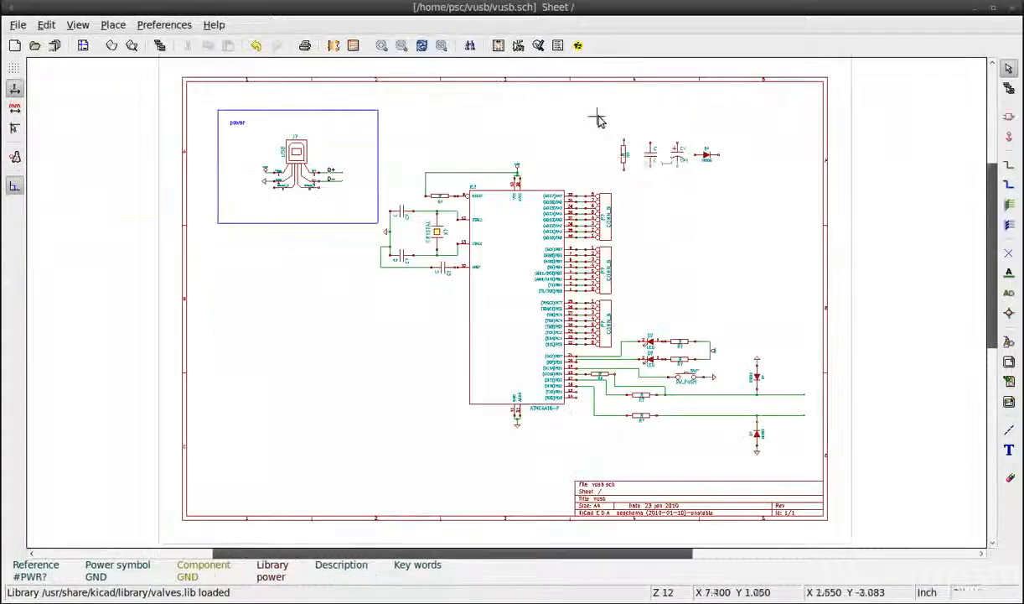
Delete the block of four spare components (resistor, two capacitors and diode) above the connectors
{"action": "left_click_drag", "start_coordinate": [597, 120], "coordinate": [722, 188]}
{"action": "scroll", "coordinate": [722, 189], "scroll_direction": "up", "scroll_amount": 3}
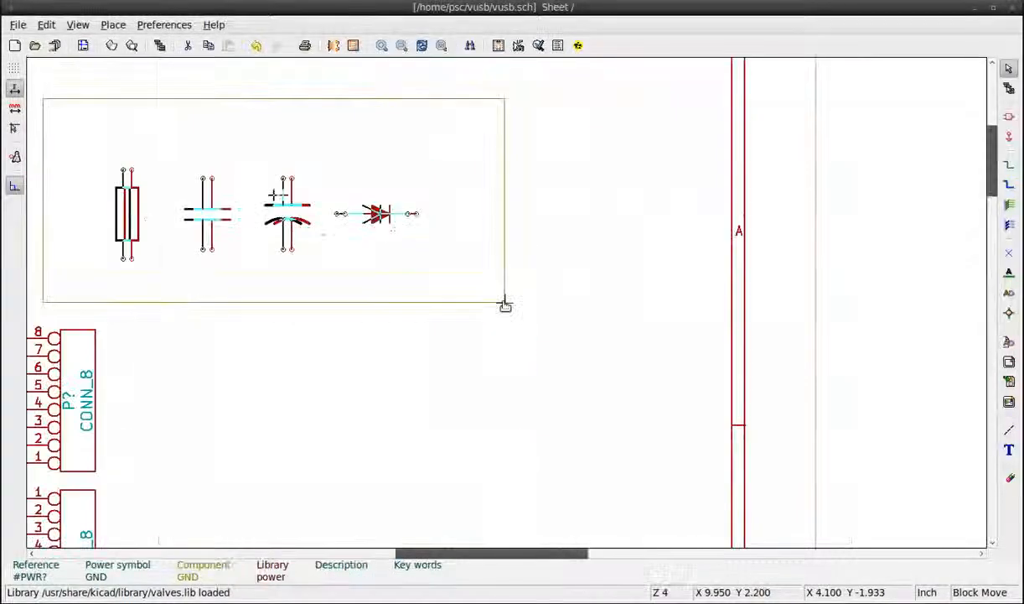
{"action": "left_click_drag", "start_coordinate": [510, 304], "coordinate": [517, 304]}
{"action": "right_click", "coordinate": [517, 303]}
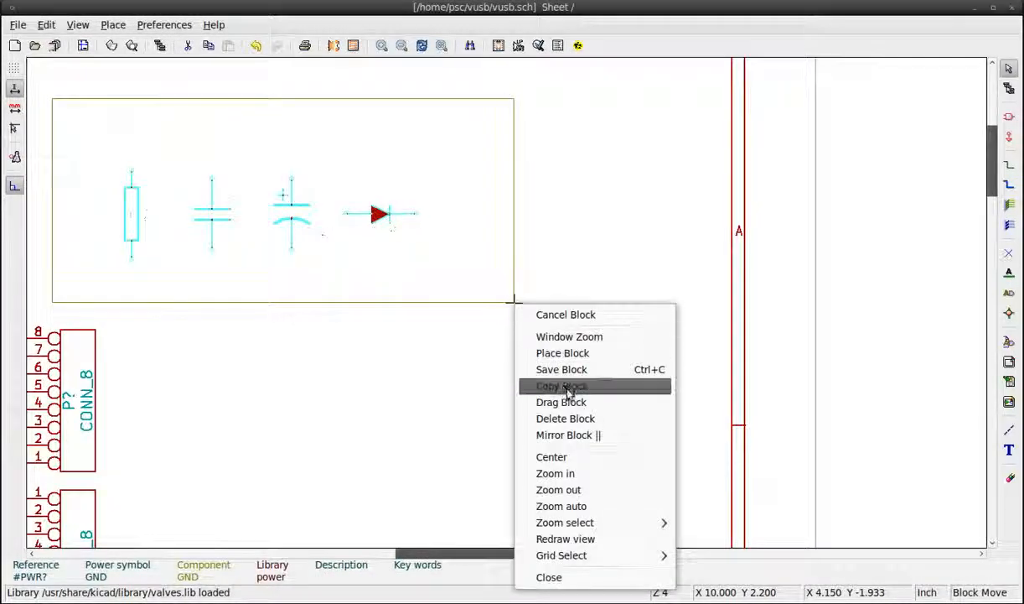
{"action": "left_click", "coordinate": [577, 418]}
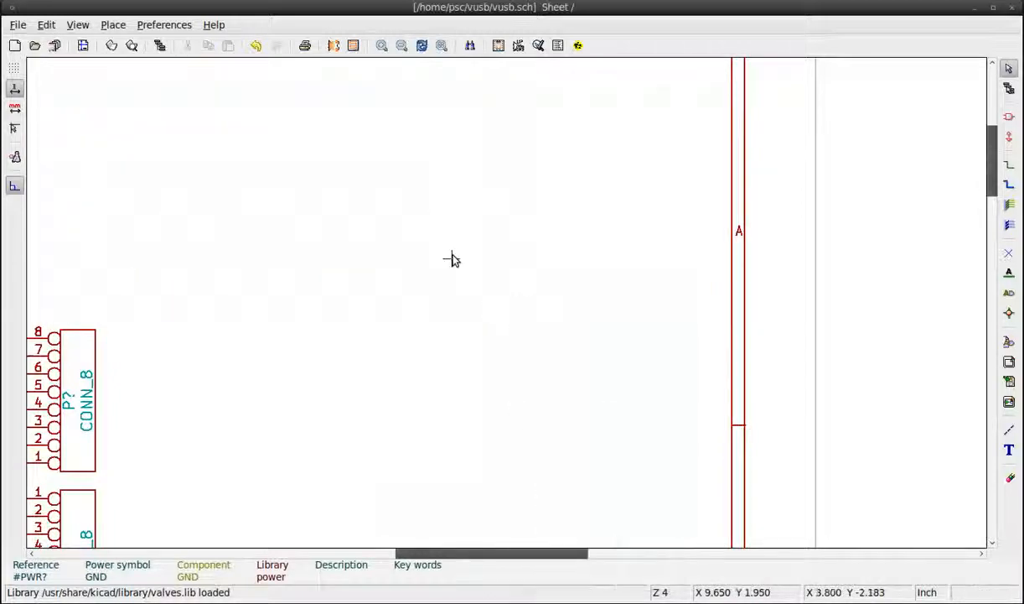
Annotate the unannotated components of the entire schematic, keeping existing annotation and sorting by X position
{"action": "left_click", "coordinate": [422, 45]}
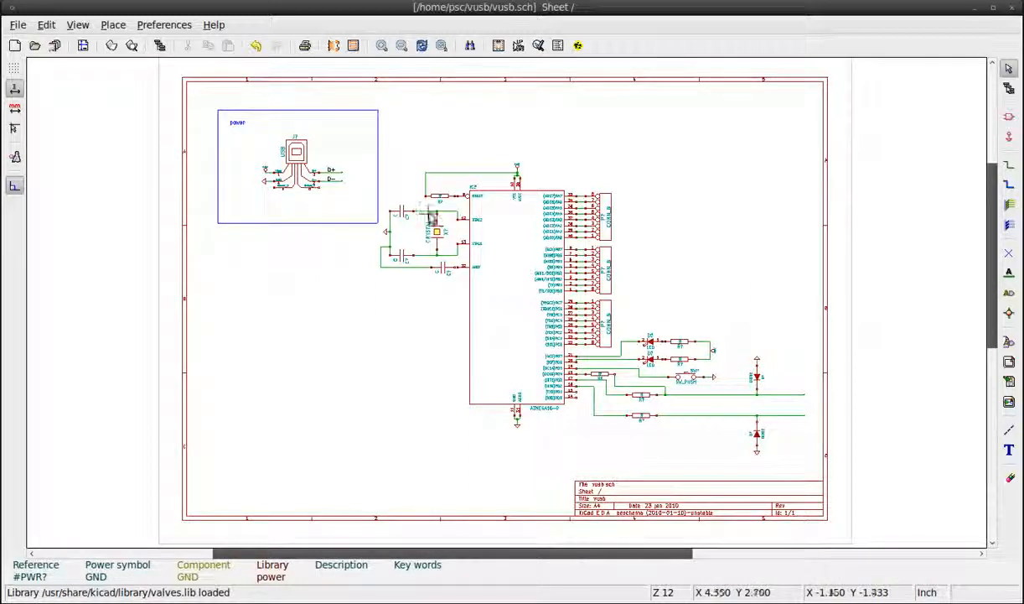
{"action": "scroll", "coordinate": [439, 215], "scroll_direction": "up", "scroll_amount": 4}
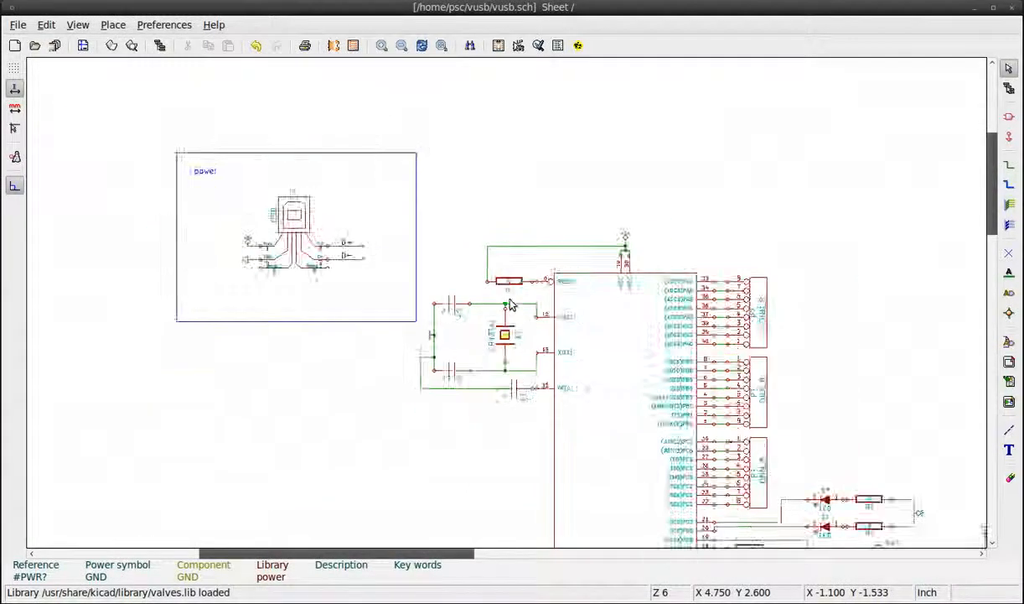
{"action": "scroll", "coordinate": [509, 303], "scroll_direction": "up", "scroll_amount": 1}
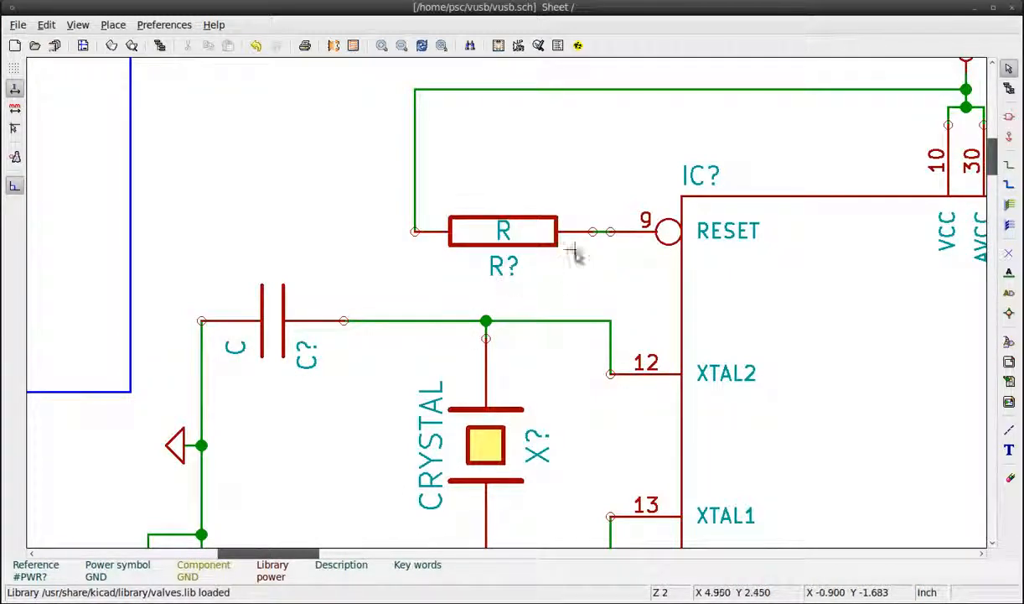
{"action": "left_click", "coordinate": [517, 47]}
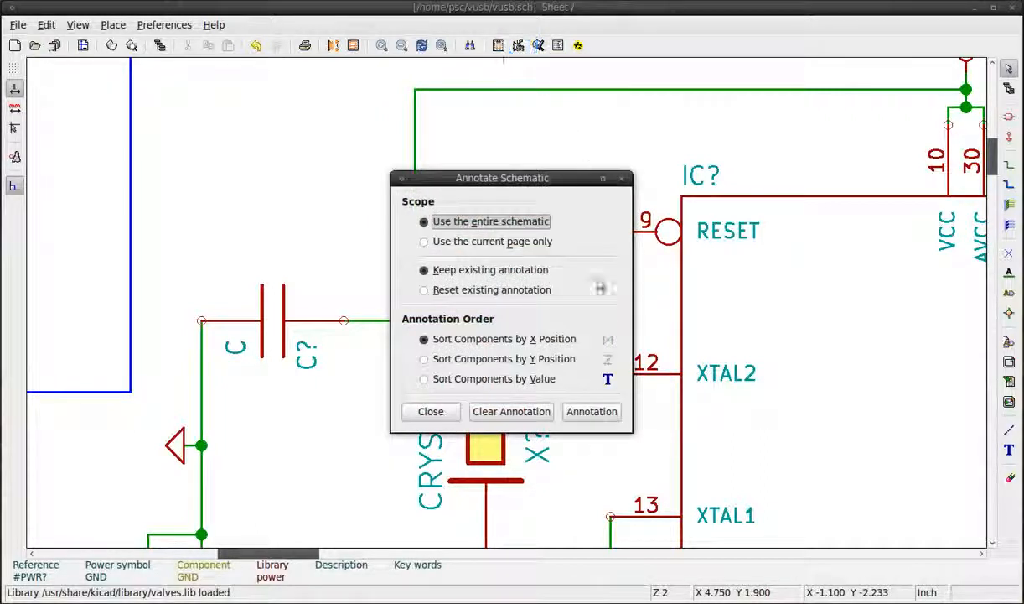
{"action": "left_click", "coordinate": [592, 412]}
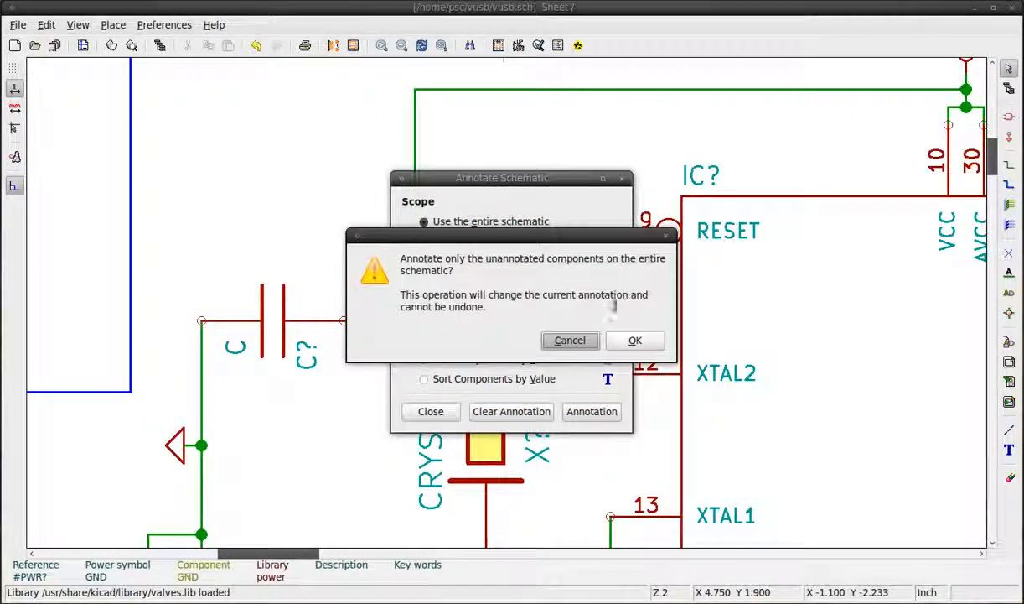
{"action": "left_click", "coordinate": [651, 346]}
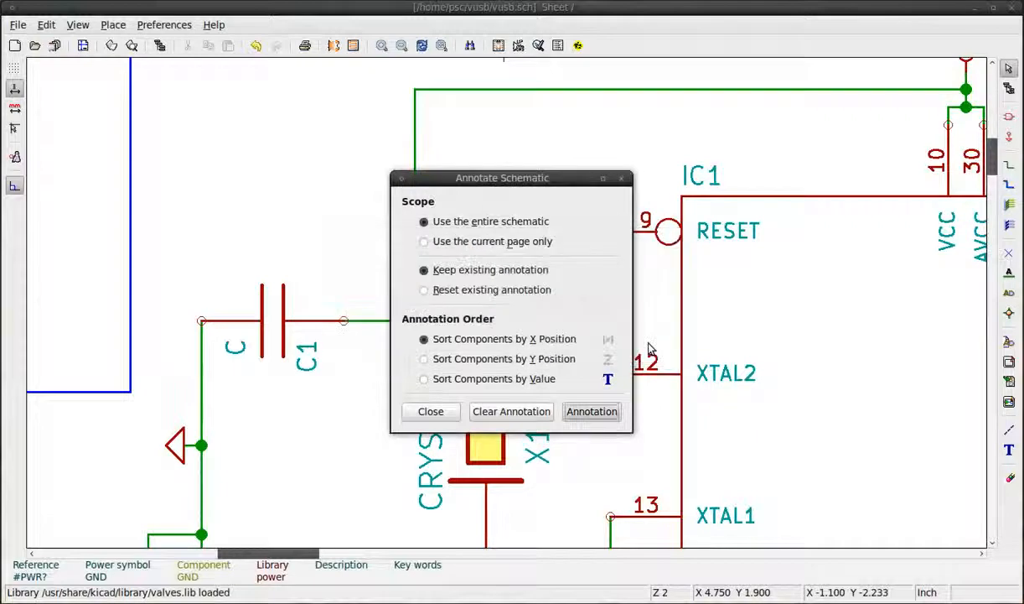
{"action": "left_click", "coordinate": [443, 415]}
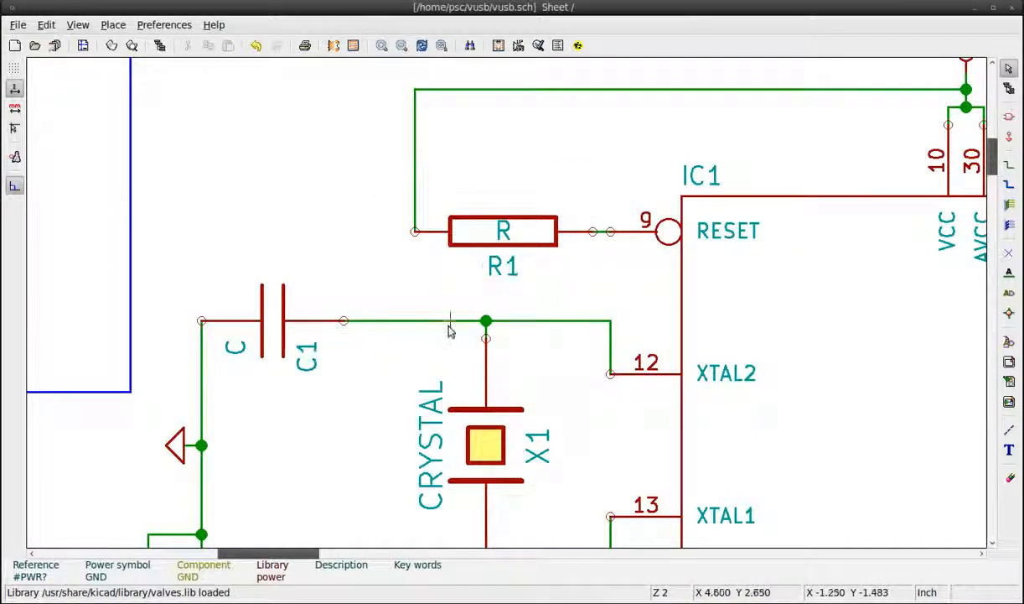
Run the electrical rules check on the schematic and close its report
{"action": "left_click", "coordinate": [537, 47]}
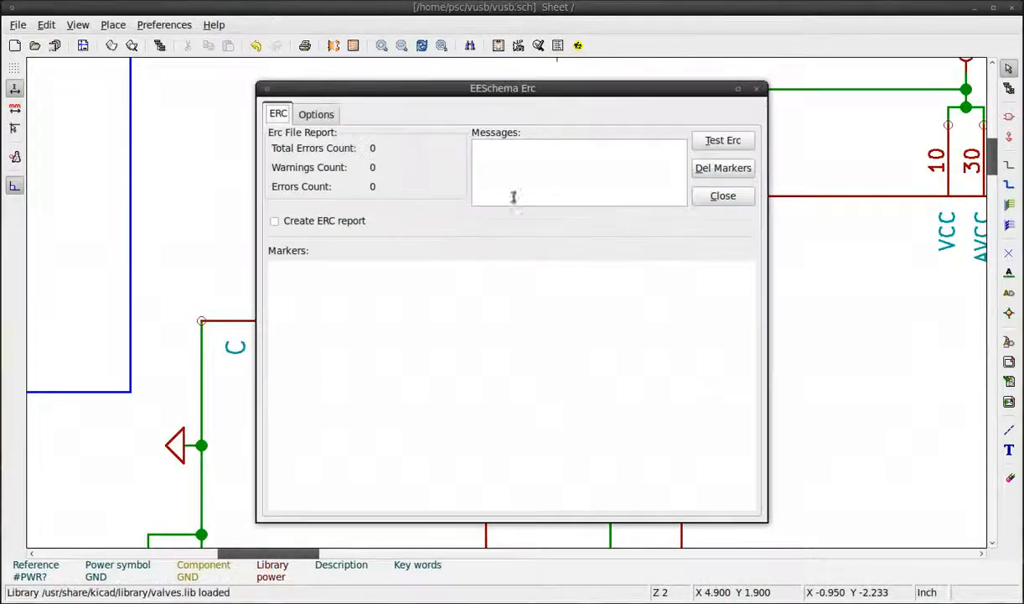
{"action": "left_click", "coordinate": [726, 142]}
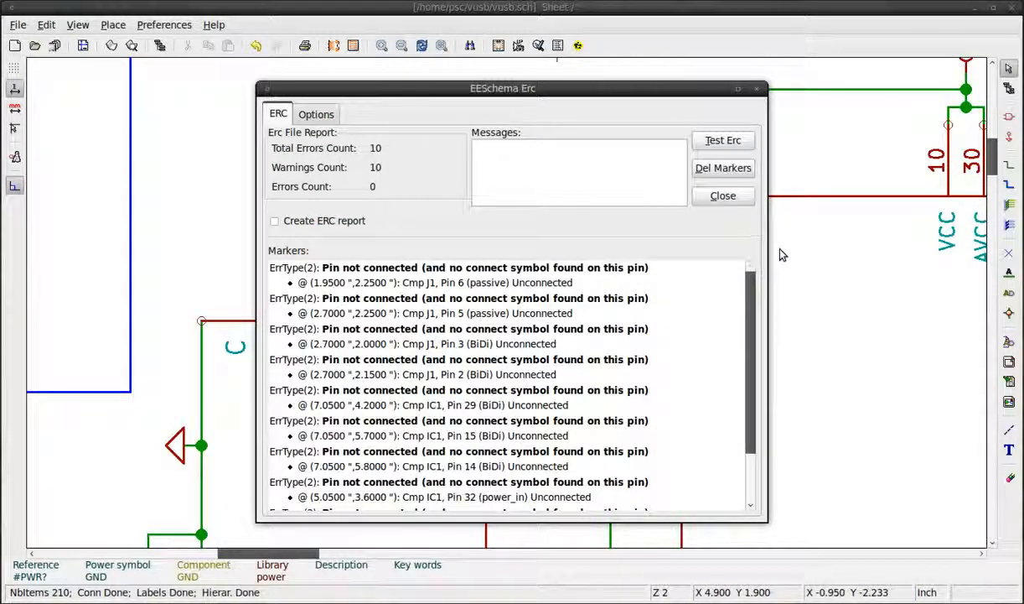
{"action": "left_click", "coordinate": [757, 88]}
Inspect the ERC marker details on the USB connector's Shield_1 pin
{"action": "scroll", "coordinate": [679, 268], "scroll_direction": "down", "scroll_amount": 2}
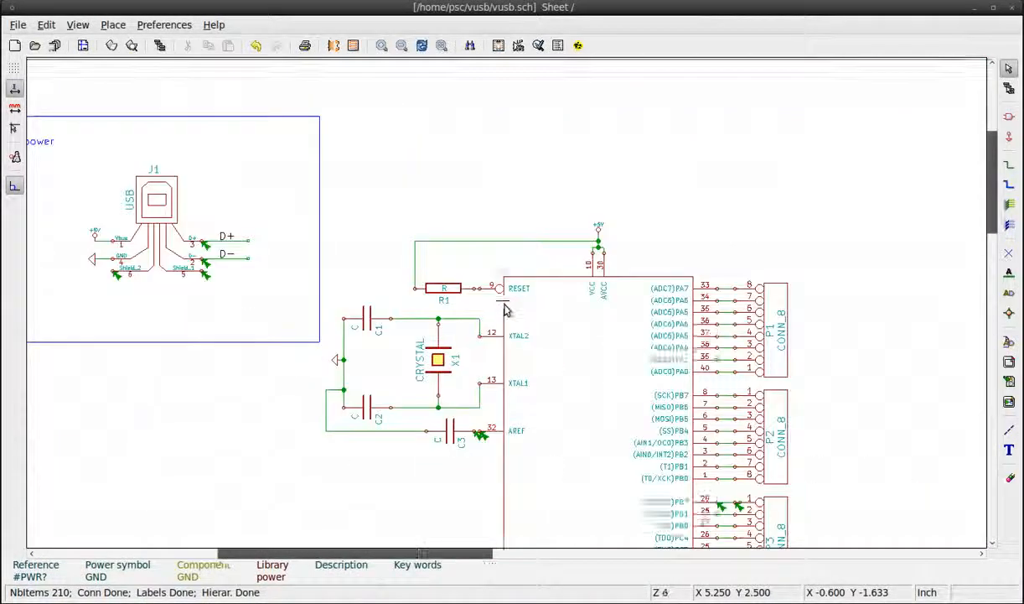
{"action": "scroll", "coordinate": [289, 327], "scroll_direction": "up", "scroll_amount": 2}
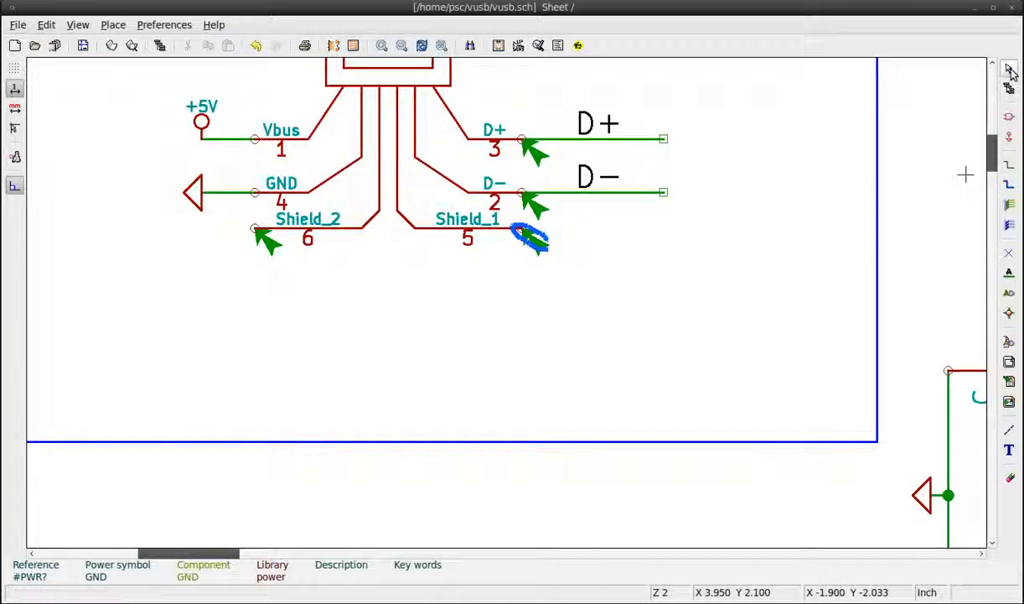
{"action": "double_click", "coordinate": [537, 239]}
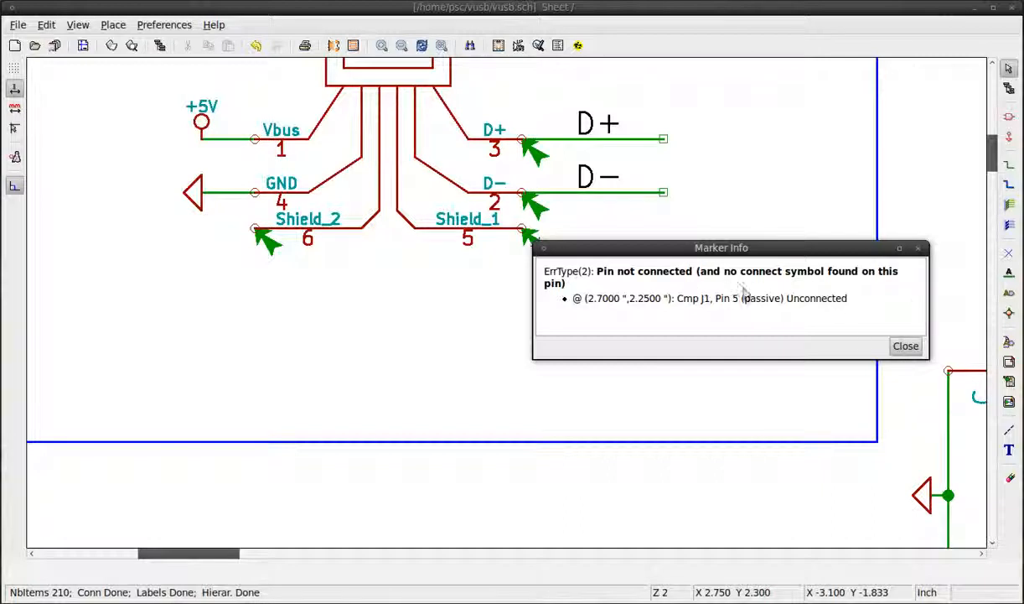
{"action": "left_click", "coordinate": [906, 346]}
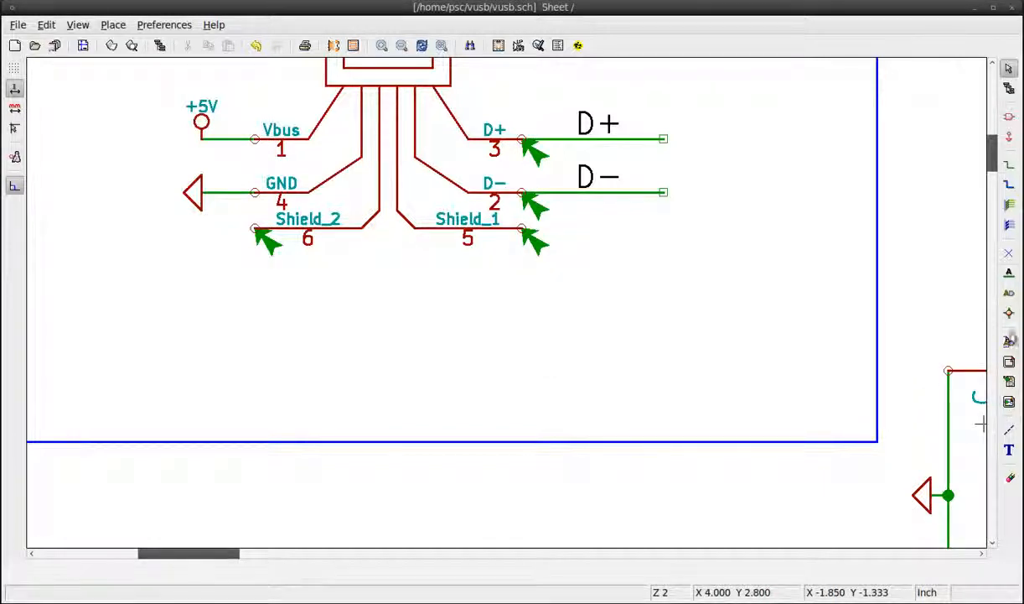
Place no-connect flags on the USB connector's Shield_1 and Shield_2 pins
{"action": "left_click", "coordinate": [1010, 251]}
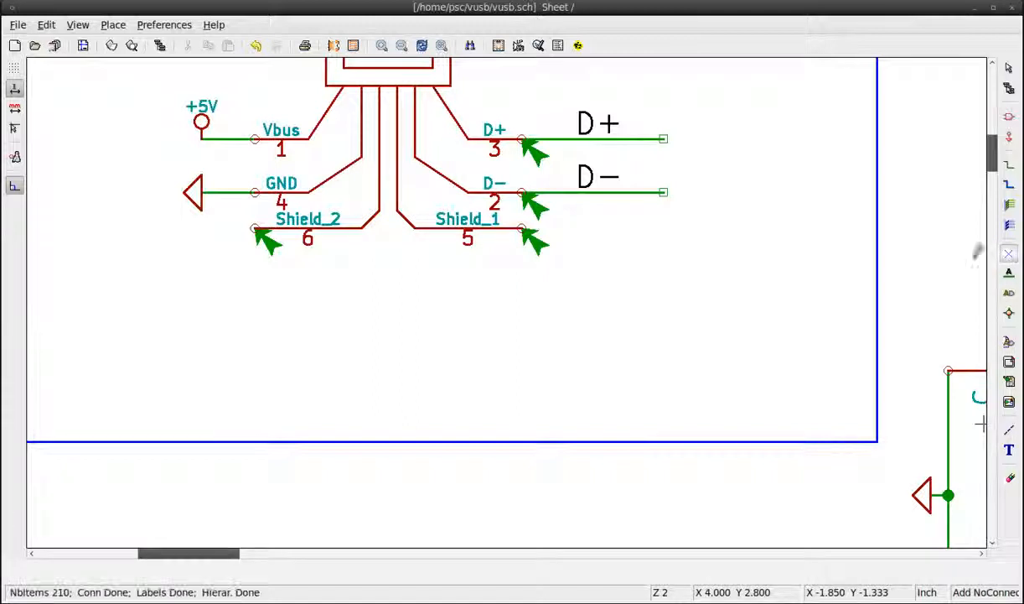
{"action": "left_click", "coordinate": [521, 227]}
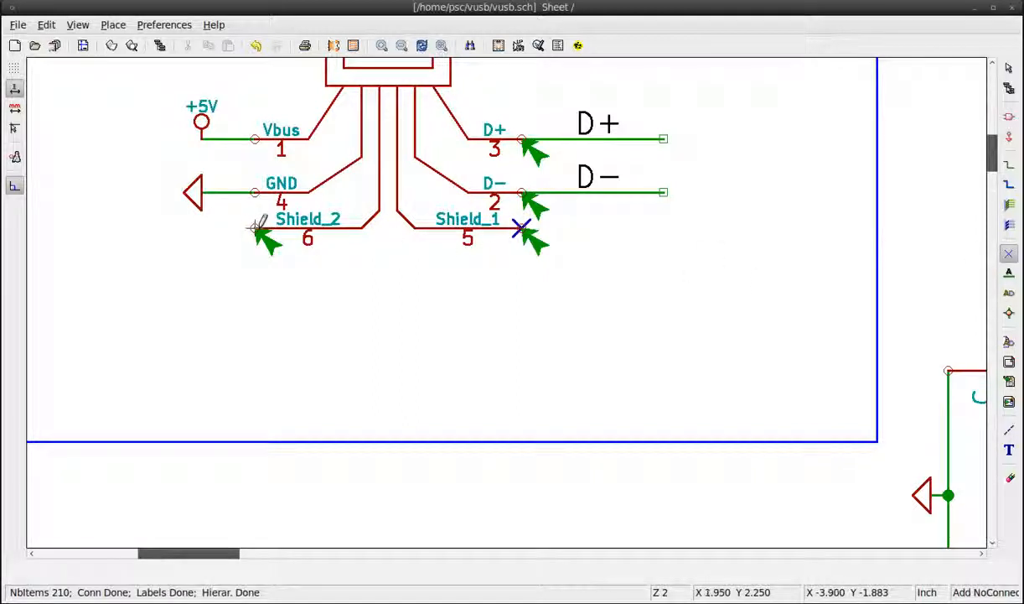
{"action": "left_click", "coordinate": [254, 226]}
Place no-connect flags on the ATMEGA16's unused TXD (PD1) and RXD (PD0) pins
{"action": "scroll", "coordinate": [520, 301], "scroll_direction": "down", "scroll_amount": 3}
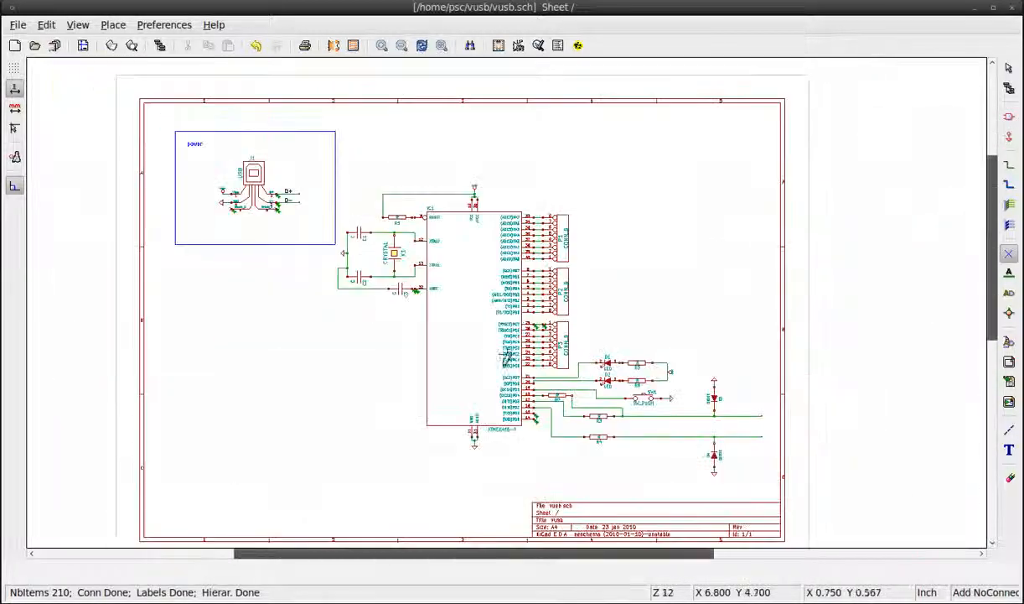
{"action": "scroll", "coordinate": [511, 298], "scroll_direction": "up", "scroll_amount": 1}
{"action": "scroll", "coordinate": [513, 295], "scroll_direction": "up", "scroll_amount": 3}
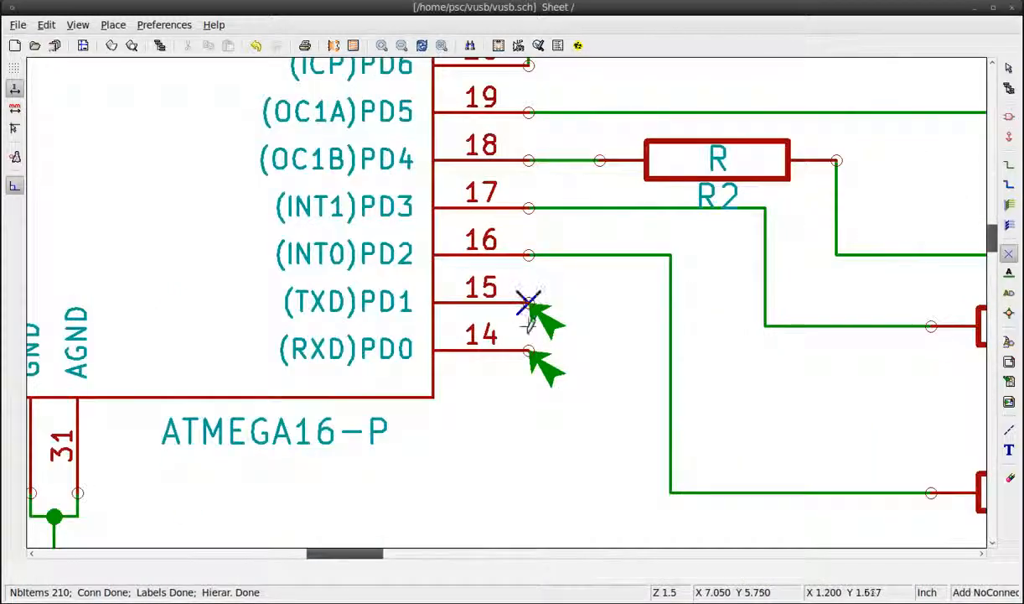
{"action": "scroll", "coordinate": [394, 340], "scroll_direction": "down", "scroll_amount": 2}
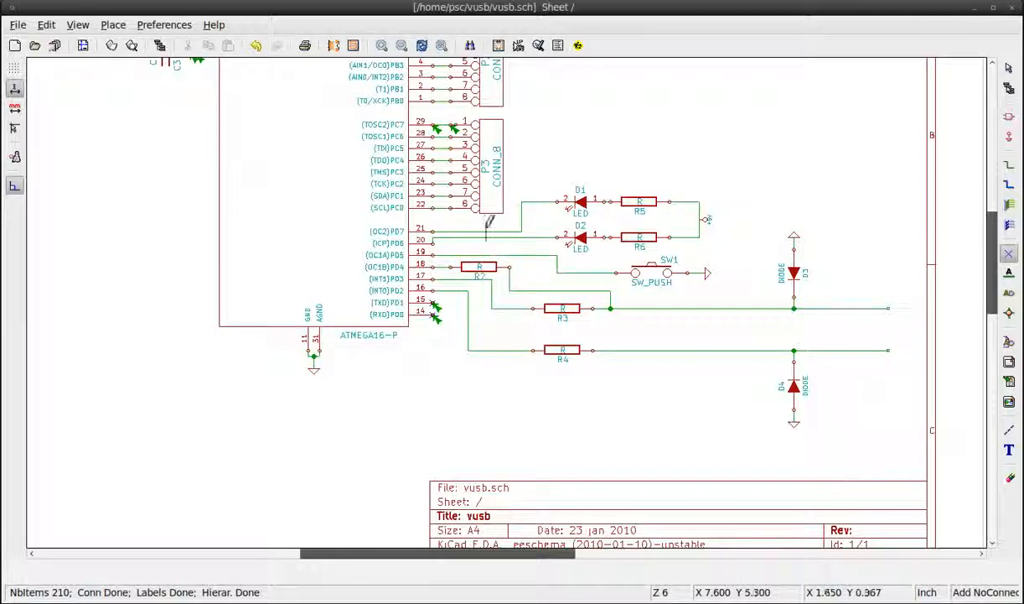
Inspect the ERC marker on pin 1 of connector P3, on the wire coming from PC7
{"action": "scroll", "coordinate": [434, 103], "scroll_direction": "up", "scroll_amount": 1}
{"action": "scroll", "coordinate": [524, 285], "scroll_direction": "down", "scroll_amount": 1}
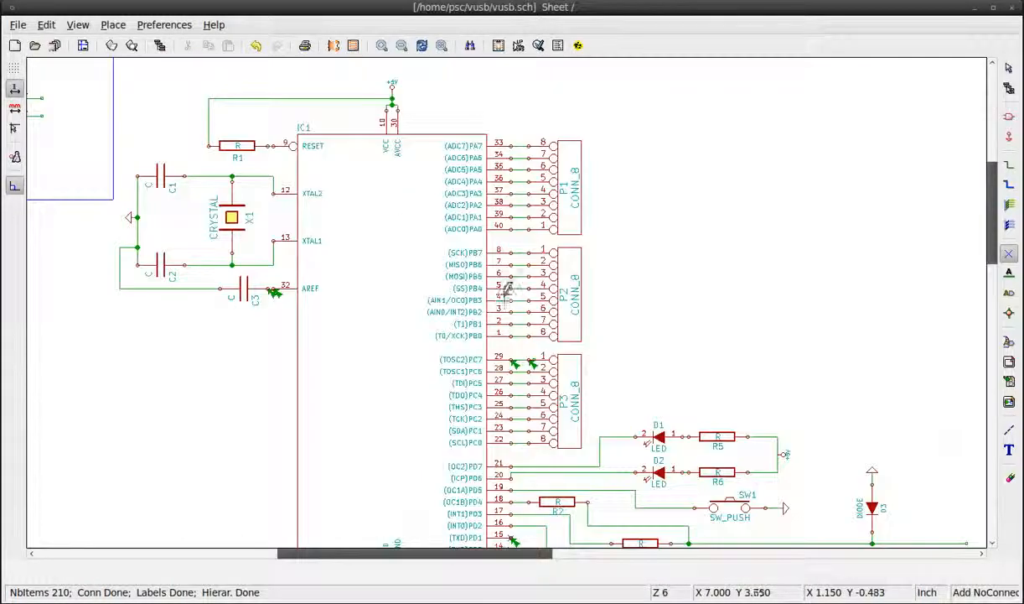
{"action": "scroll", "coordinate": [513, 351], "scroll_direction": "up", "scroll_amount": 1}
{"action": "scroll", "coordinate": [551, 411], "scroll_direction": "up", "scroll_amount": 3}
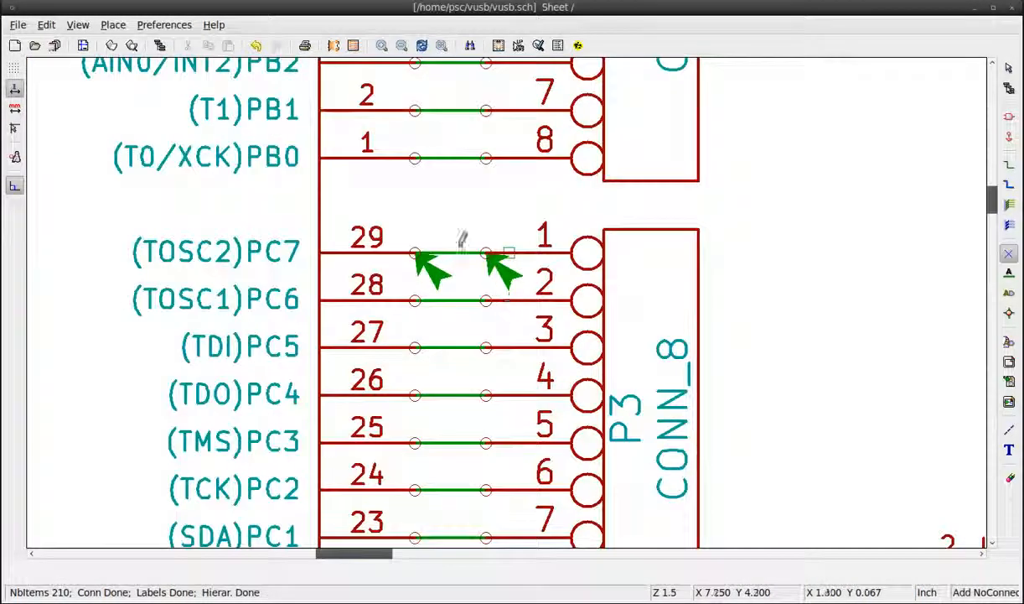
{"action": "key", "text": "Escape"}
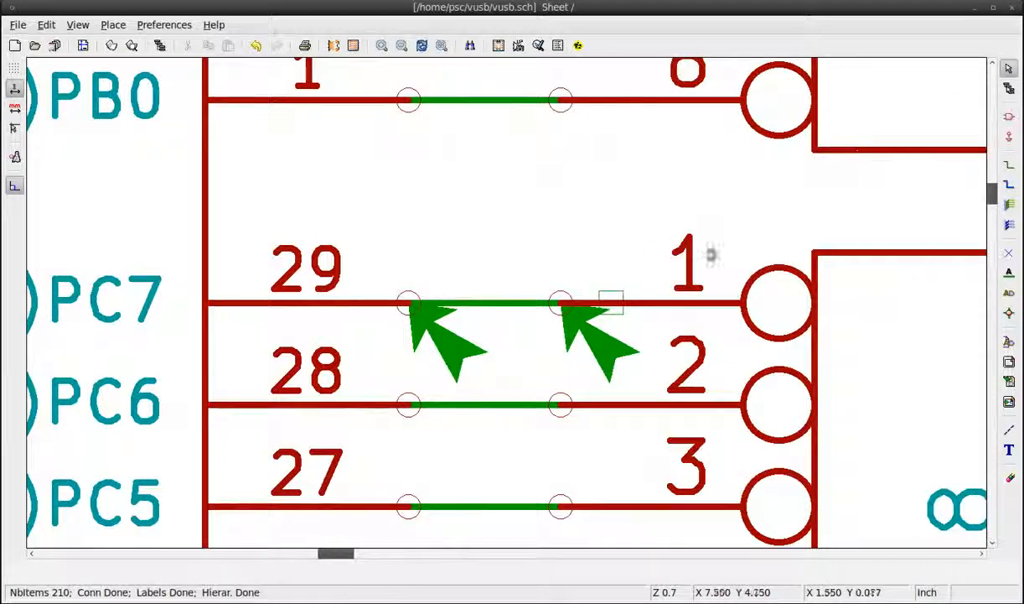
{"action": "double_click", "coordinate": [569, 309]}
{"action": "left_click", "coordinate": [961, 427]}
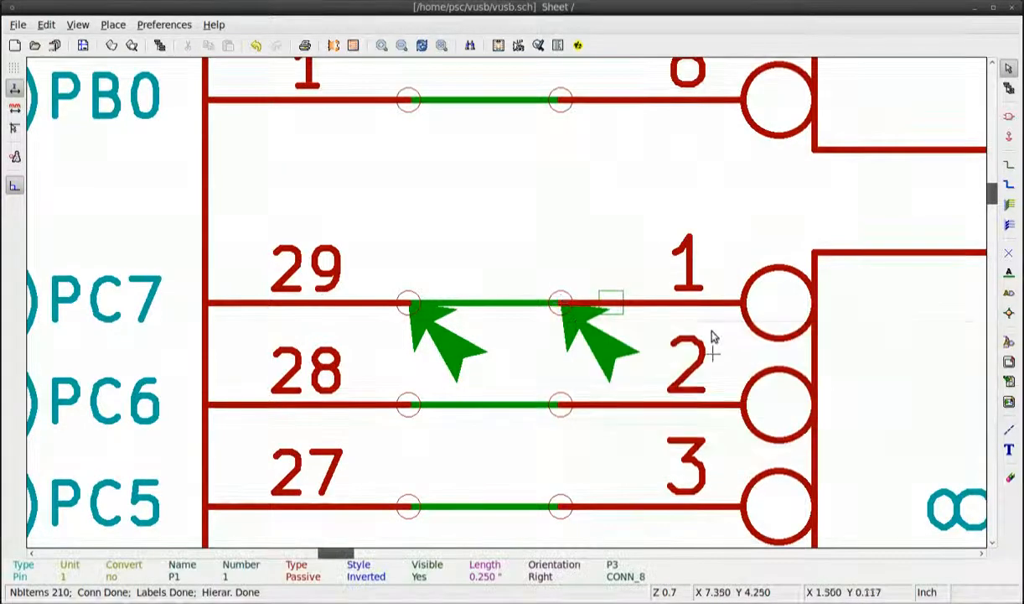
Delete the faulty wire between the ATMEGA16's PC7 pin and P3 pin 1, and redraw it from pin to pin
{"action": "left_click", "coordinate": [1008, 477]}
{"action": "left_click", "coordinate": [406, 303]}
{"action": "left_click", "coordinate": [1008, 164]}
{"action": "left_click", "coordinate": [302, 303]}
{"action": "left_click", "coordinate": [455, 303]}
Inspect the ERC markers on the ATMEGA16's AREF pin and on the adjacent end of capacitor C3
{"action": "scroll", "coordinate": [456, 303], "scroll_direction": "down", "scroll_amount": 7}
{"action": "scroll", "coordinate": [473, 313], "scroll_direction": "up", "scroll_amount": 8}
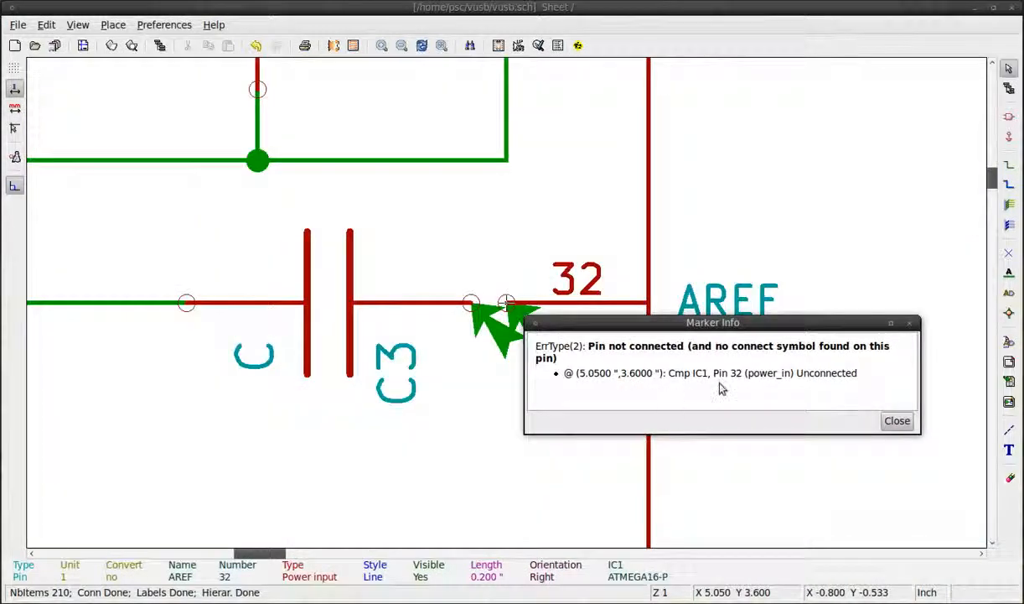
{"action": "left_click", "coordinate": [895, 422]}
{"action": "left_click", "coordinate": [474, 306]}
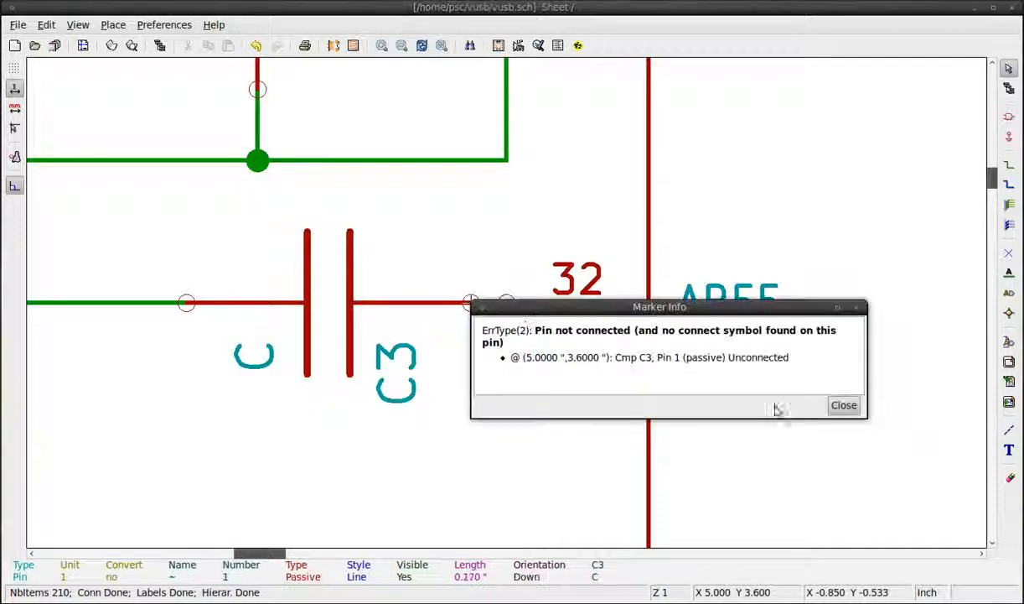
{"action": "left_click", "coordinate": [844, 406]}
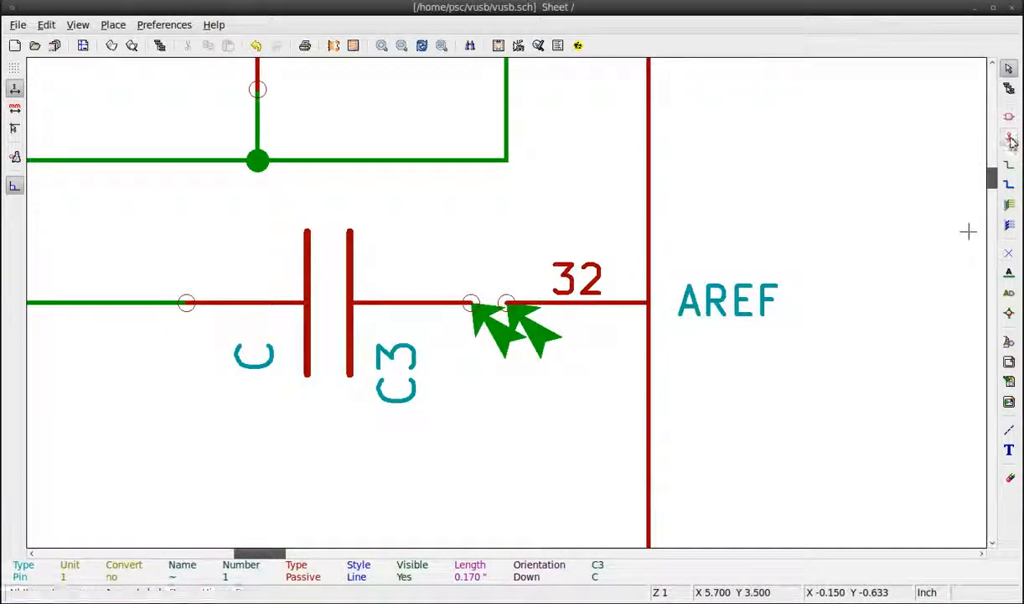
Place a PWR_FLAG power symbol, flipped to point downward, just below the gap between C3 and the AREF pin
{"action": "key", "text": "p"}
{"action": "scroll", "coordinate": [466, 442], "scroll_direction": "down", "scroll_amount": 1}
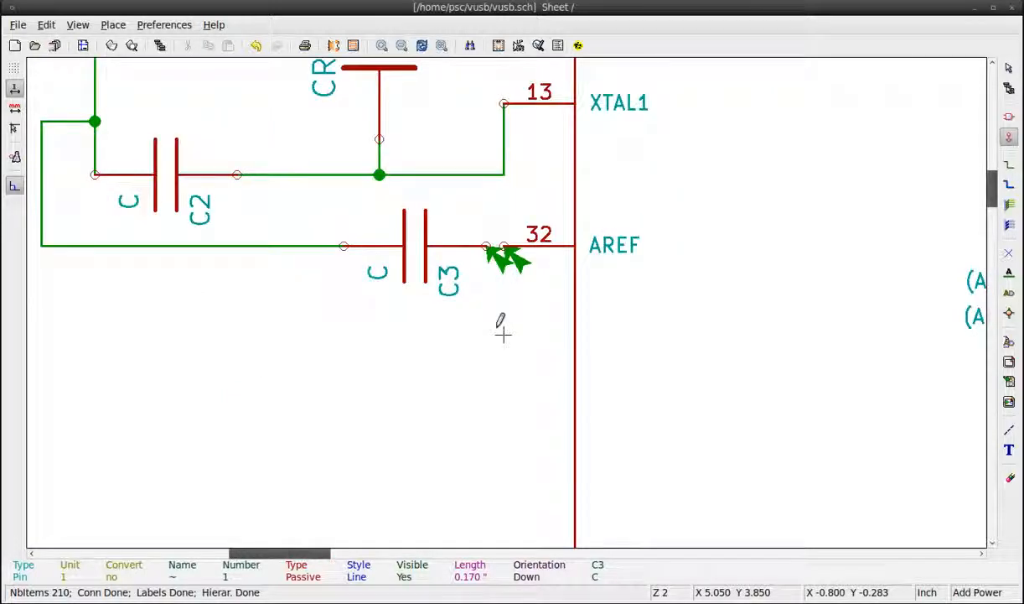
{"action": "left_click", "coordinate": [503, 334]}
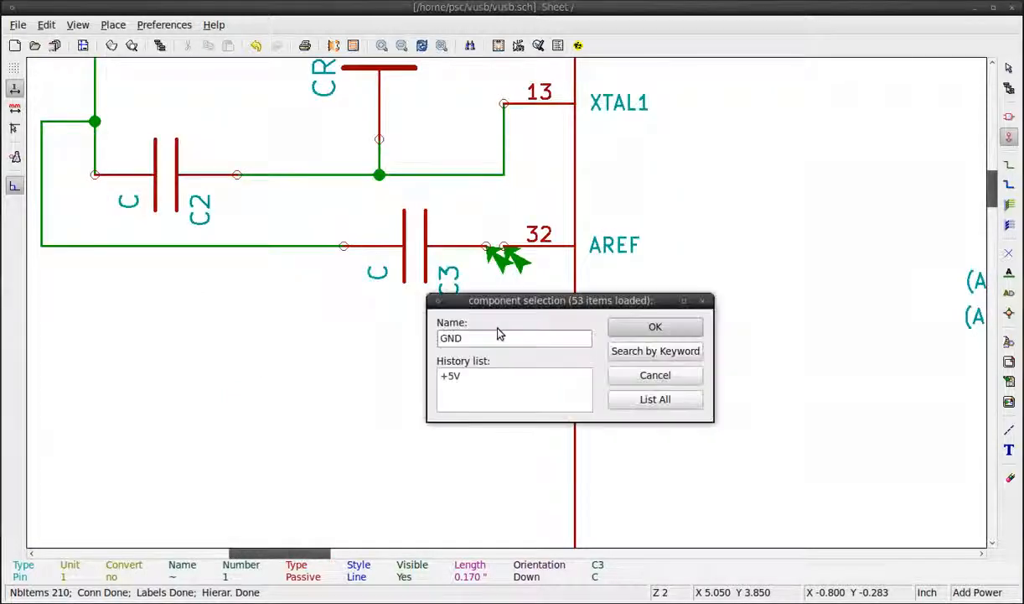
{"action": "left_click", "coordinate": [625, 399]}
{"action": "scroll", "coordinate": [507, 279], "scroll_direction": "down", "scroll_amount": 5}
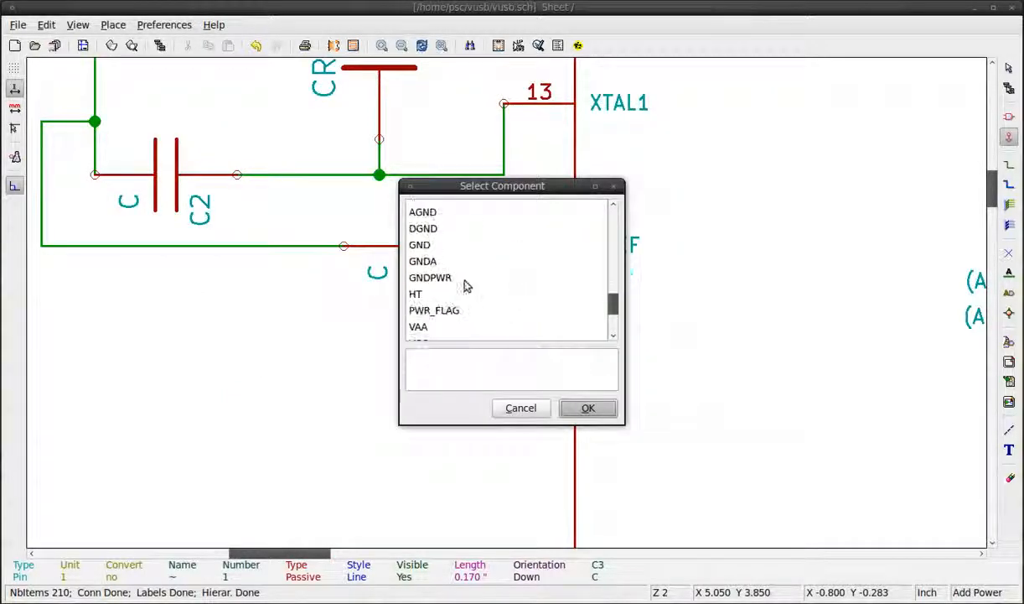
{"action": "left_click", "coordinate": [434, 310]}
{"action": "left_click", "coordinate": [589, 407]}
{"action": "key", "text": "r"}
{"action": "key", "text": "r"}
{"action": "left_click", "coordinate": [501, 298]}
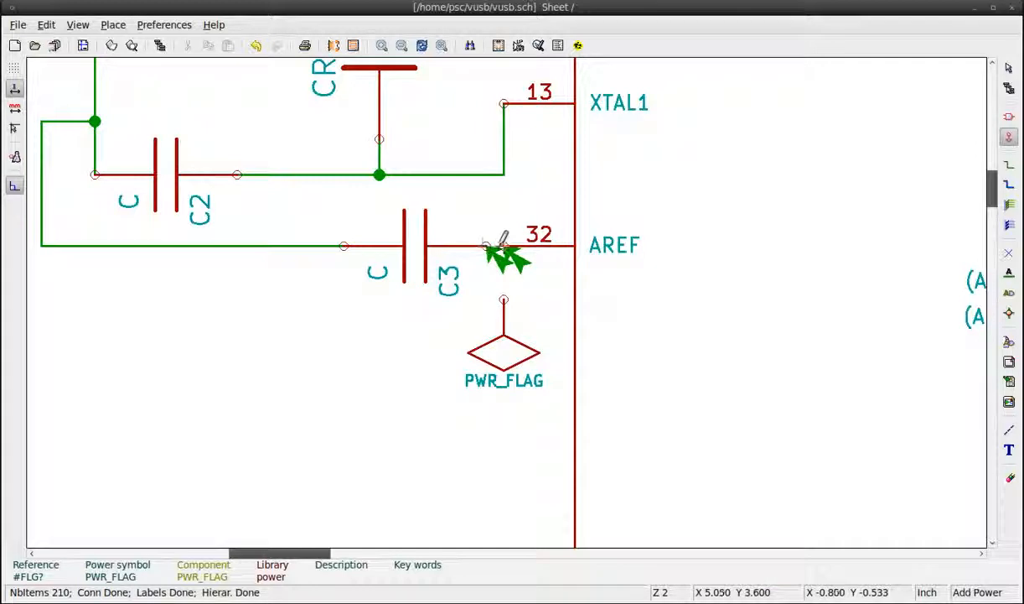
Wire the PWR_FLAG symbol to both the AREF pin and the open end of C3
{"action": "key", "text": "w"}
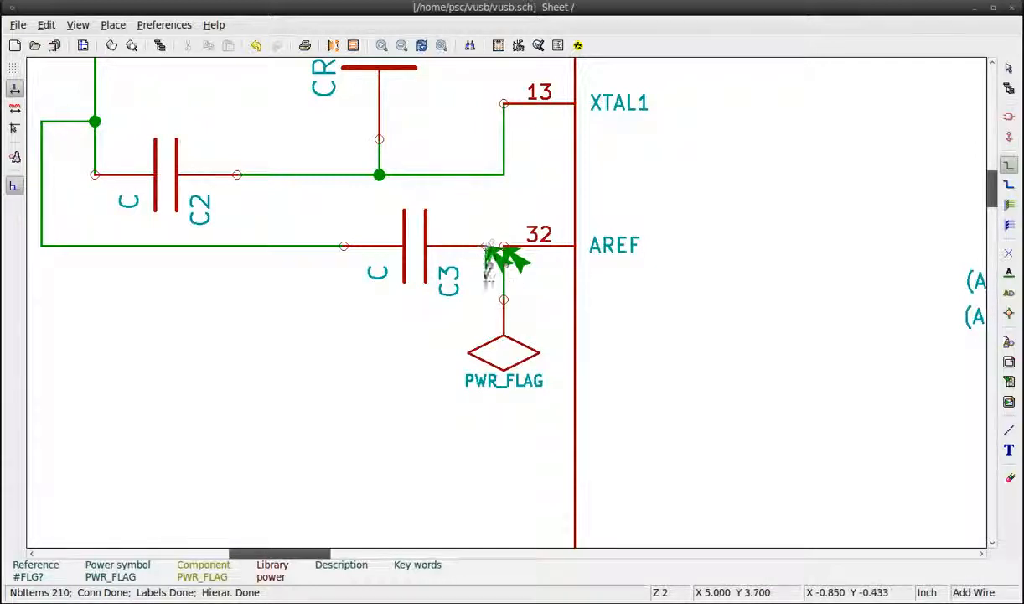
{"action": "left_click", "coordinate": [503, 281]}
{"action": "scroll", "coordinate": [612, 300], "scroll_direction": "down", "scroll_amount": 1}
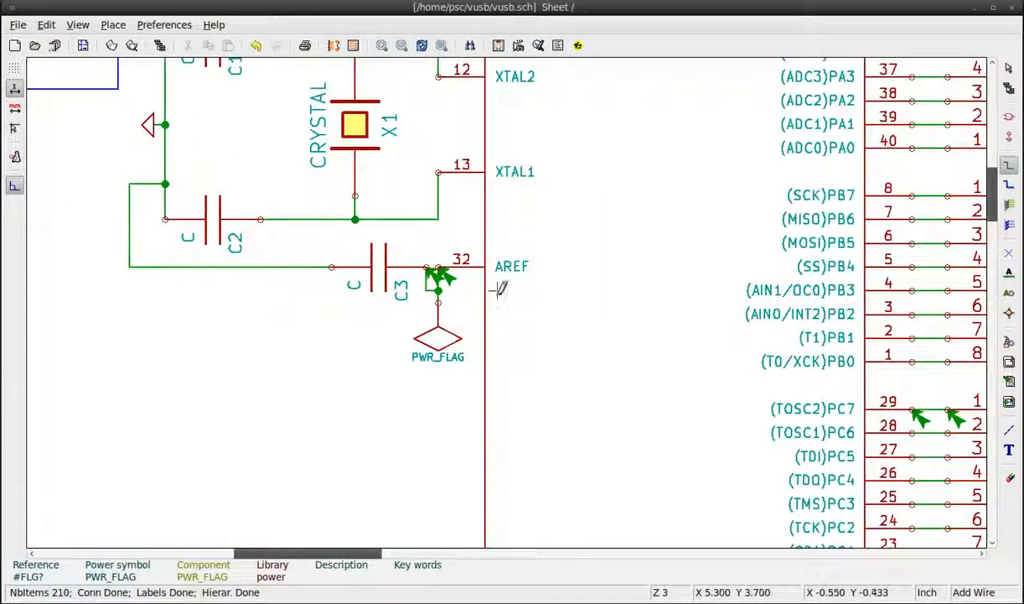
Rerun the electrical rules check and examine the markers on the USB connector's D+ and D- pins
{"action": "scroll", "coordinate": [501, 286], "scroll_direction": "down", "scroll_amount": 1}
{"action": "scroll", "coordinate": [562, 190], "scroll_direction": "down", "scroll_amount": 1}
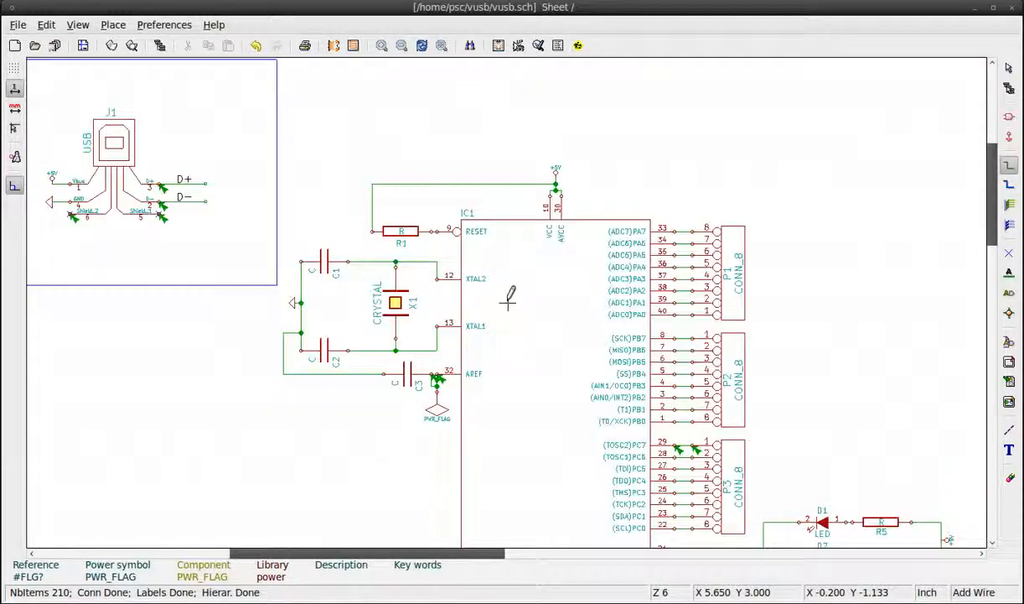
{"action": "scroll", "coordinate": [514, 297], "scroll_direction": "down", "scroll_amount": 1}
{"action": "left_click", "coordinate": [539, 46]}
{"action": "left_click", "coordinate": [722, 141]}
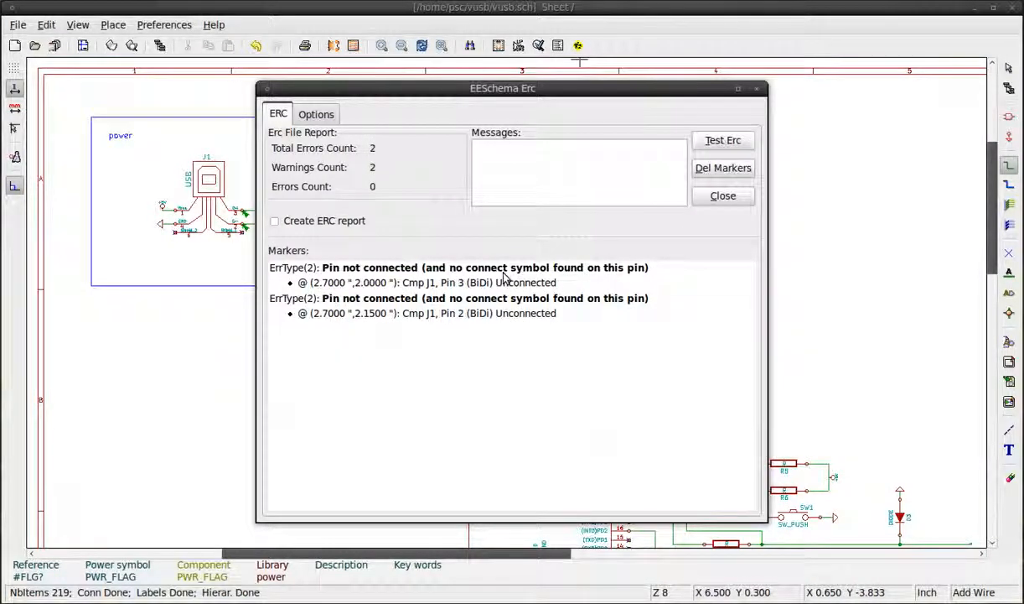
{"action": "double_click", "coordinate": [506, 279]}
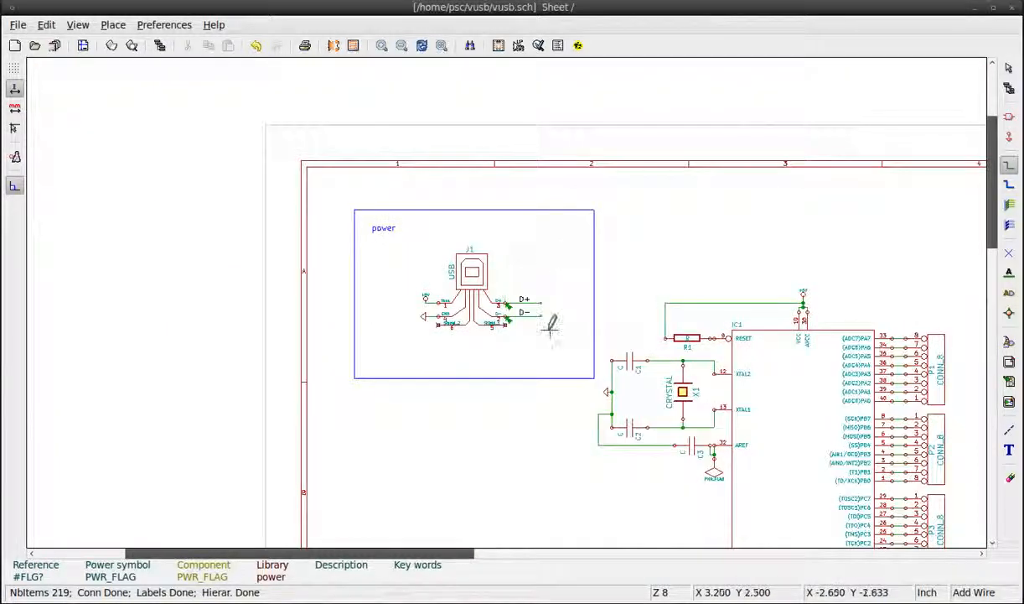
{"action": "scroll", "coordinate": [552, 292], "scroll_direction": "up", "scroll_amount": 5}
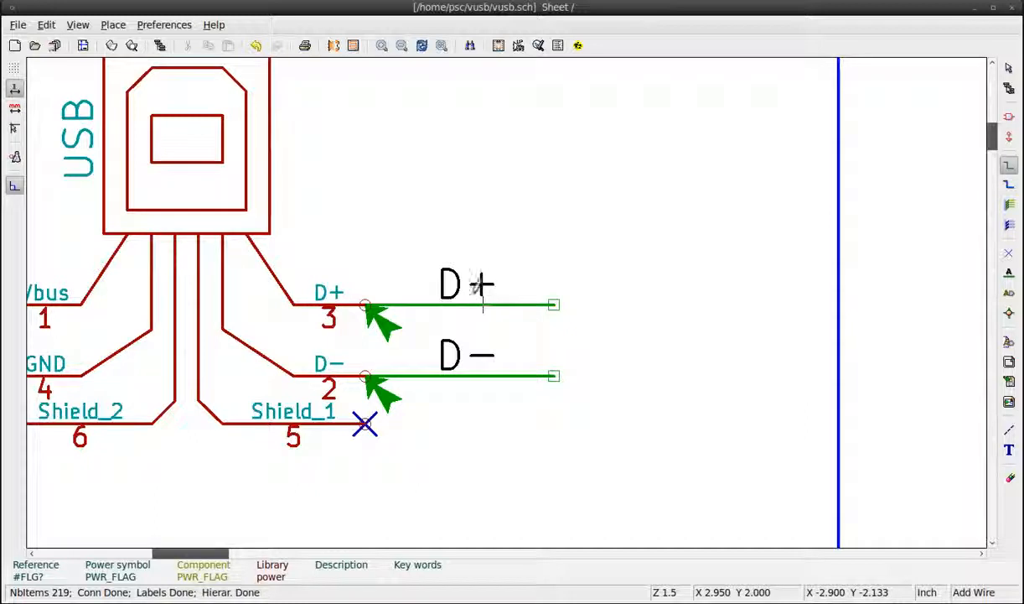
Label the open-ended wire at diode D3 as D- and the one at diode D4 as D+
{"action": "scroll", "coordinate": [529, 338], "scroll_direction": "down", "scroll_amount": 6}
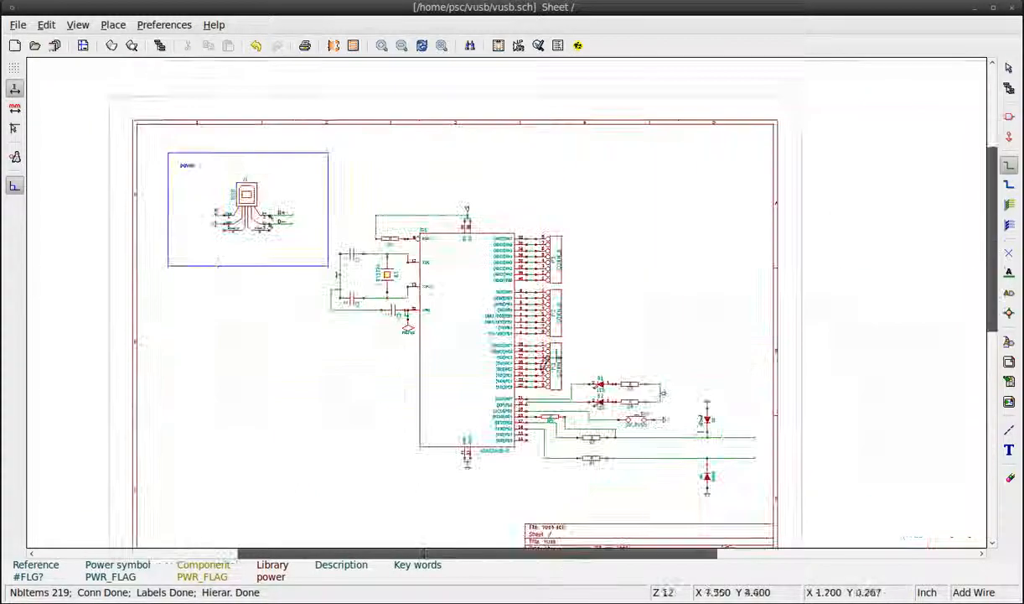
{"action": "scroll", "coordinate": [738, 432], "scroll_direction": "up", "scroll_amount": 5}
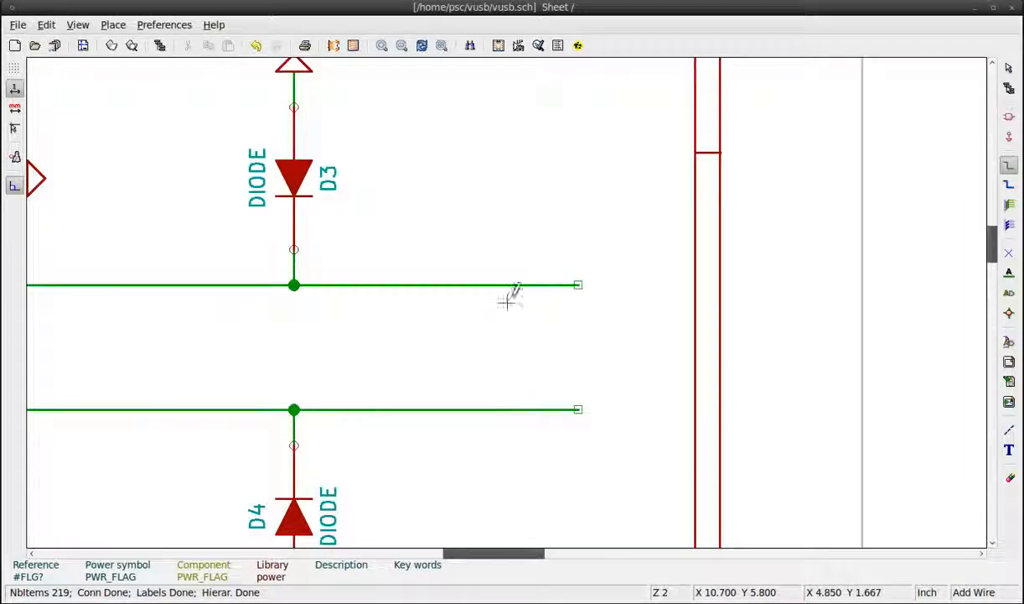
{"action": "left_click", "coordinate": [1008, 273]}
{"action": "left_click", "coordinate": [457, 279]}
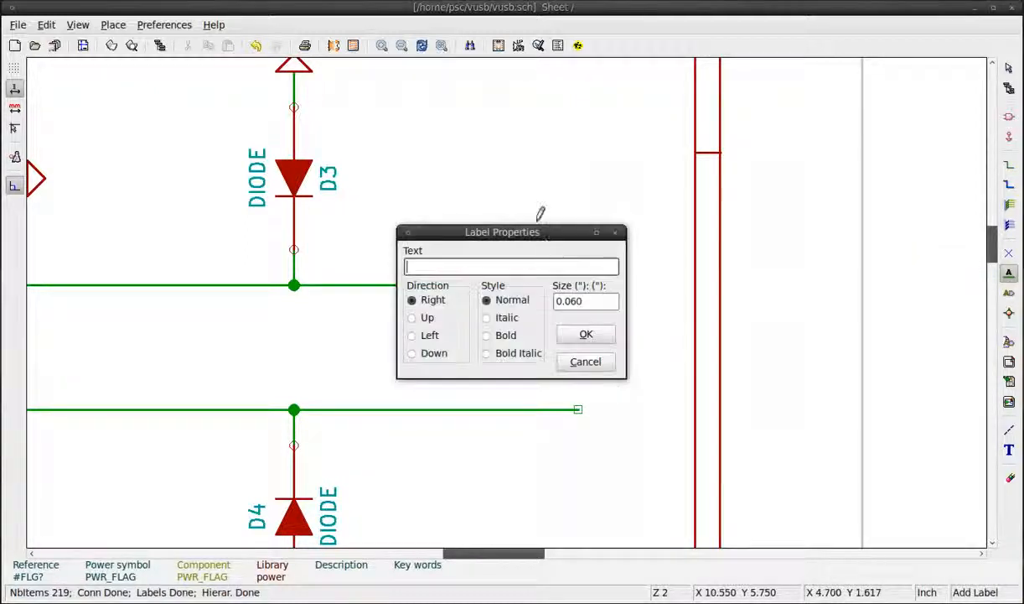
{"action": "key", "text": "Return"}
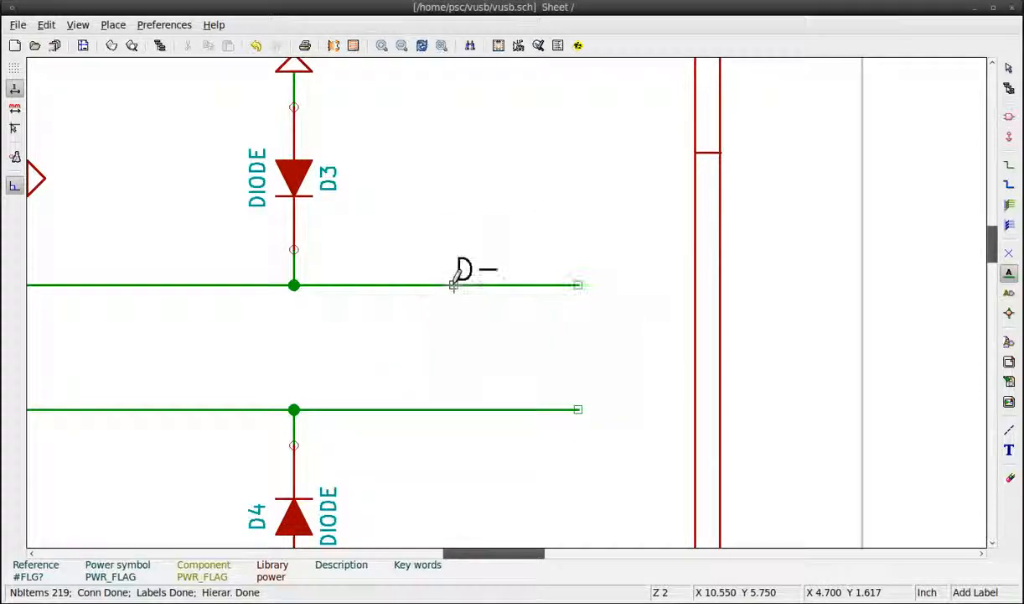
{"action": "left_click", "coordinate": [453, 408]}
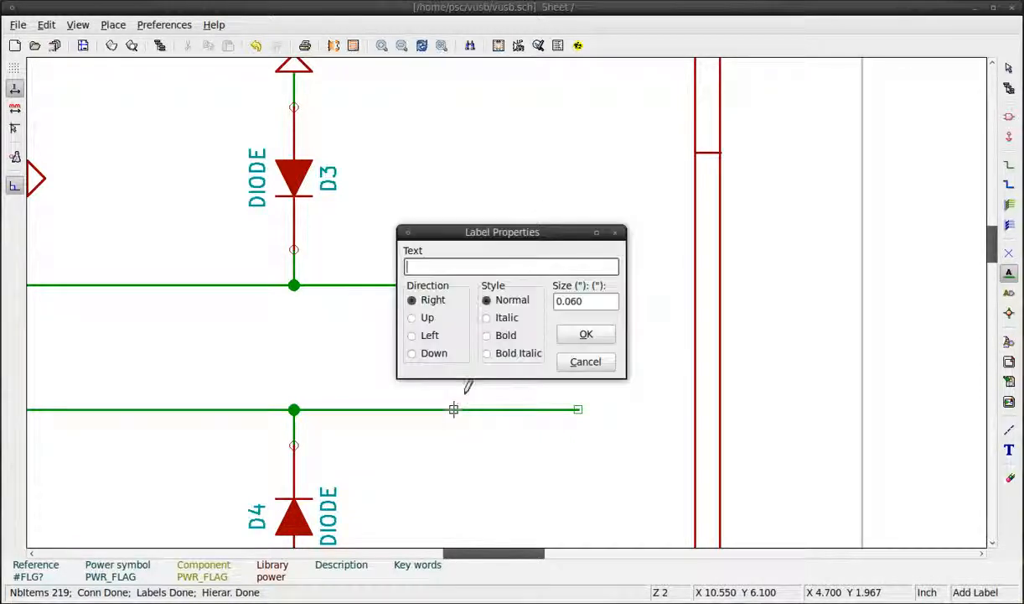
{"action": "type", "text": "D+"}
{"action": "key", "text": "Return"}
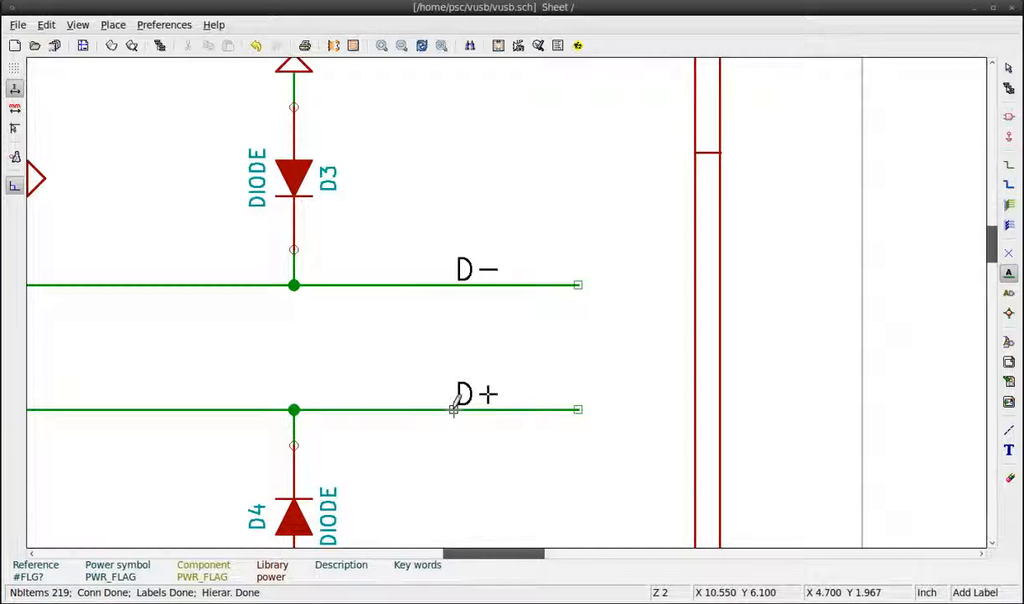
Run the electrical rules check again on the labelled schematic and close its report
{"action": "scroll", "coordinate": [290, 302], "scroll_direction": "down", "scroll_amount": 4}
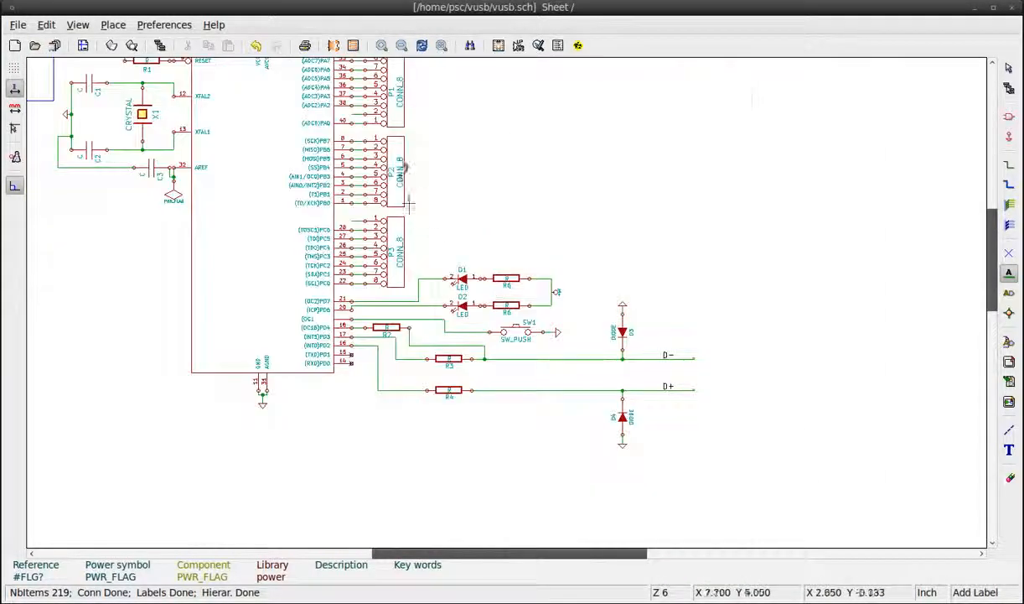
{"action": "left_click", "coordinate": [538, 45]}
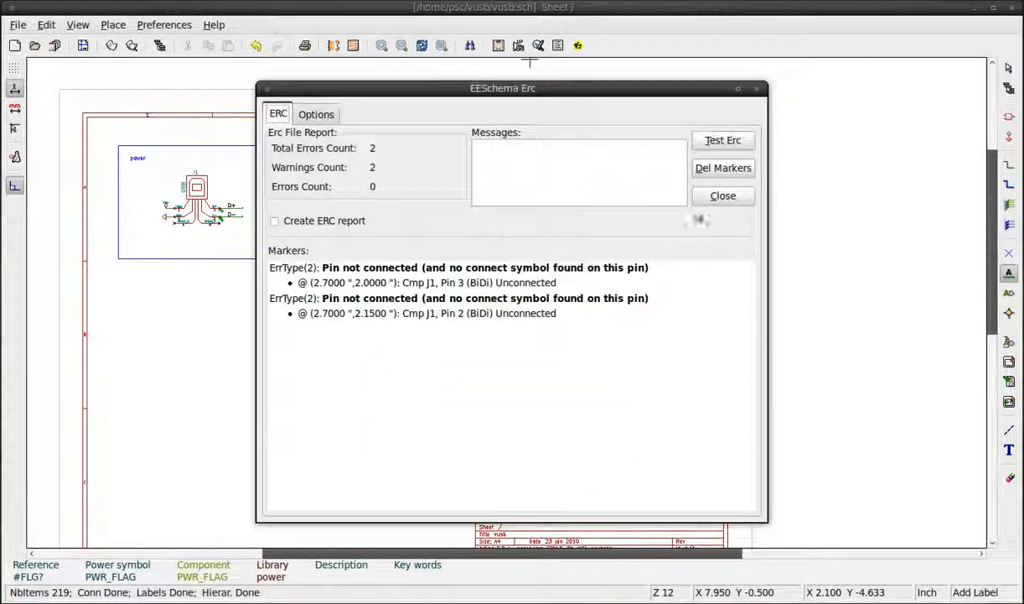
{"action": "left_click", "coordinate": [722, 141]}
{"action": "left_click", "coordinate": [718, 199]}
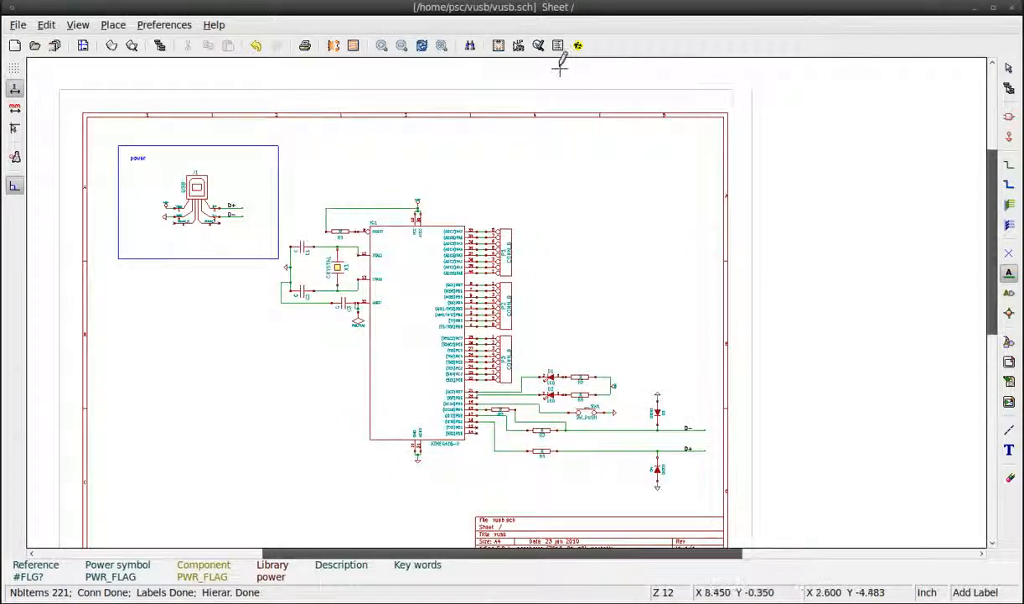
Generate the Pcbnew netlist in the default format and save it as vusb.net in the vusb folder
{"action": "left_click", "coordinate": [499, 46]}
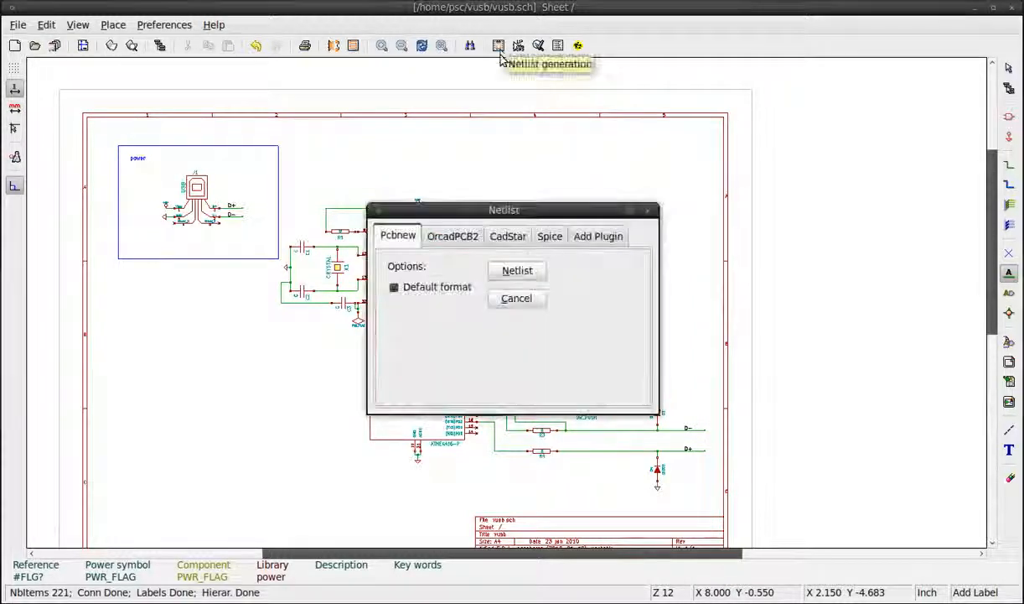
{"action": "left_click", "coordinate": [508, 296]}
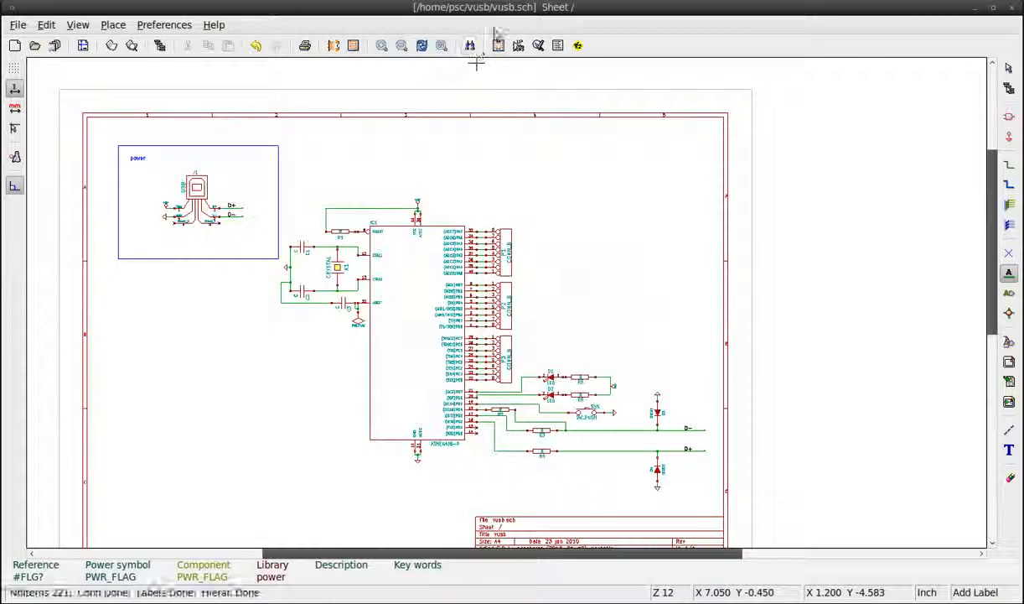
{"action": "left_click", "coordinate": [499, 45]}
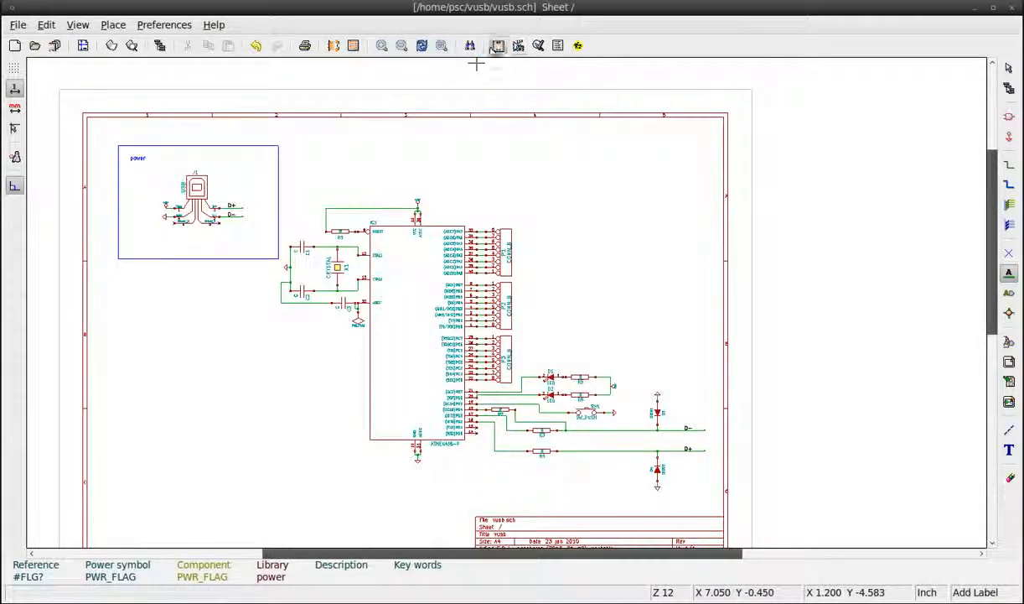
{"action": "left_click", "coordinate": [517, 268]}
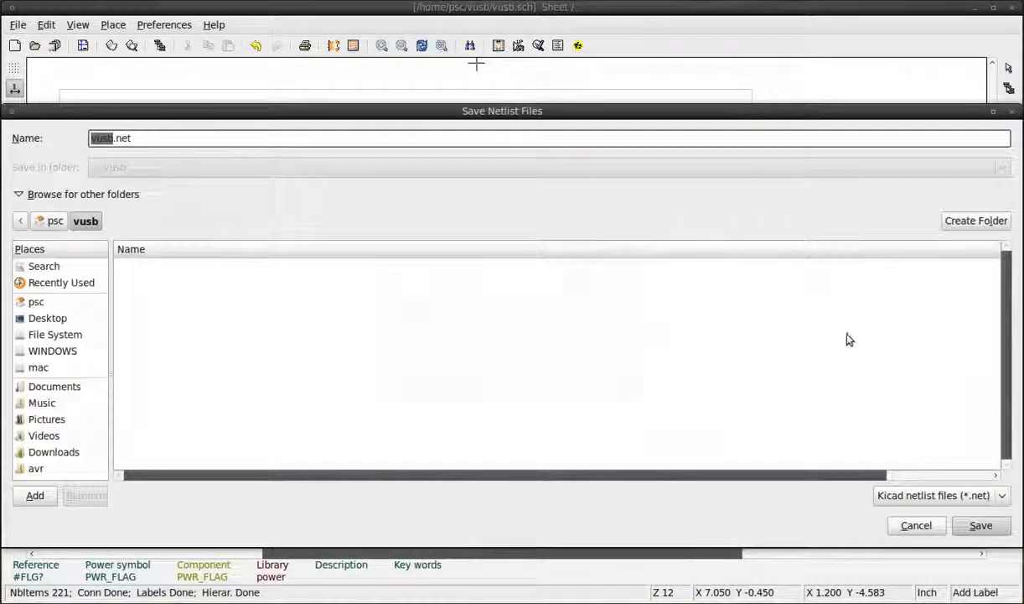
{"action": "left_click", "coordinate": [975, 526]}
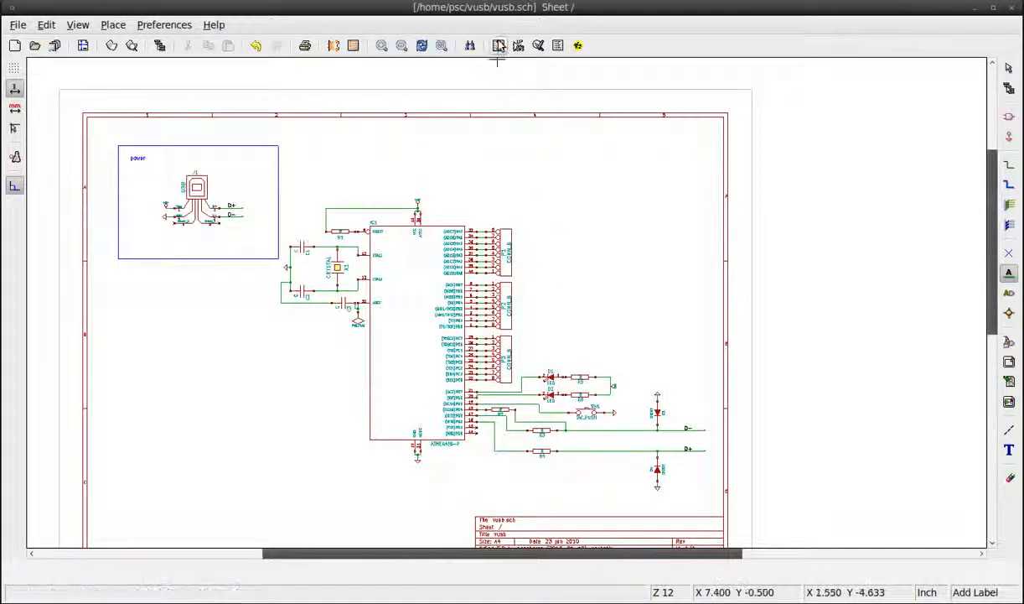
Open CvPcb for the vusb netlist and dismiss the component library error
{"action": "left_click", "coordinate": [334, 47]}
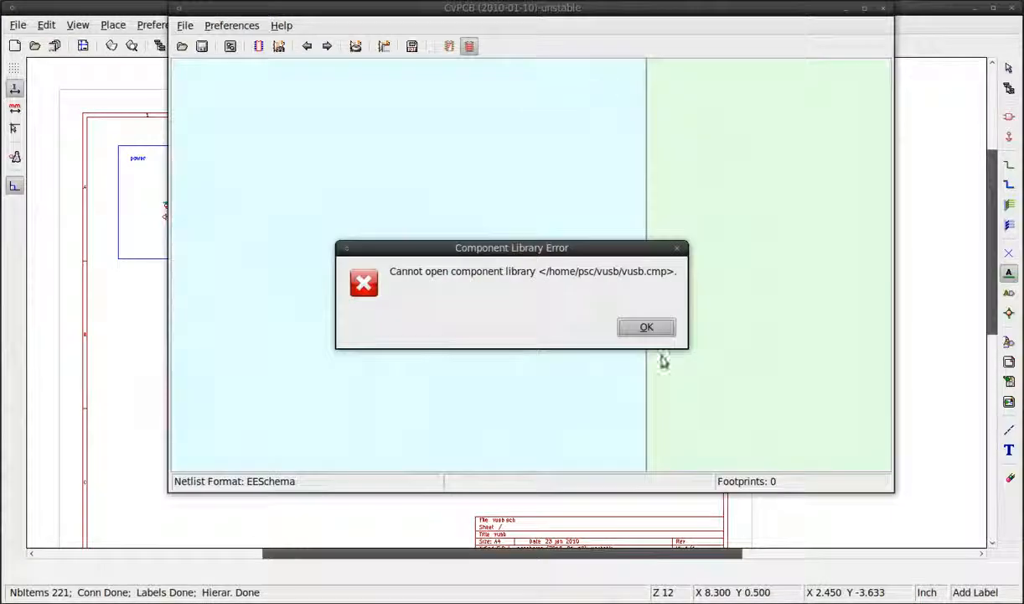
{"action": "left_click", "coordinate": [647, 327]}
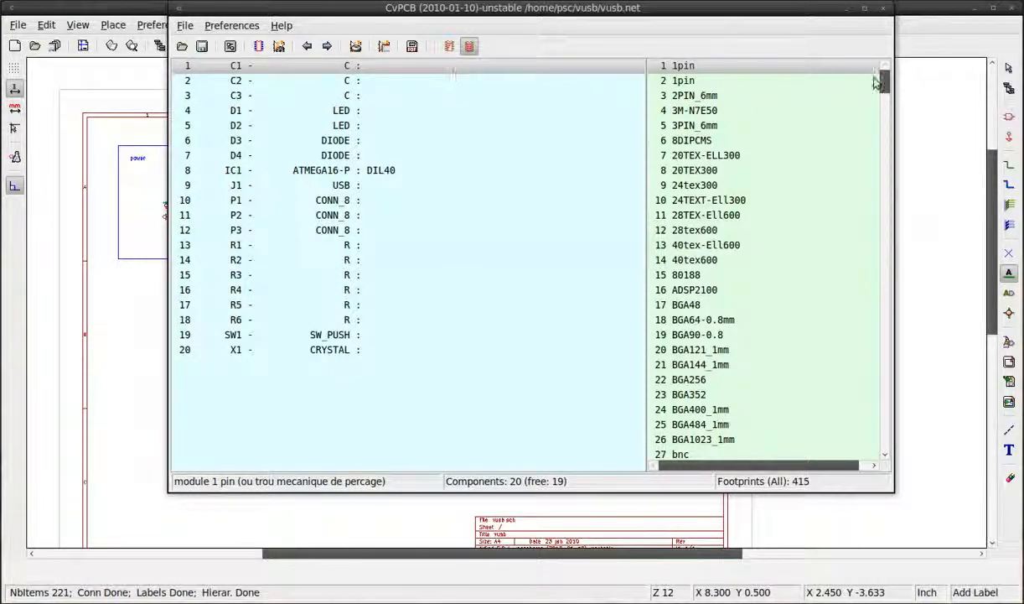
Look through the available footprints and the footprint documentation, closing the document when finished
{"action": "left_click_drag", "start_coordinate": [887, 84], "coordinate": [866, 9]}
{"action": "left_click", "coordinate": [411, 47]}
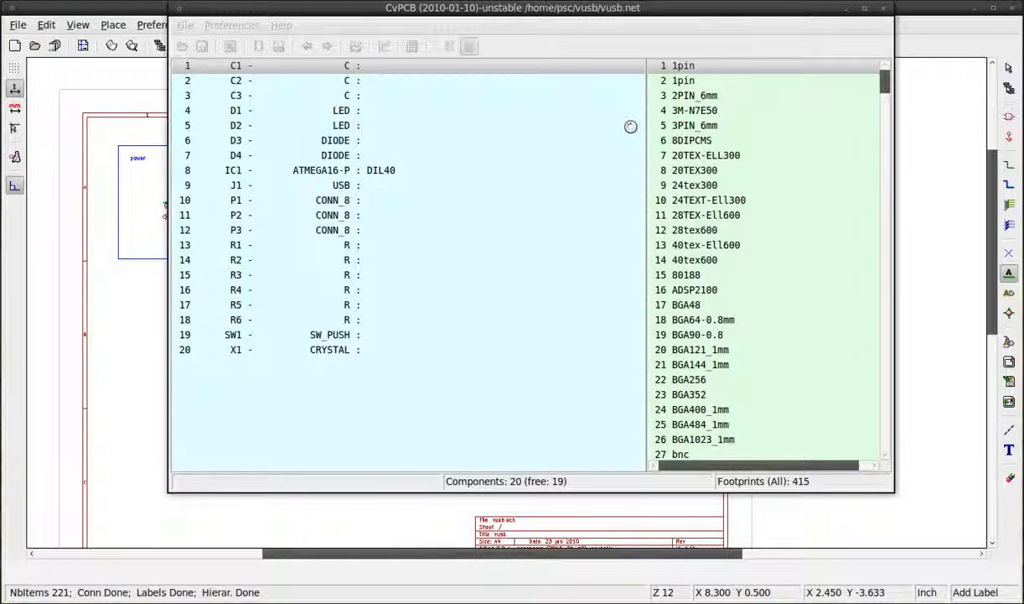
{"action": "scroll", "coordinate": [836, 313], "scroll_direction": "down", "scroll_amount": 5}
{"action": "scroll", "coordinate": [581, 336], "scroll_direction": "down", "scroll_amount": 10}
{"action": "key", "text": "ctrl+w"}
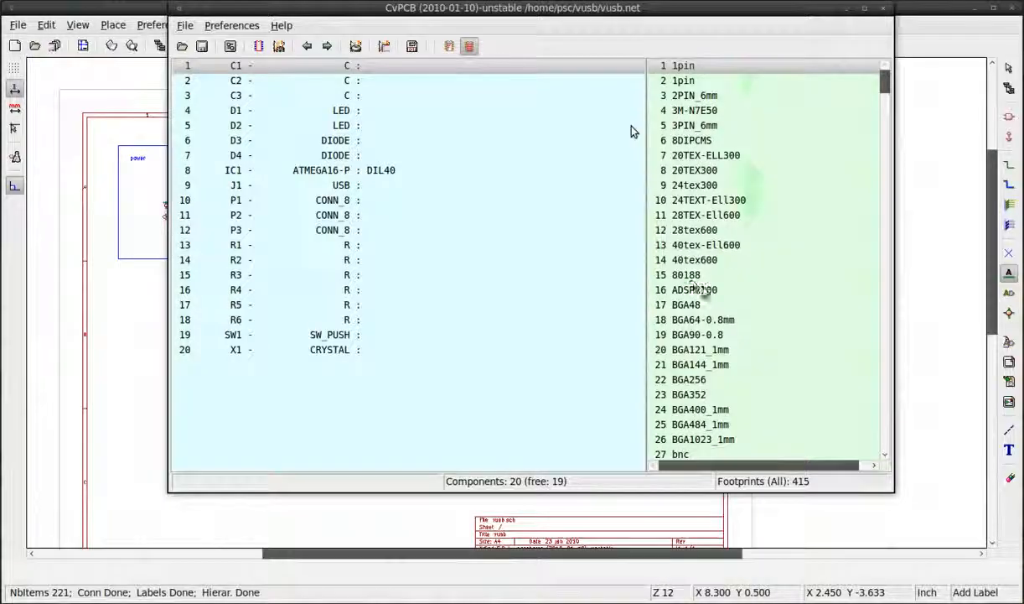
Preview the C1 capacitor footprint and assign it to components C1, C2 and C3
{"action": "scroll", "coordinate": [696, 290], "scroll_direction": "down", "scroll_amount": 10}
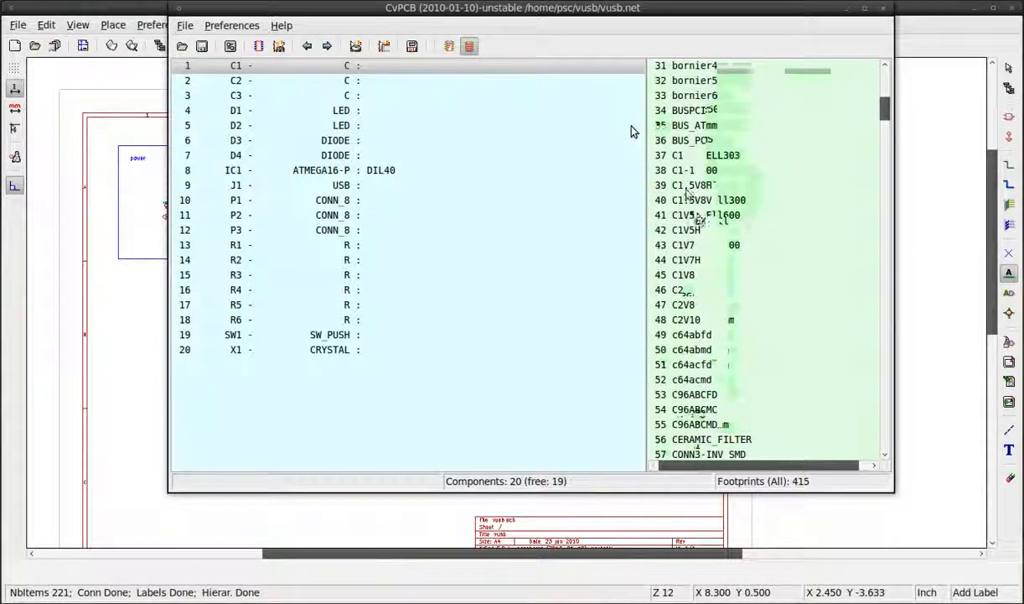
{"action": "left_click", "coordinate": [686, 157]}
{"action": "left_click", "coordinate": [259, 48]}
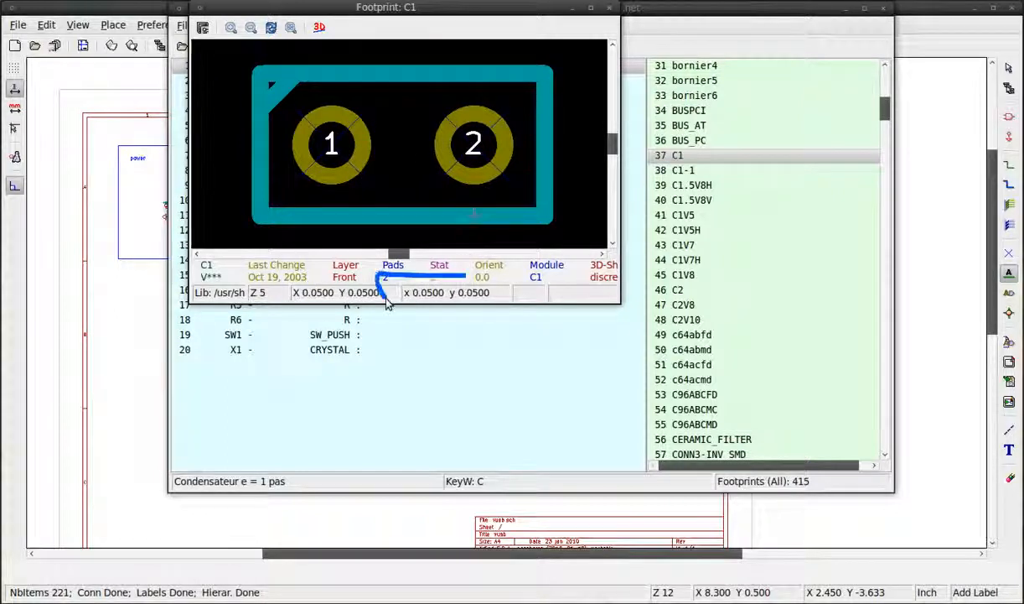
{"action": "left_click", "coordinate": [614, 5]}
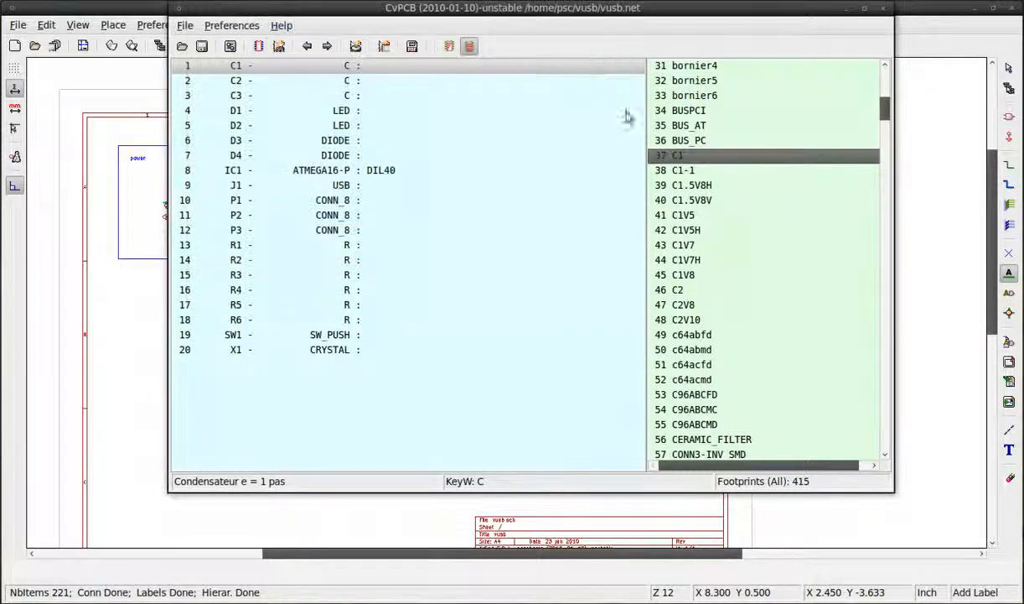
{"action": "double_click", "coordinate": [679, 155]}
{"action": "double_click", "coordinate": [679, 155]}
{"action": "double_click", "coordinate": [679, 155]}
Assign the LED-3MM footprint to D1 and D2, and the D3 footprint to diodes D3 and D4
{"action": "double_click", "coordinate": [702, 215]}
{"action": "double_click", "coordinate": [701, 216]}
{"action": "scroll", "coordinate": [702, 216], "scroll_direction": "up", "scroll_amount": 20}
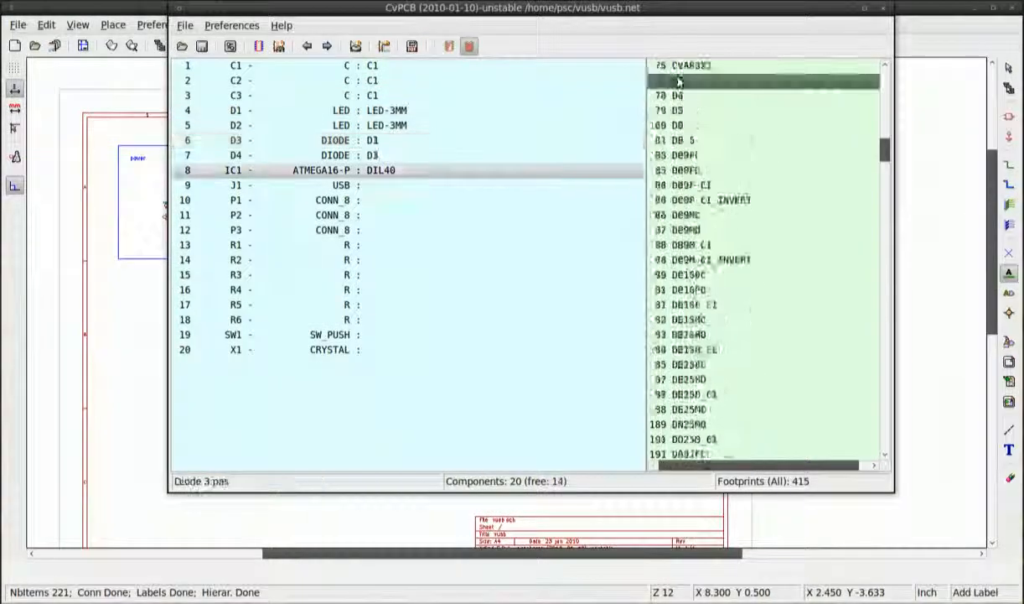
{"action": "double_click", "coordinate": [677, 81]}
{"action": "double_click", "coordinate": [678, 81]}
Assign the DIP-40__600 footprint to IC1 after checking it in 2D and 3D, and give J1 the USB_A footprint
{"action": "scroll", "coordinate": [687, 159], "scroll_direction": "down", "scroll_amount": 14}
{"action": "left_click", "coordinate": [712, 290]}
{"action": "left_click", "coordinate": [274, 46]}
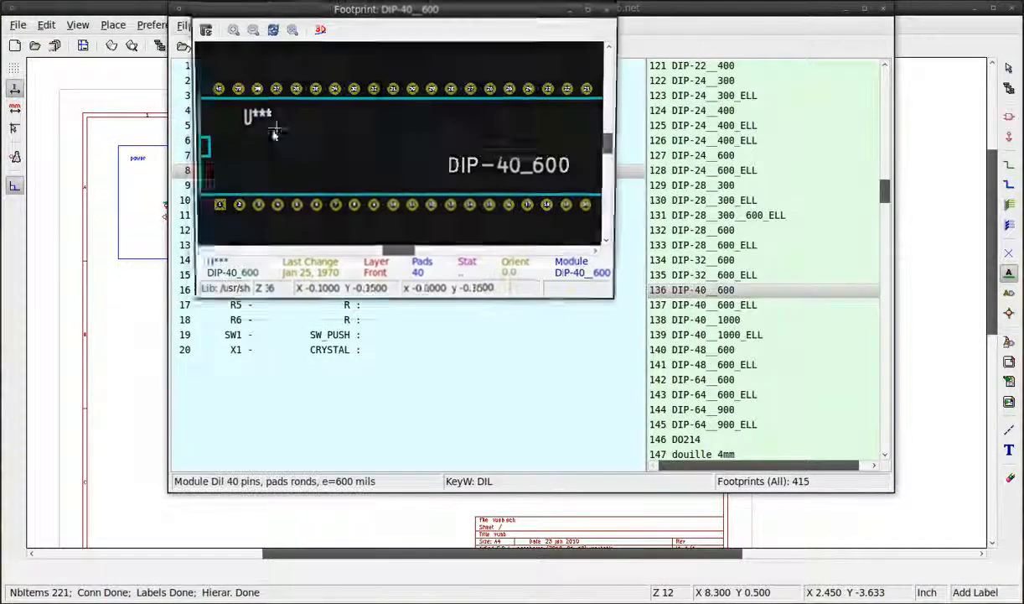
{"action": "left_click", "coordinate": [317, 28]}
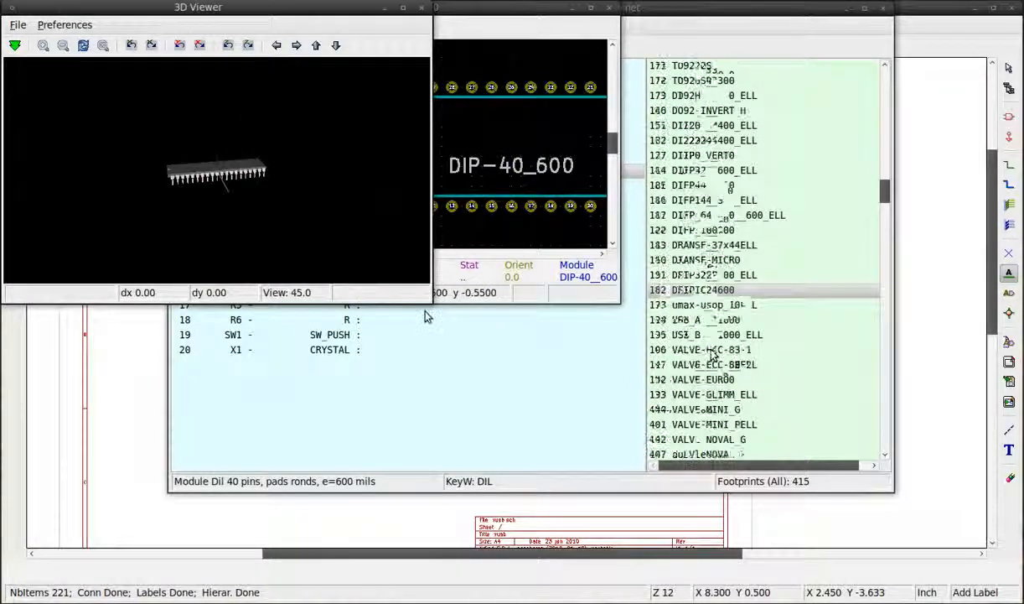
{"action": "double_click", "coordinate": [707, 290]}
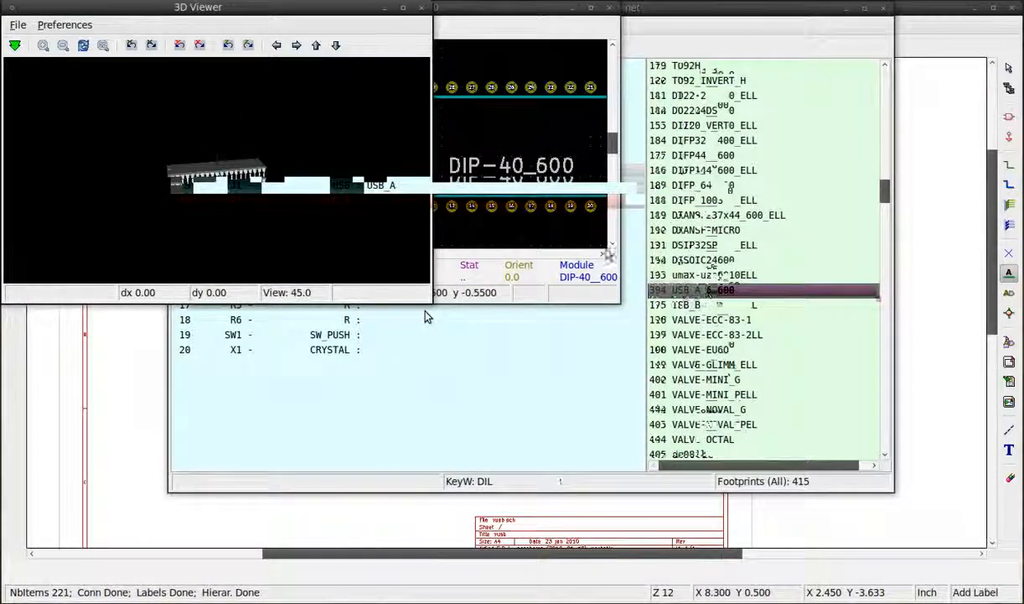
Assign the SIL-8 footprint to connectors P1 to P3 and the R3 footprint to resistors R1 to R6
{"action": "left_click_drag", "start_coordinate": [885, 426], "coordinate": [886, 343]}
{"action": "double_click", "coordinate": [696, 234]}
{"action": "double_click", "coordinate": [695, 234]}
{"action": "double_click", "coordinate": [686, 97]}
{"action": "double_click", "coordinate": [687, 97]}
Assign a push-button footprint to SW1 and the HC-18UH footprint to crystal X1
{"action": "left_click_drag", "start_coordinate": [884, 325], "coordinate": [885, 222]}
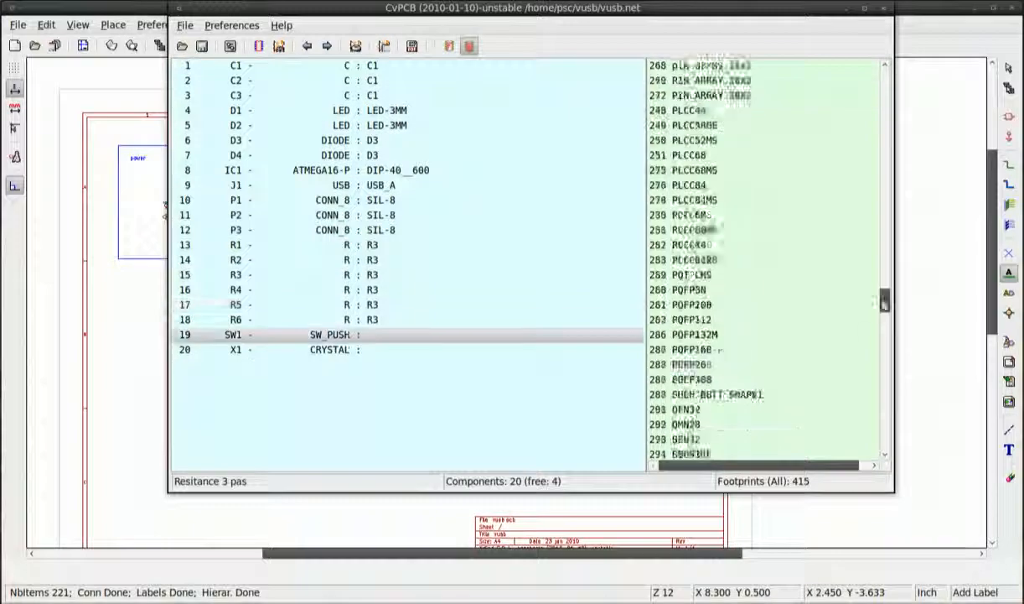
{"action": "double_click", "coordinate": [704, 331]}
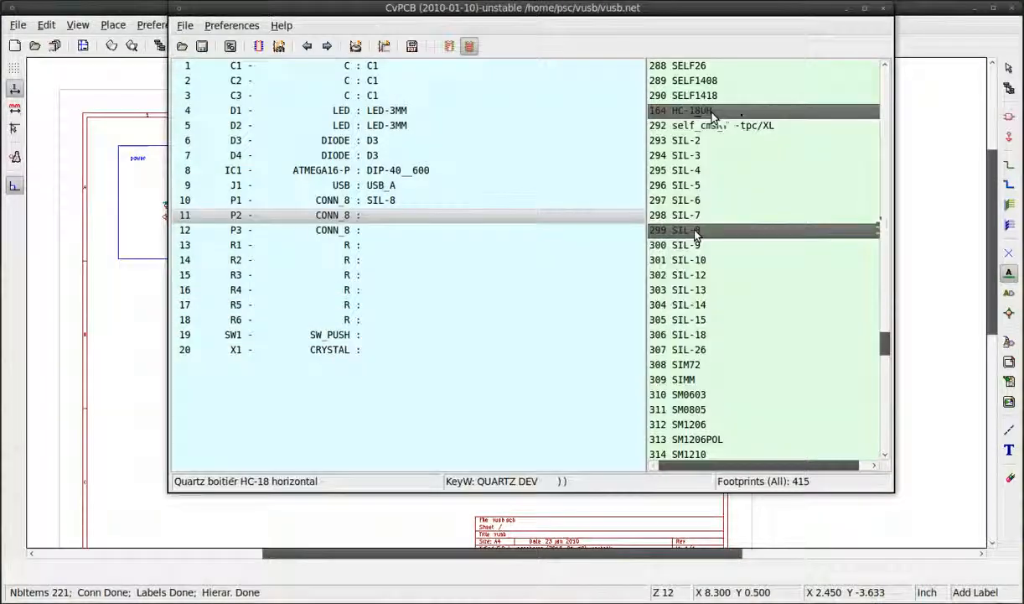
{"action": "double_click", "coordinate": [712, 117]}
Save the netlist with its footprint assignments as vusb.net in the vusb folder
{"action": "left_click", "coordinate": [201, 45]}
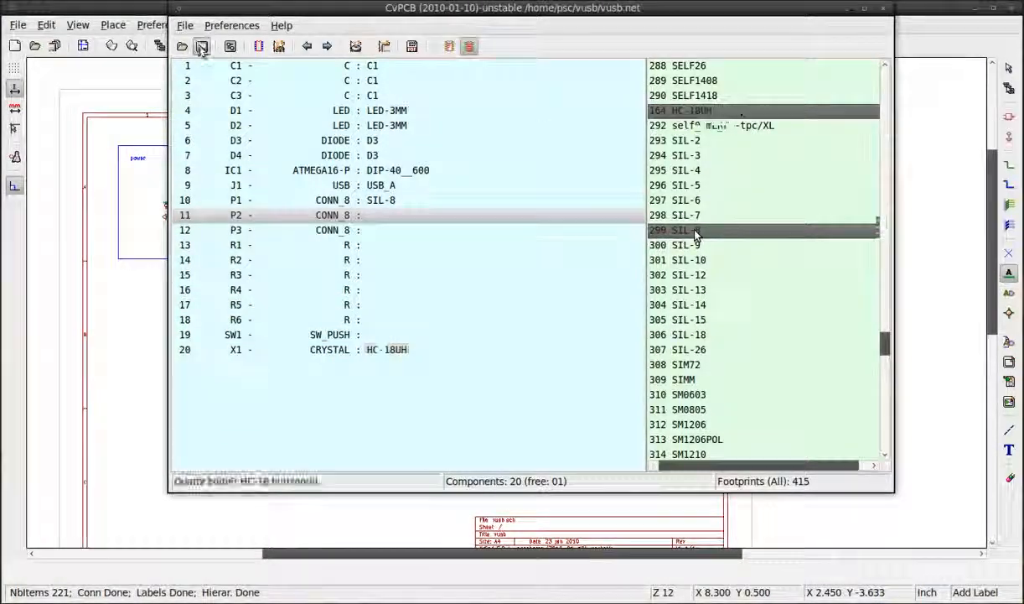
{"action": "left_click", "coordinate": [981, 464]}
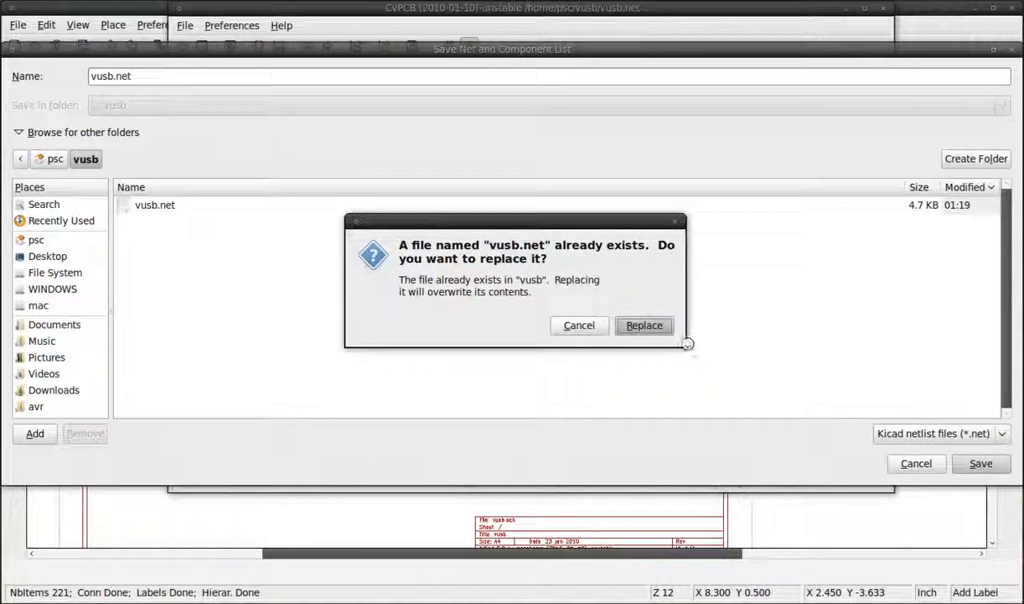